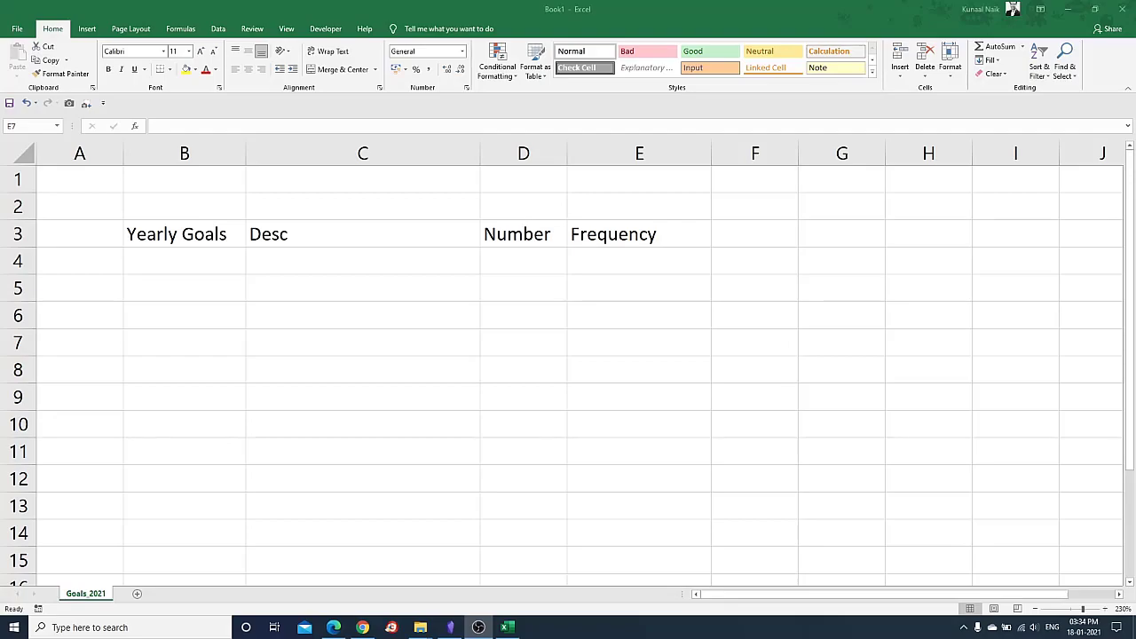
Enter "Podcasts" in B4 as the first yearly goal.
left_click(190, 258)
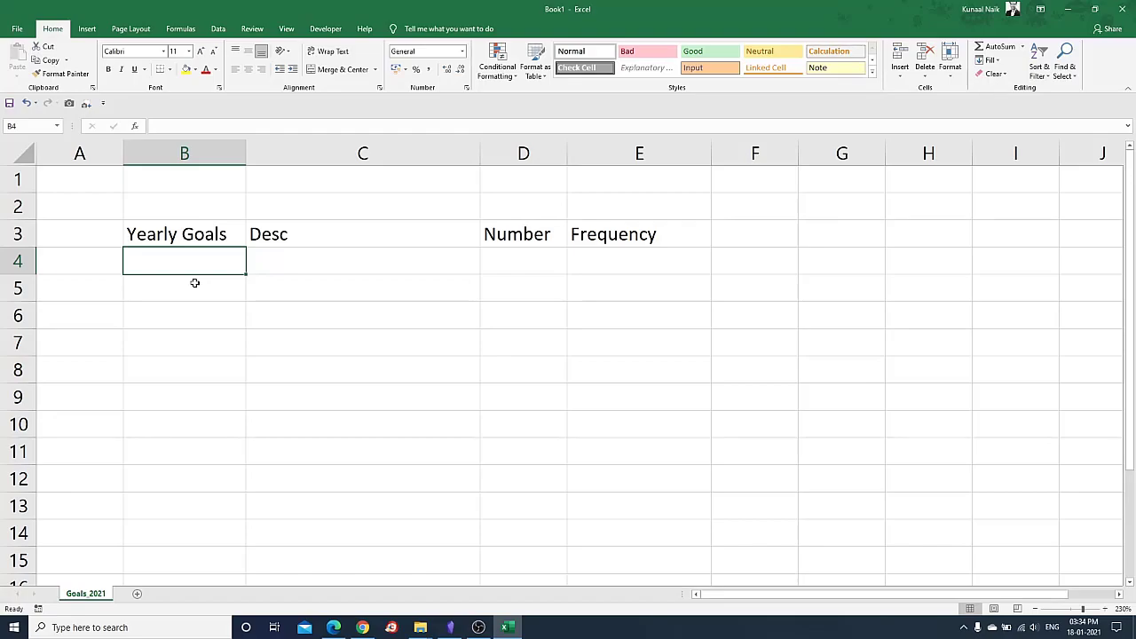
type("Pod")
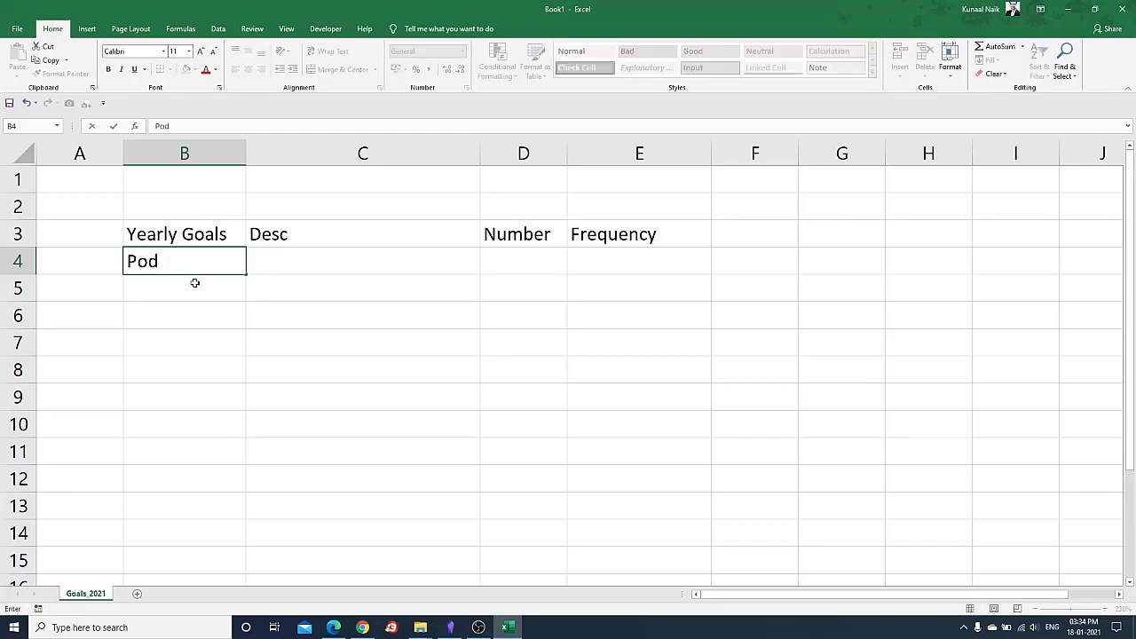
type("casts")
key("BackSpace")
key("BackSpace")
type("sts")
key("Return")
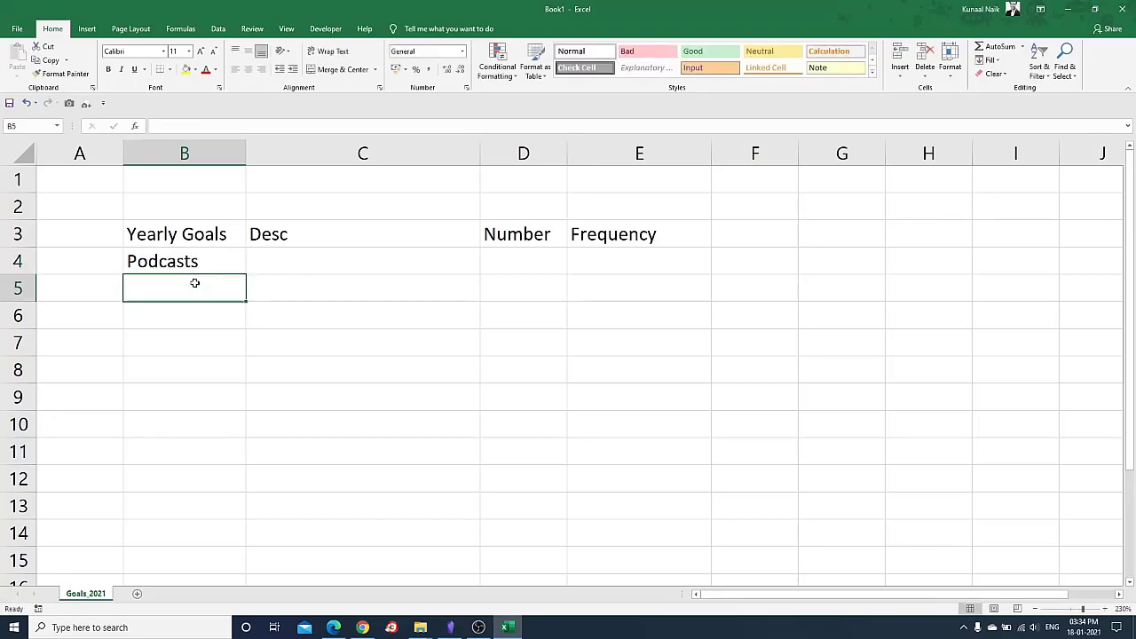
Enter "Data Science Masterminds" in C4 as the description of the Podcasts goal.
key("Right")
key("Up")
key("Right")
key("Left")
key("Up")
key("Down")
type("Data Sci")
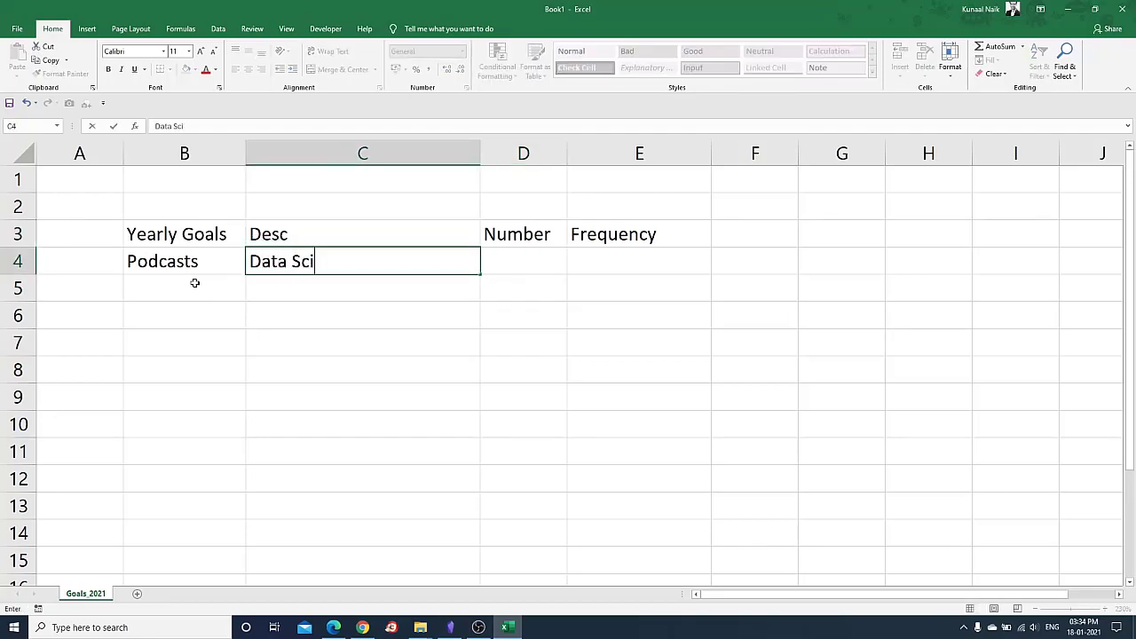
type("ence Master")
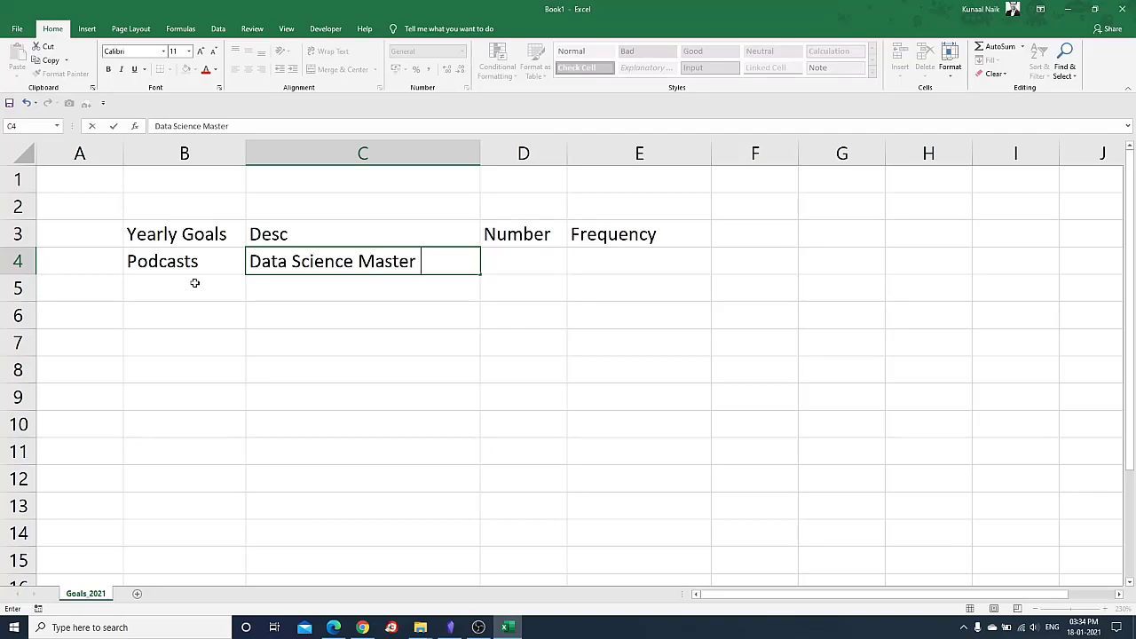
key("BackSpace")
type("minds")
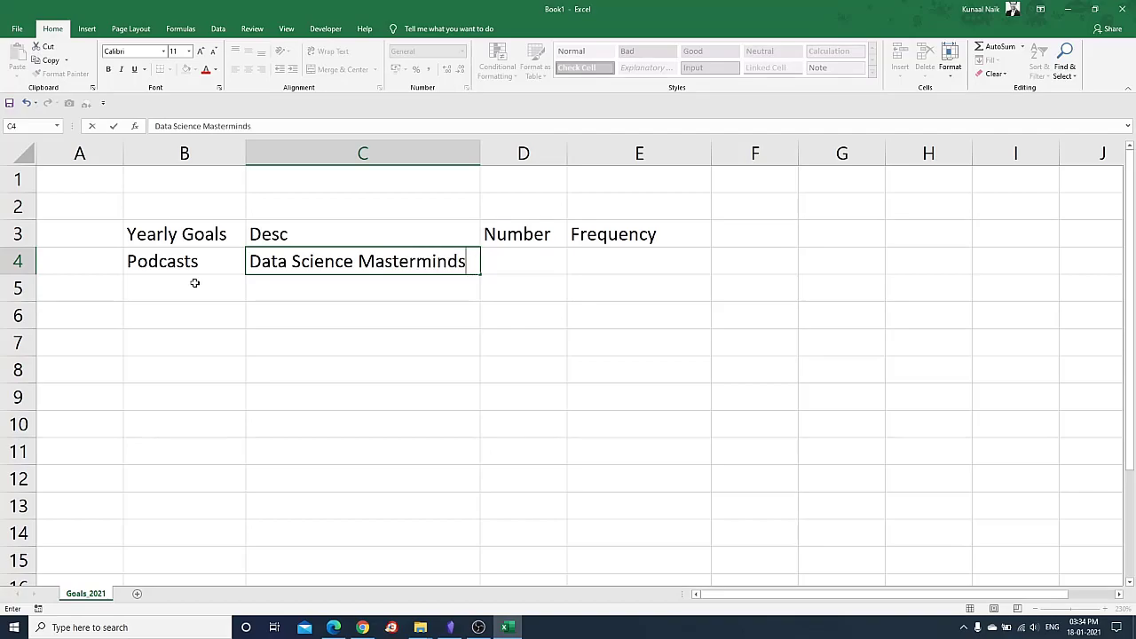
key("Return")
Set the number for Data Science Masterminds to 26 in D4 and its frequency to "1 every 2 weeks" in E4.
key("Right")
key("Up")
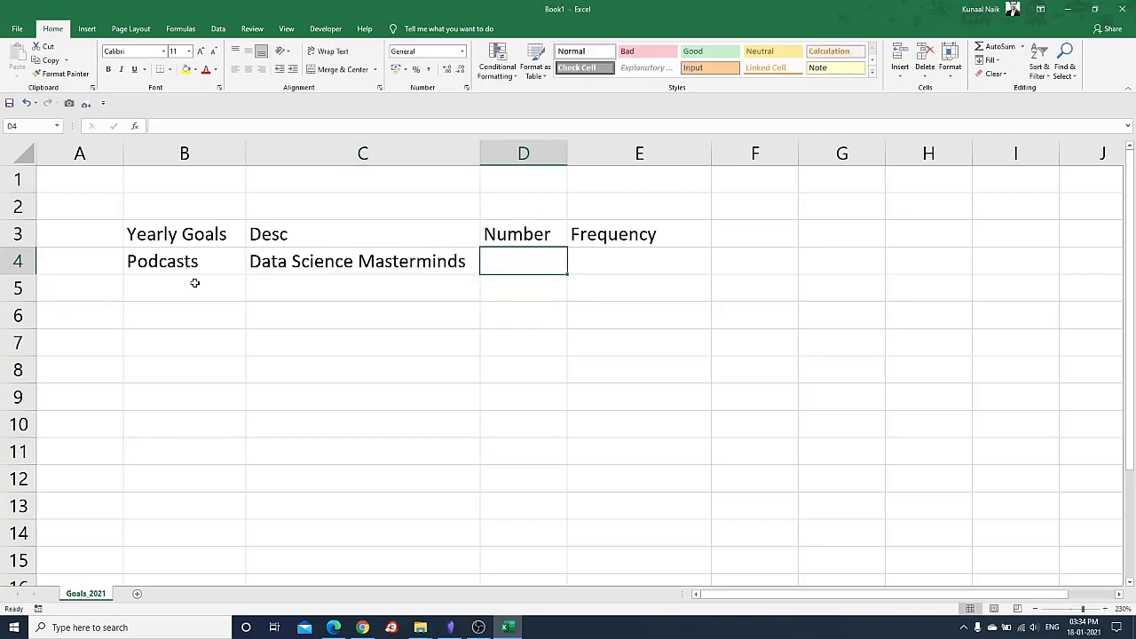
type("26")
key("Return")
key("Right")
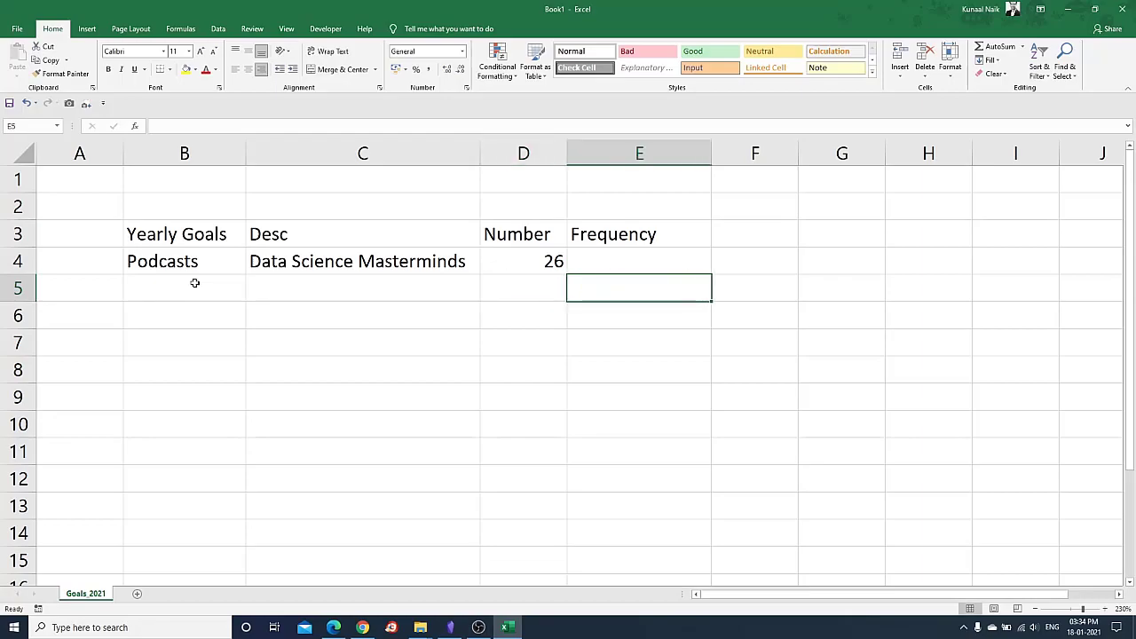
key("Up")
type("1 ev")
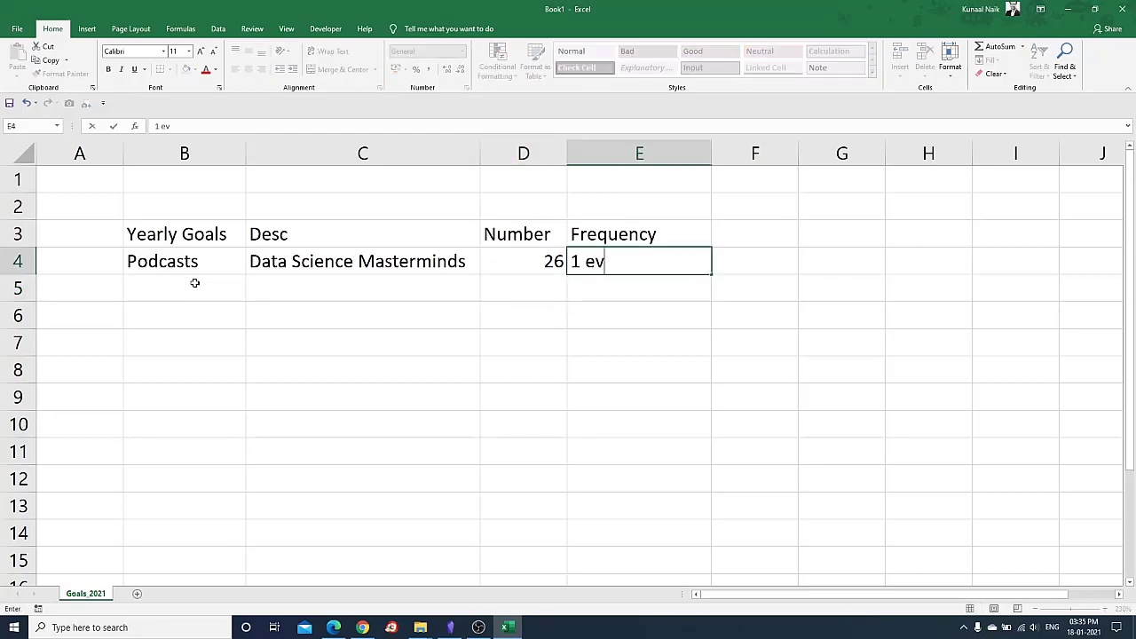
type("ery 2 weeks")
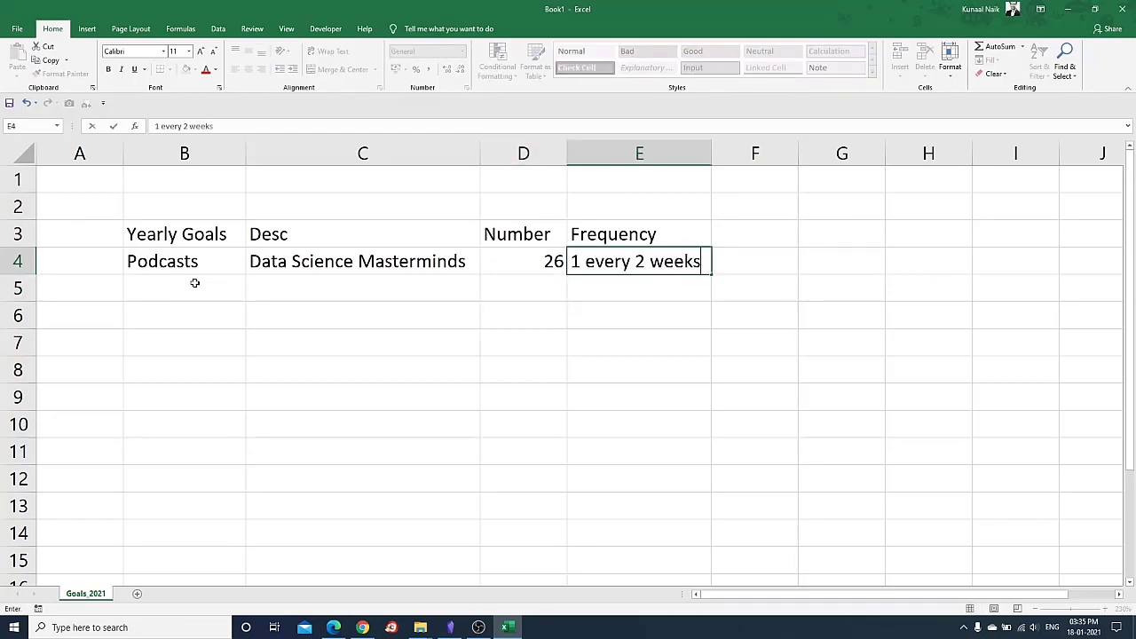
key("Return")
Enter "Adjective Content Creators" in C5 as the second podcast description.
left_click(319, 293)
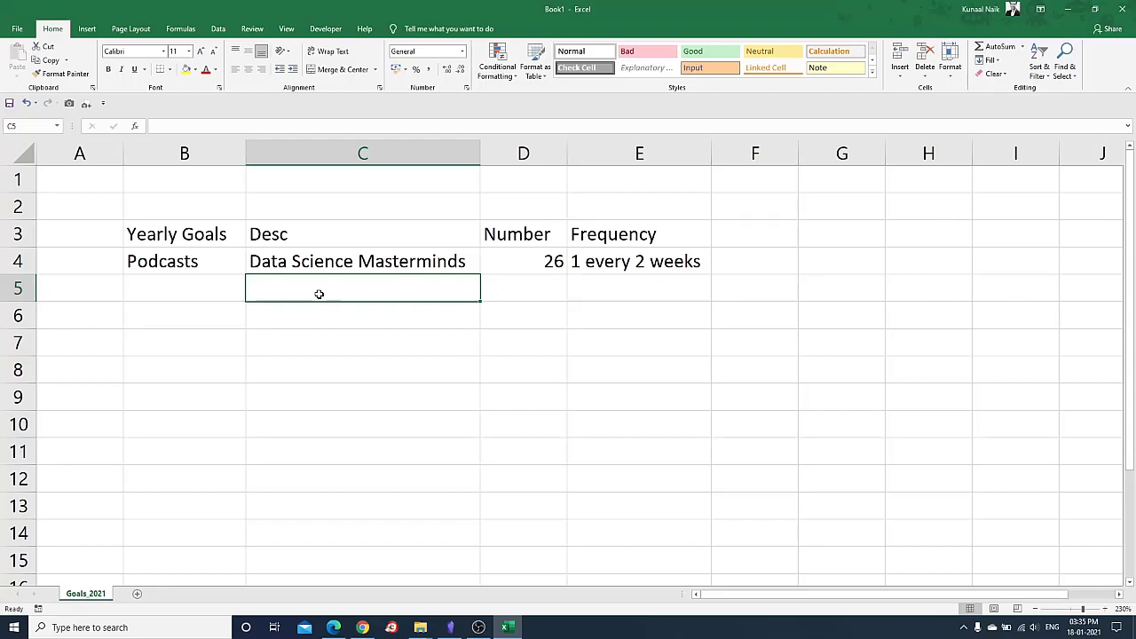
type("Adjective Content Creators")
key("Return")
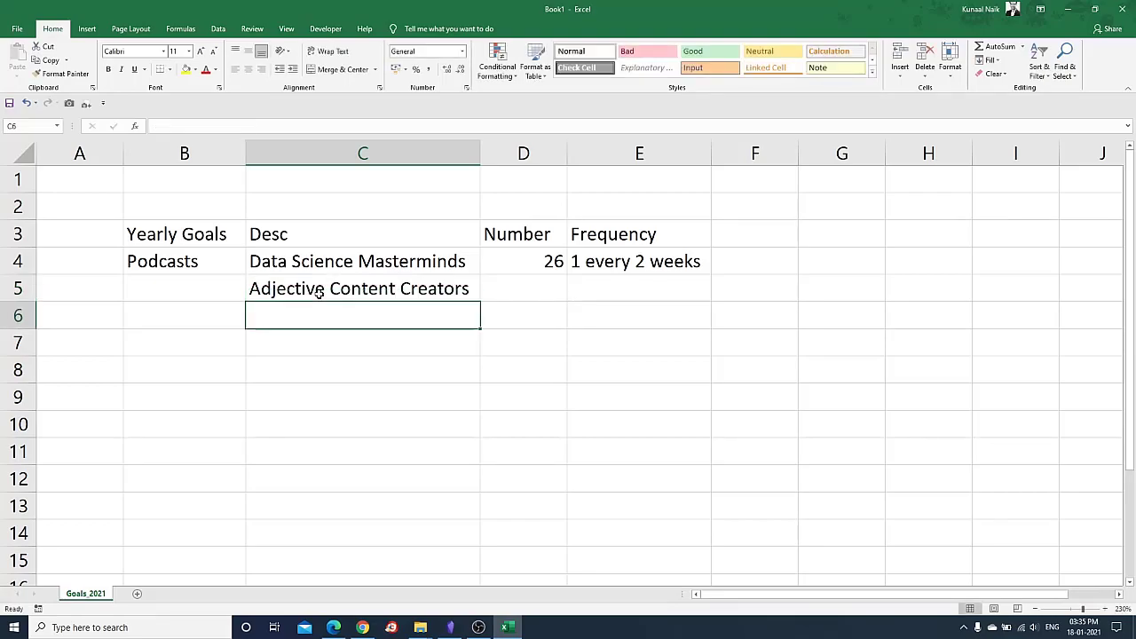
Fill the number and frequency from row 4 down into D5 and E5.
key("Up")
key("Right")
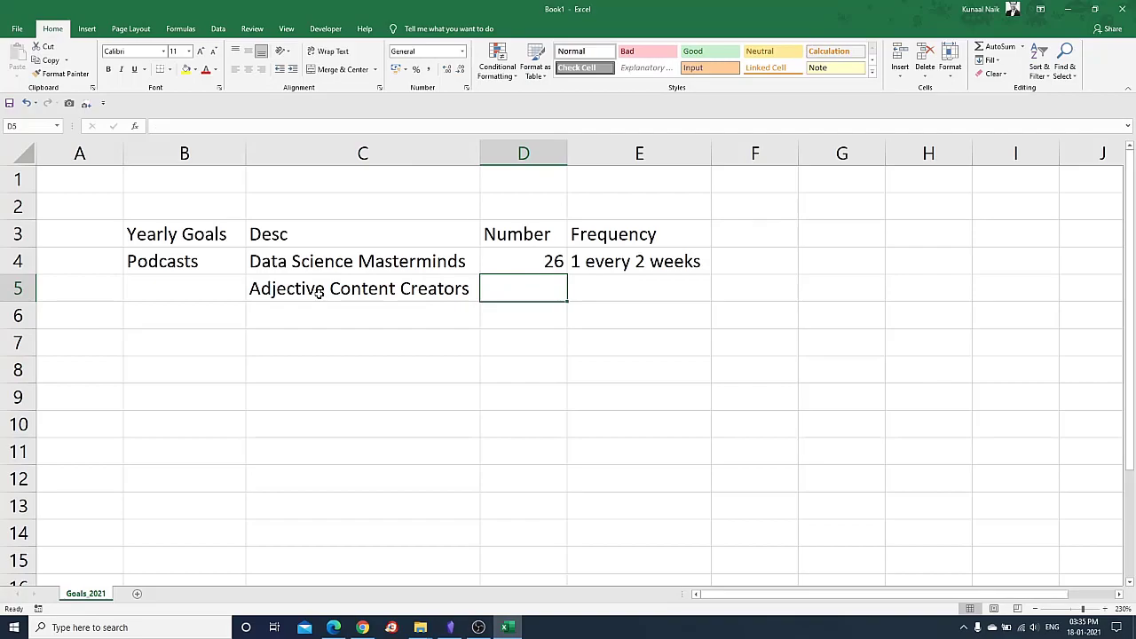
key("ctrl+d")
key("Right")
key("ctrl+d")
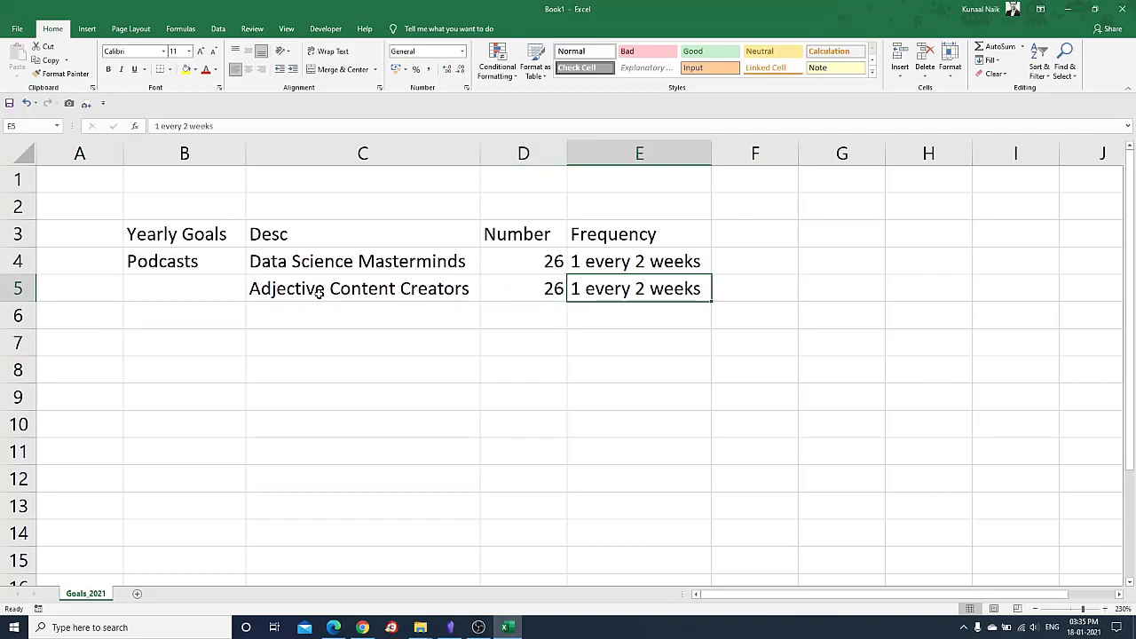
Enter "YouTube" in B6 as the second yearly goal.
key("Left")
key("Left")
key("Left")
key("Left")
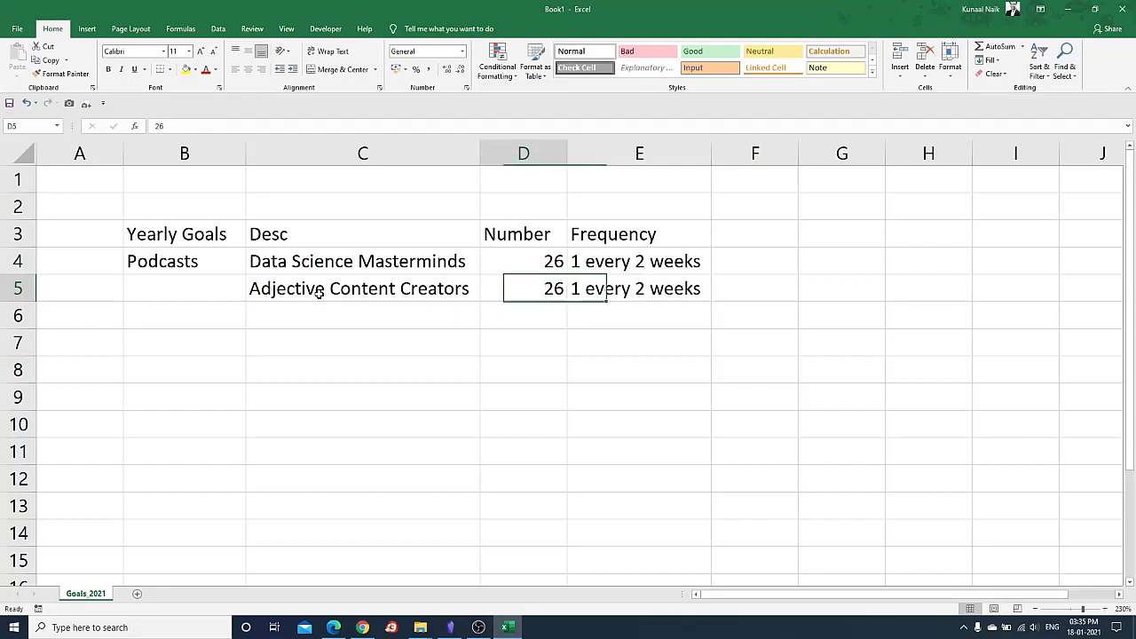
key("Down")
key("Right")
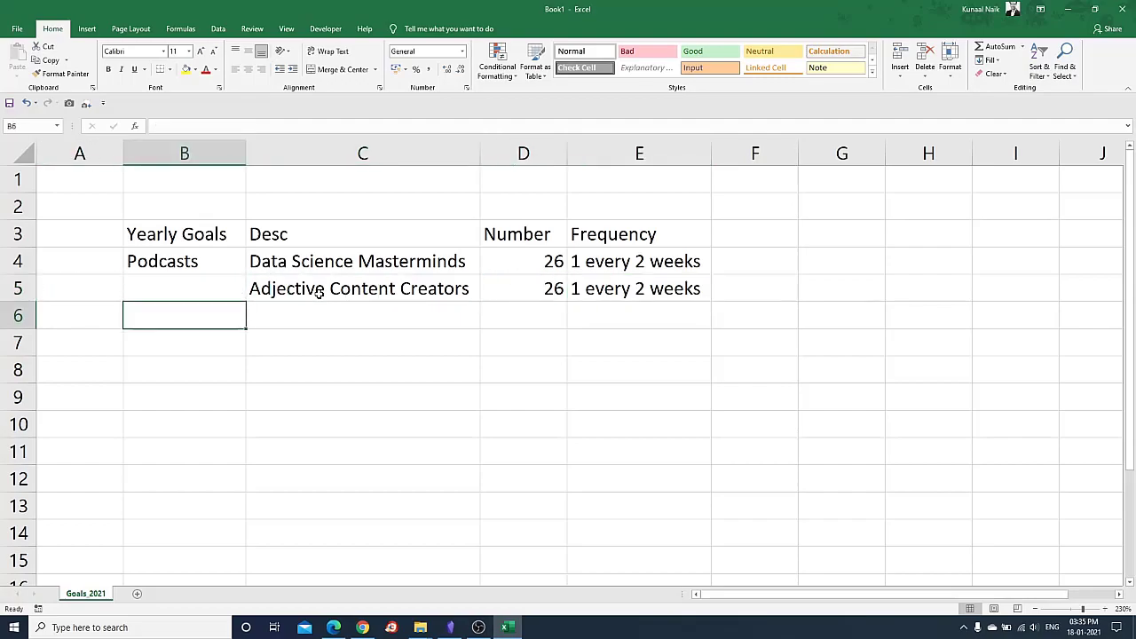
type("YouTube")
key("Return")
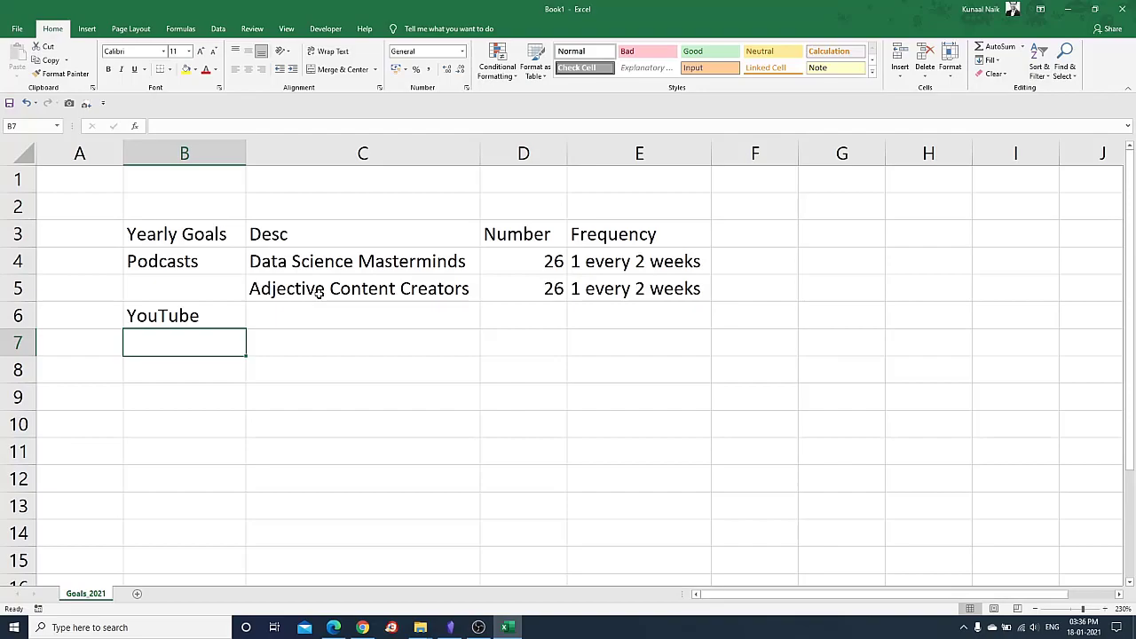
Describe the YouTube channels: the creator's full name followed by "(Data Science)" in C6, and "Adjective Content Creators" in C7.
key("Right")
key("Up")
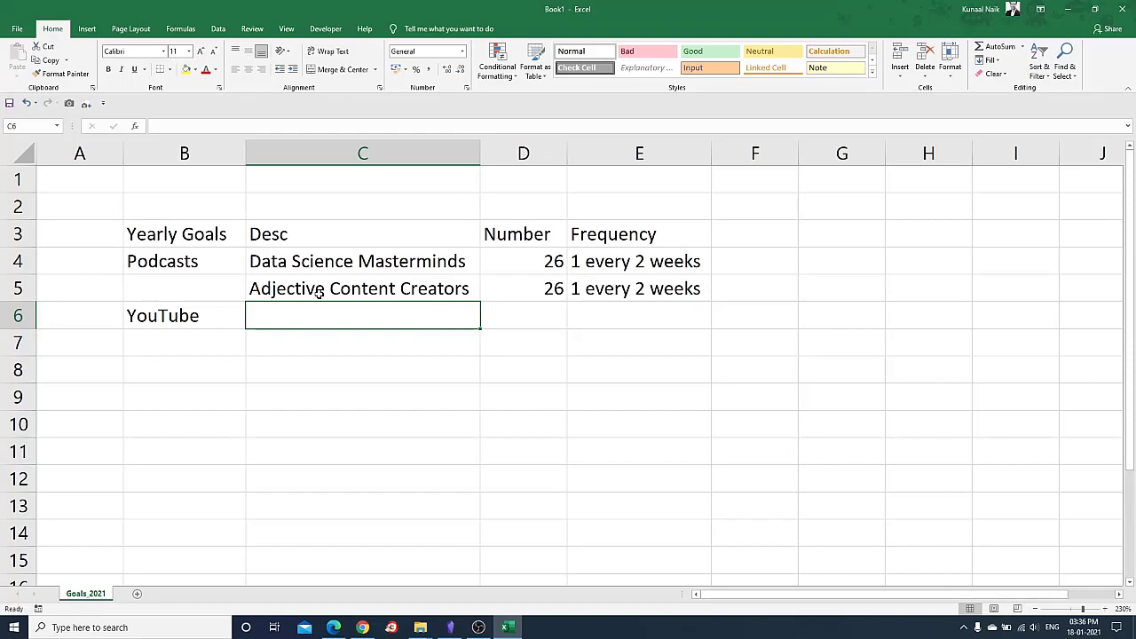
type("KUna")
key("BackSpace")
key("BackSpace")
key("BackSpace")
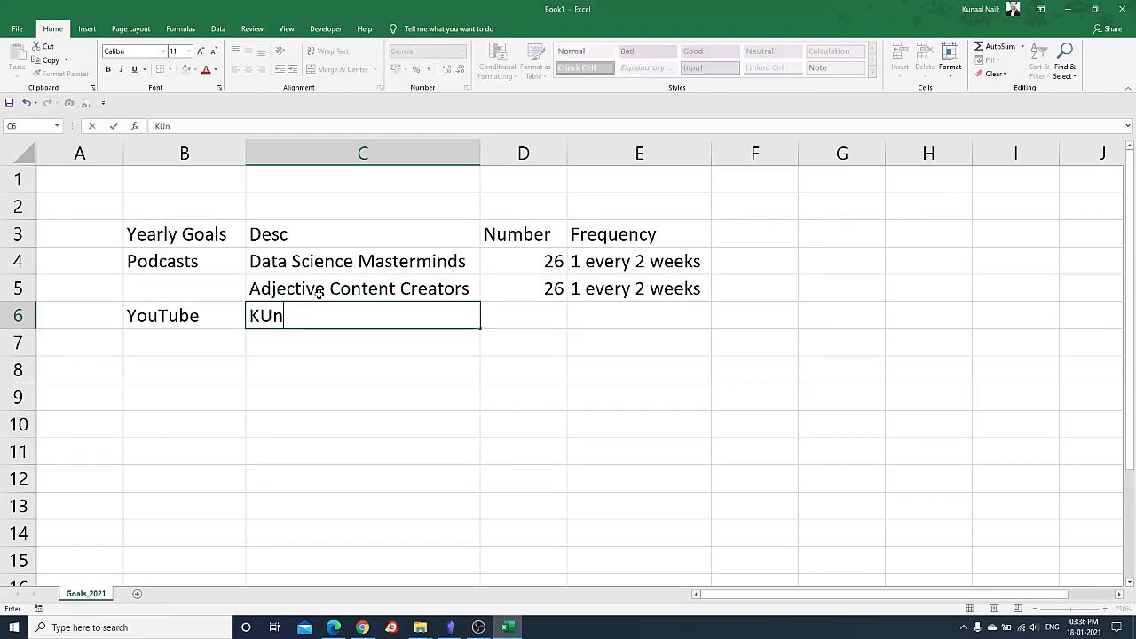
type("unaal Naik (Dat")
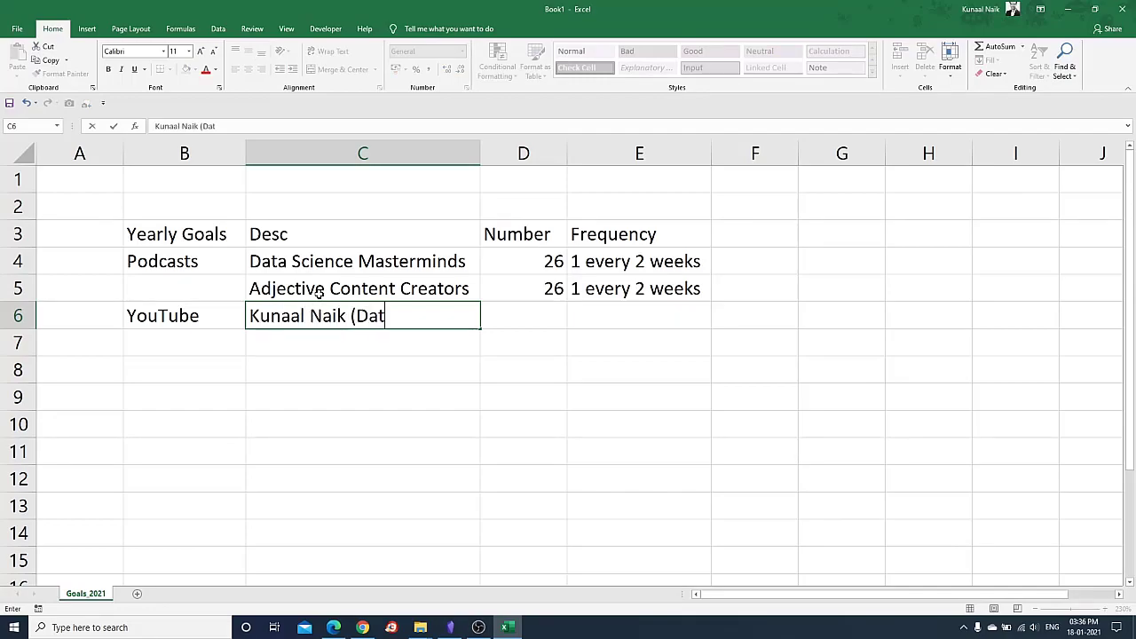
type("a Scienc")
key("BackSpace")
type("nce")
key("BackSpace")
type(")")
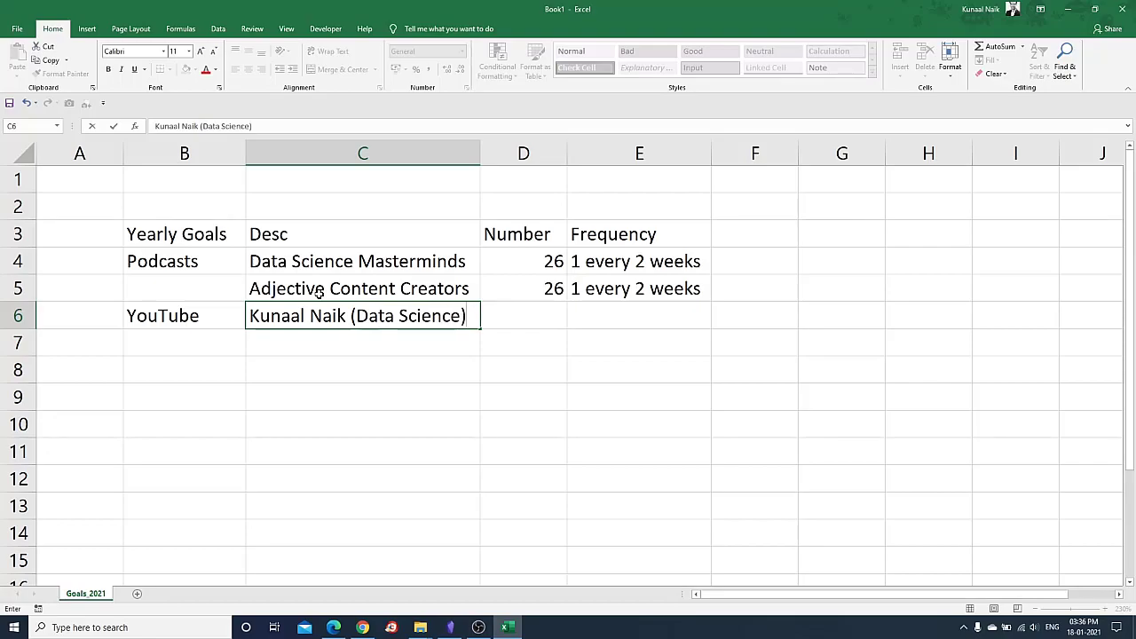
key("Return")
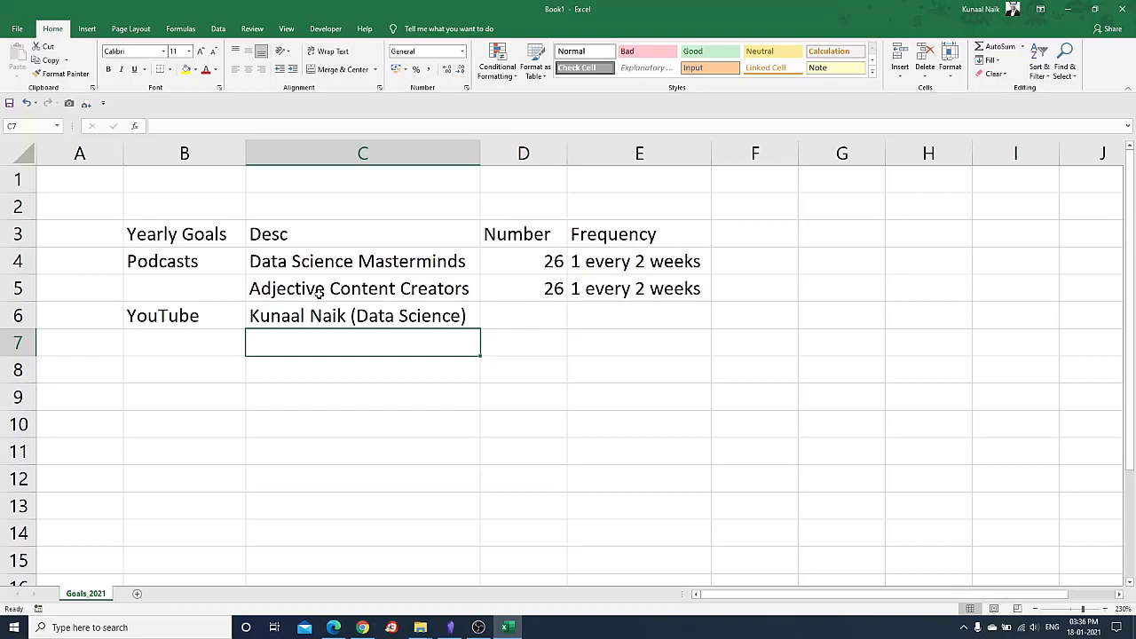
type("Adjective Content Creators")
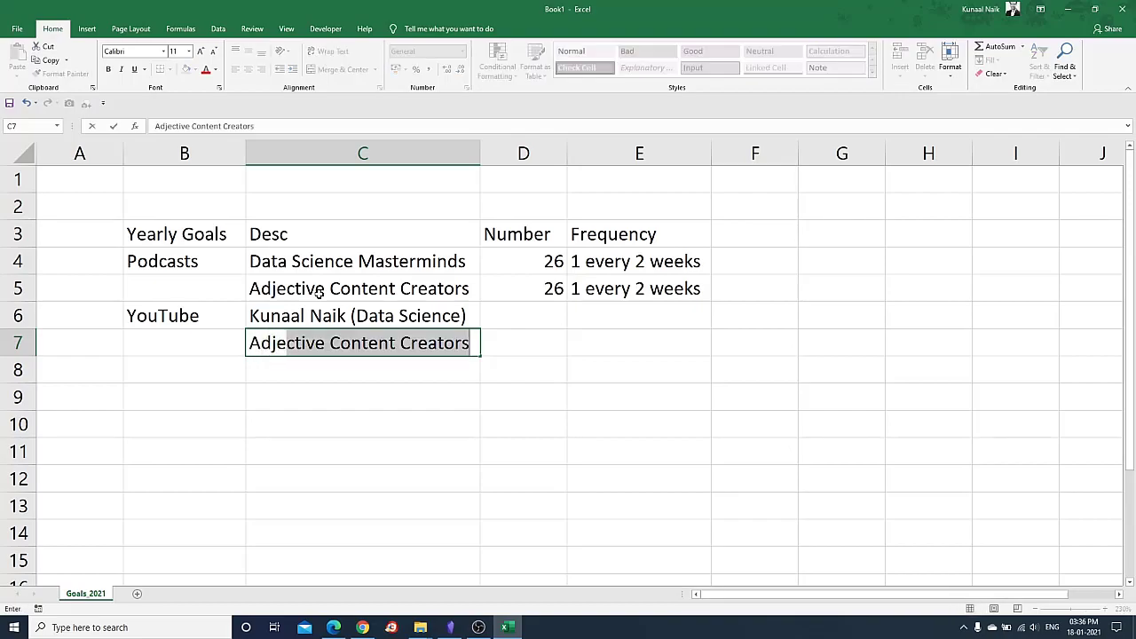
key("Return")
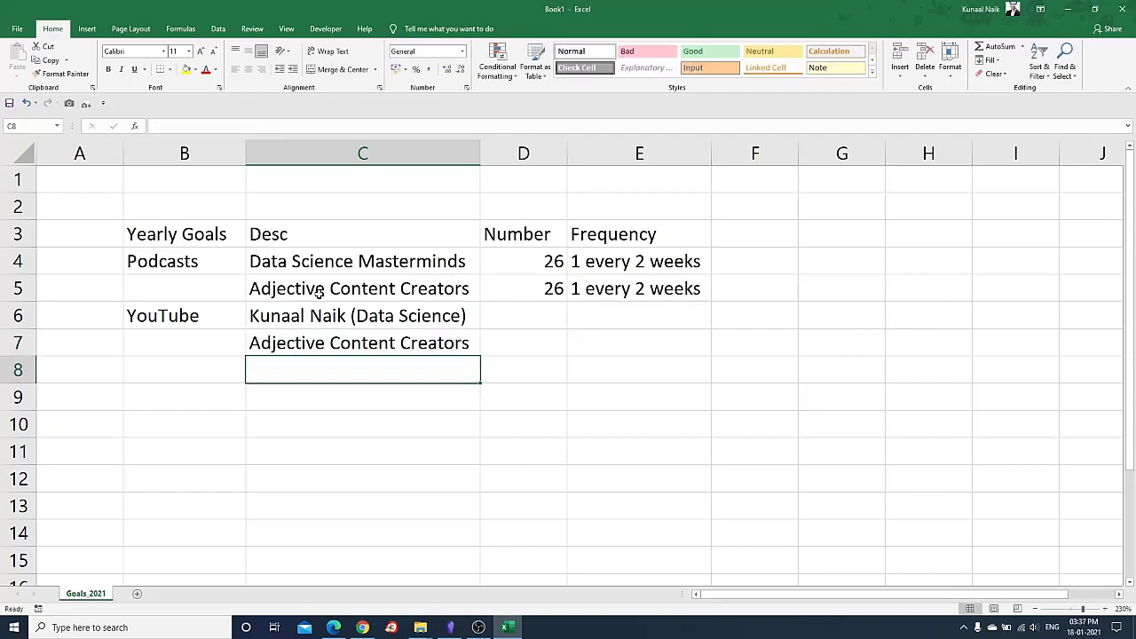
key("Up")
key("Left")
key("Up")
key("Right")
key("Down")
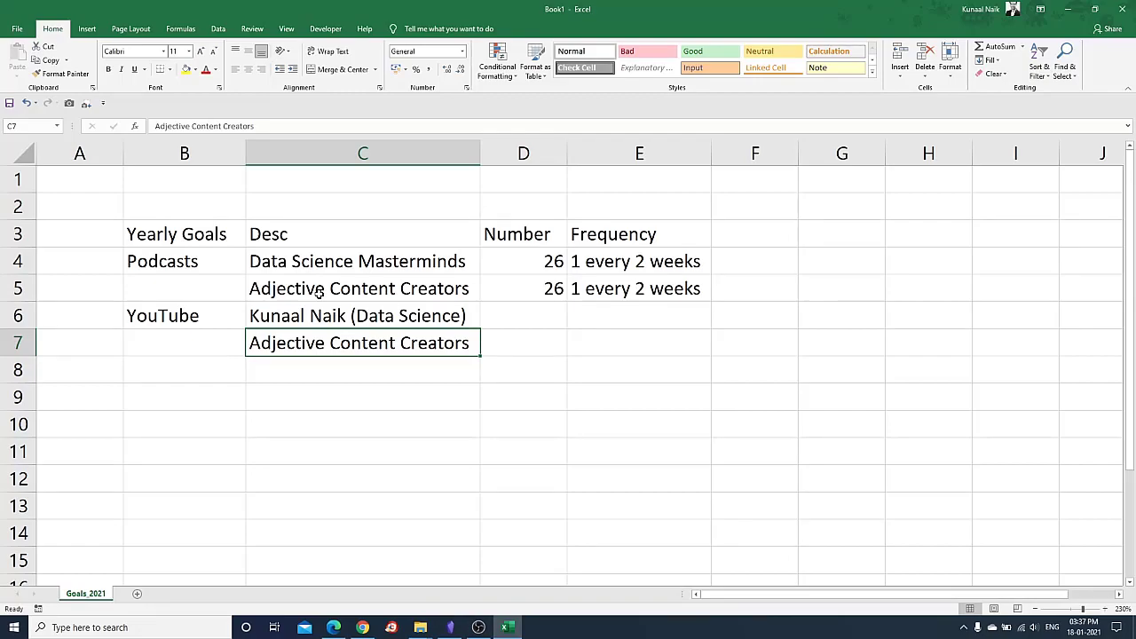
key("Right")
key("Up")
key("Left")
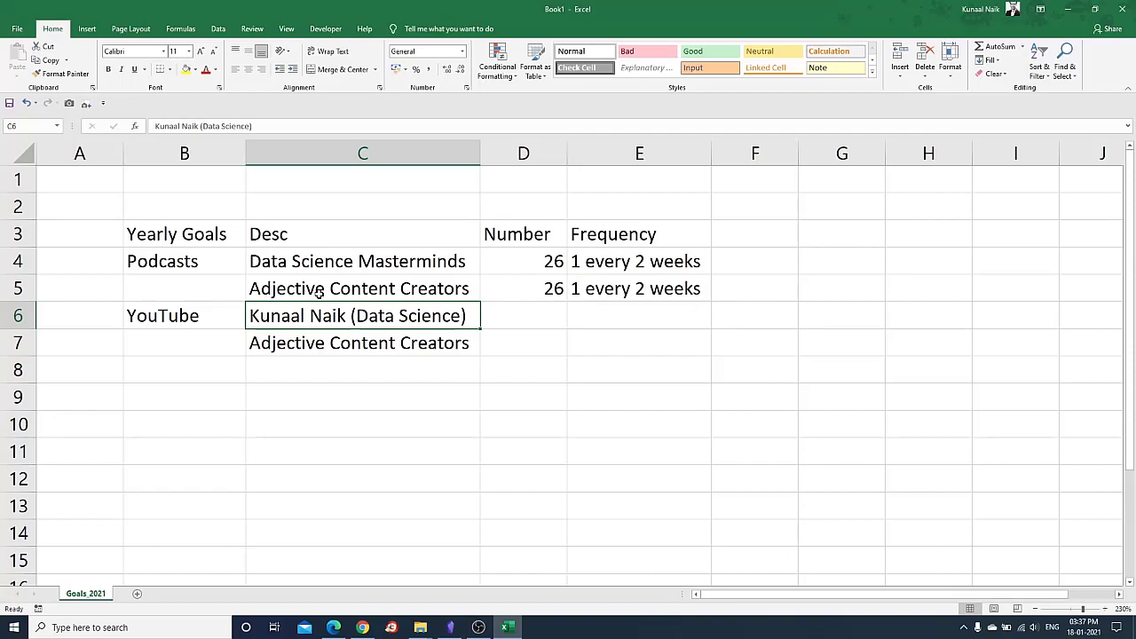
Set the number for both YouTube channels to 52 in D6 and D7.
key("Right")
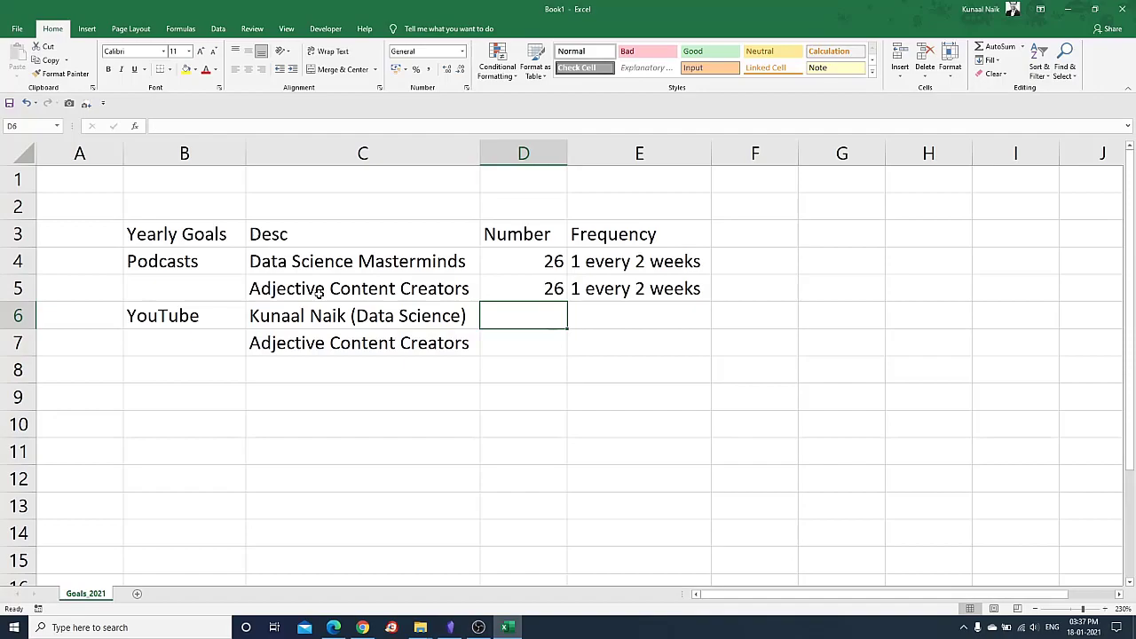
type("1")
key("BackSpace")
type("52")
key("Return")
type("52")
key("Tab")
key("Left")
key("Up")
key("shift+Left")
key("shift+Down")
key("Right")
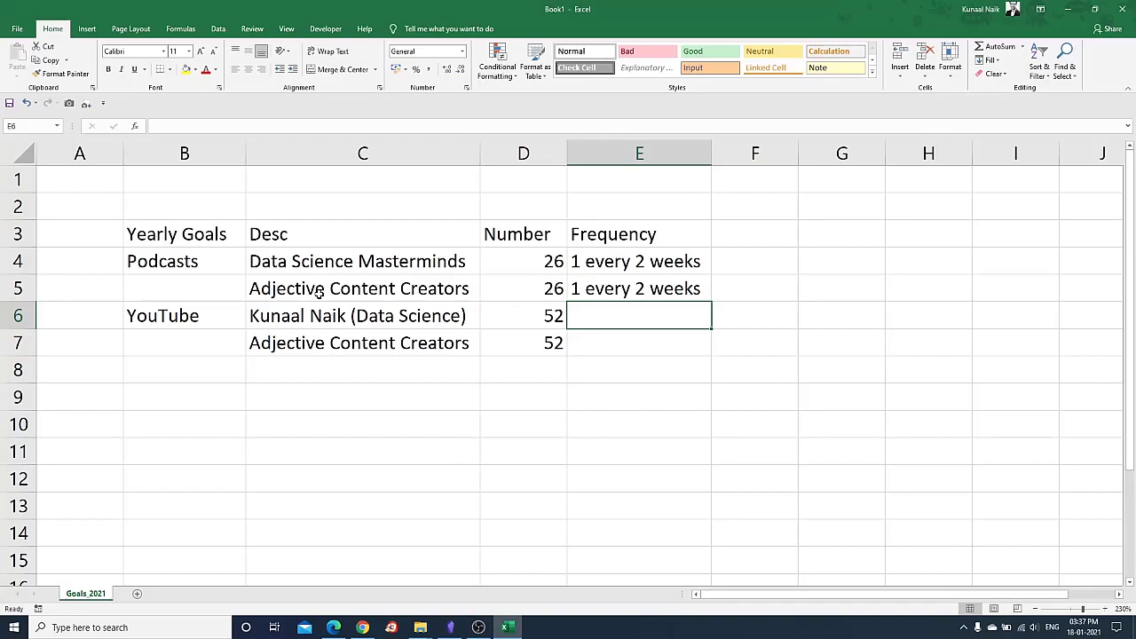
key("Left")
key("Down")
key("Left")
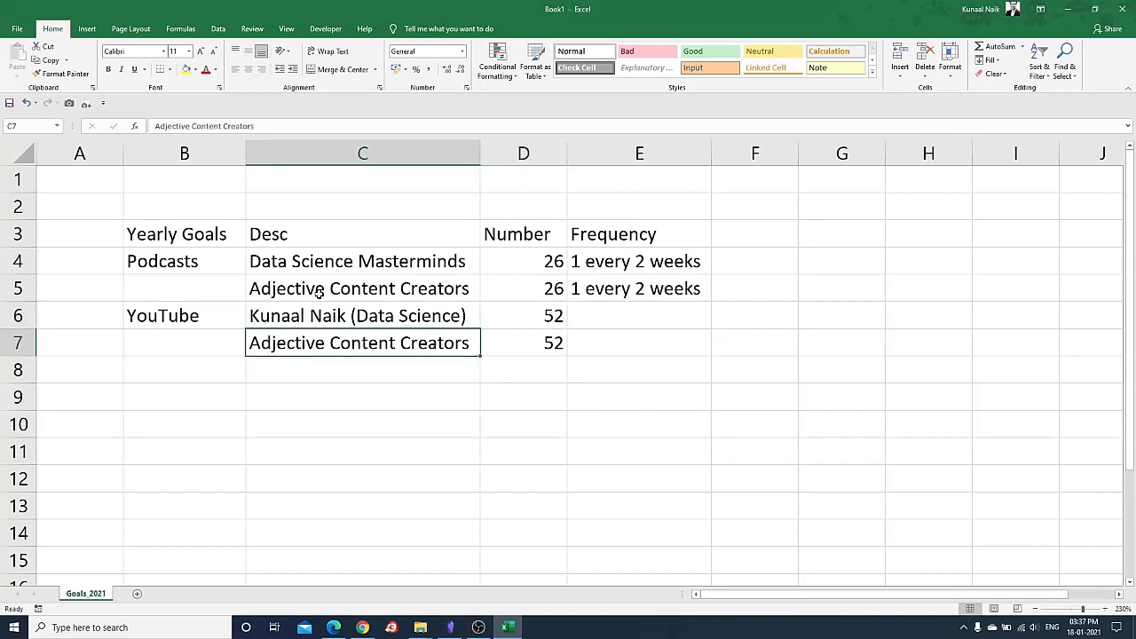
key("Up")
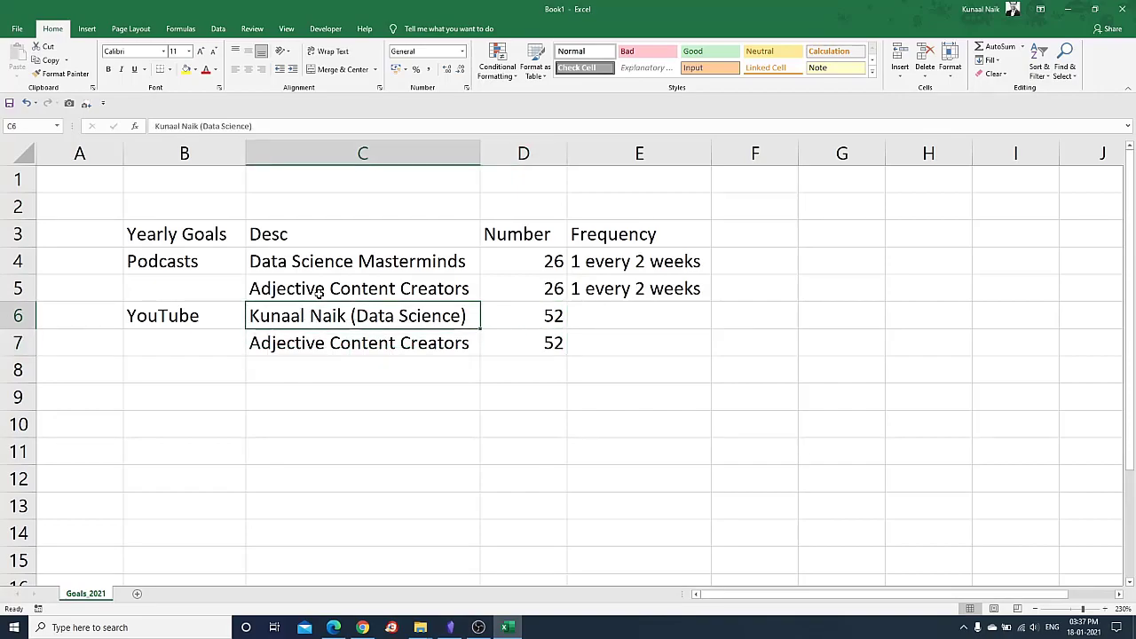
key("shift+Right")
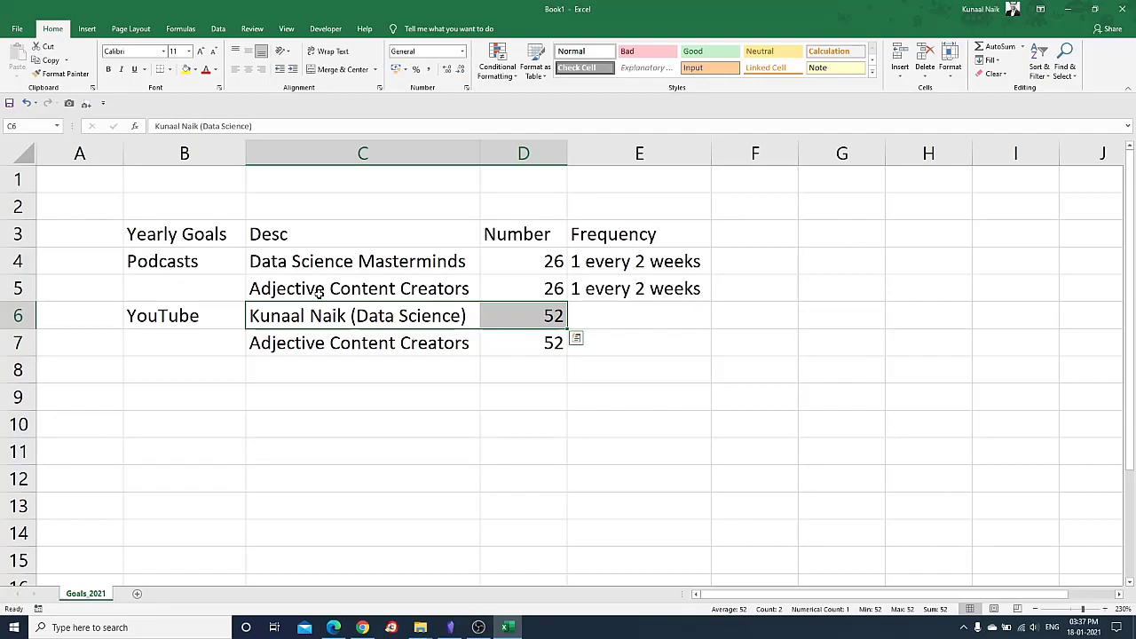
Enter the frequency "1 every week" in E6 and fill it down to E7.
key("Right")
key("Right")
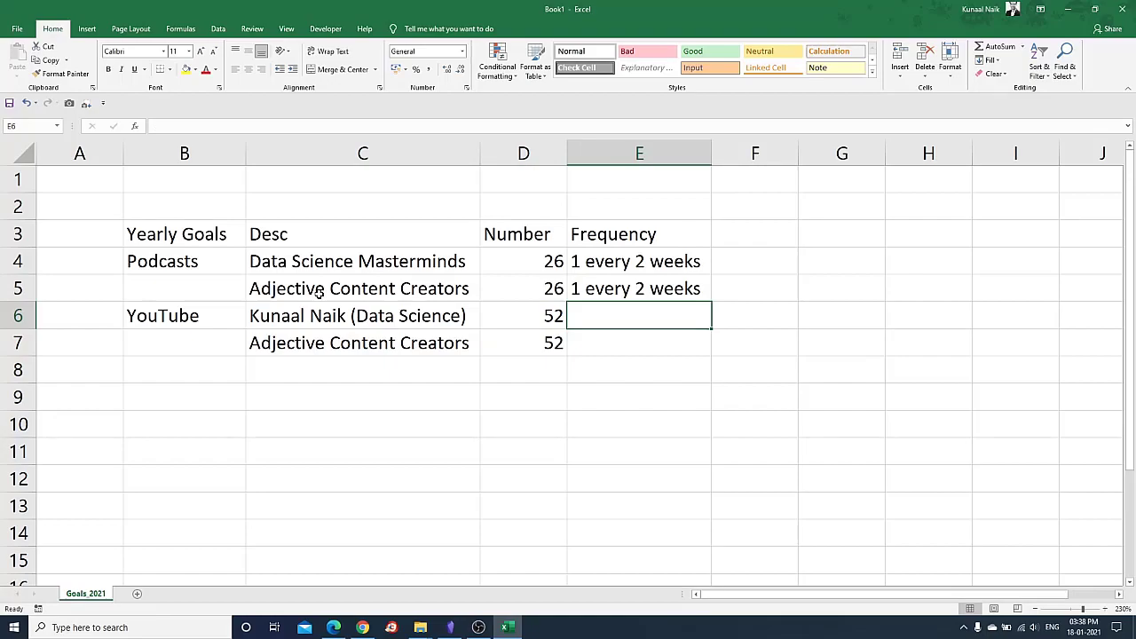
type("1 every week")
key("Return")
key("ctrl+d")
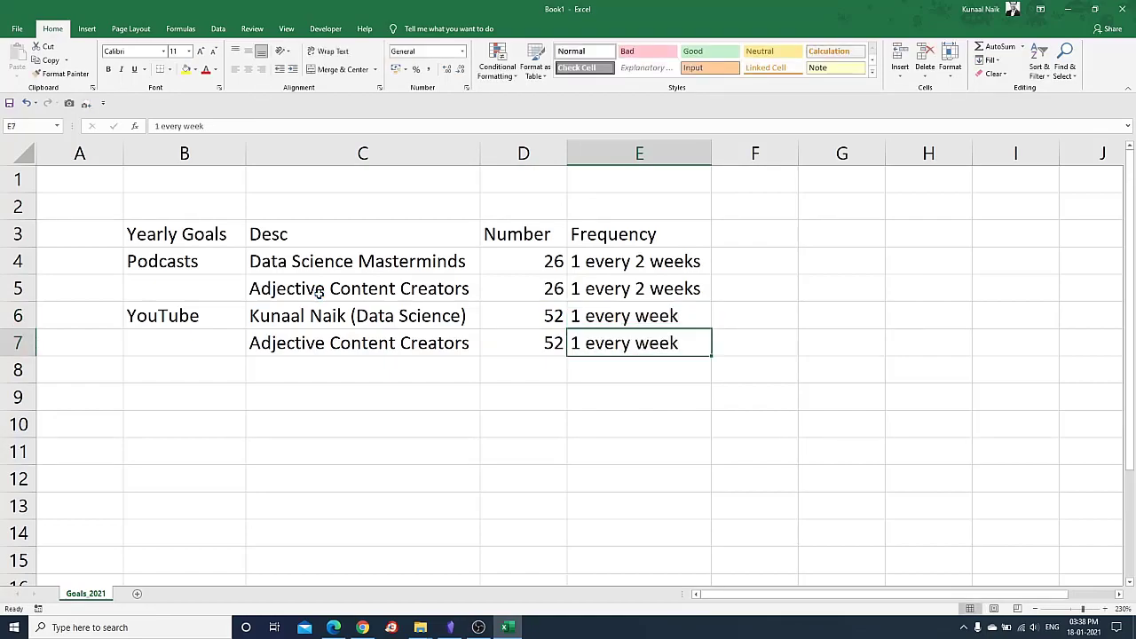
Enter "Medium" in B8 as the third yearly goal.
key("Down")
key("Left")
key("Left")
key("Left")
key("Up")
key("Up")
key("Down")
key("Right")
key("Left")
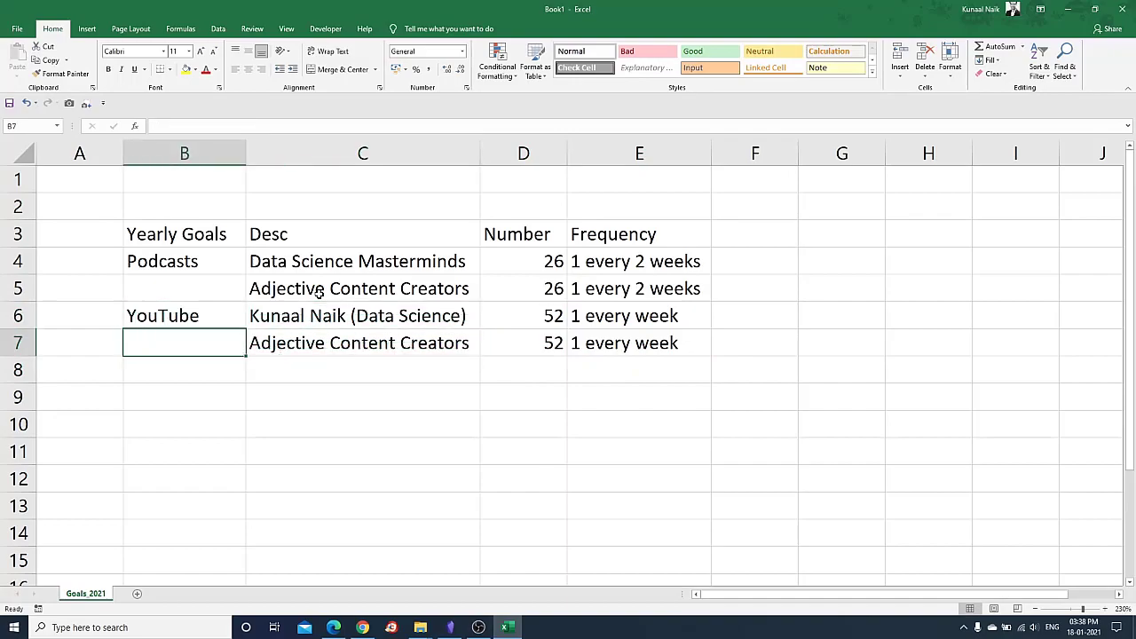
key("Down")
type("Medium")
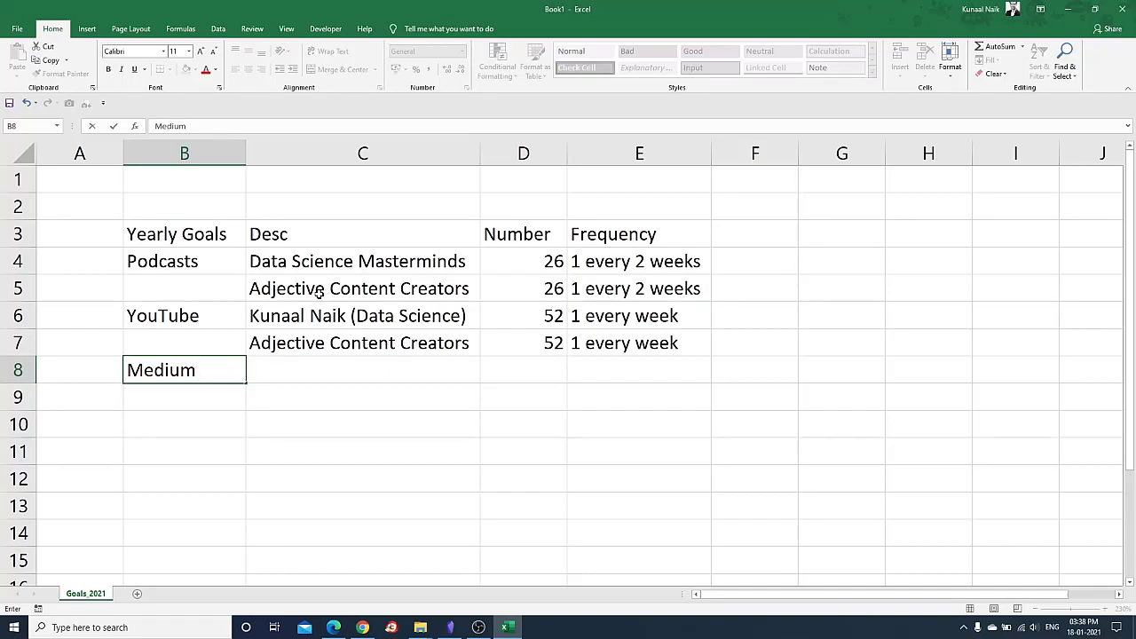
key("Return")
Describe the Medium goal in C8 with the creator's full name followed by "(Topic ??)".
key("Up")
key("Right")
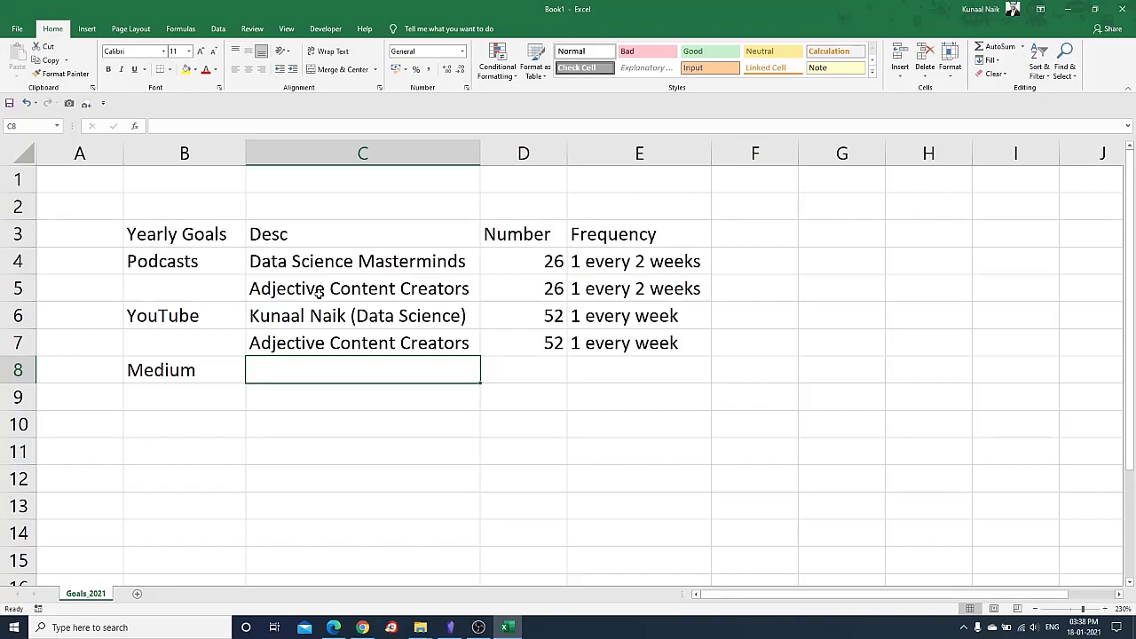
type("Kunaaa")
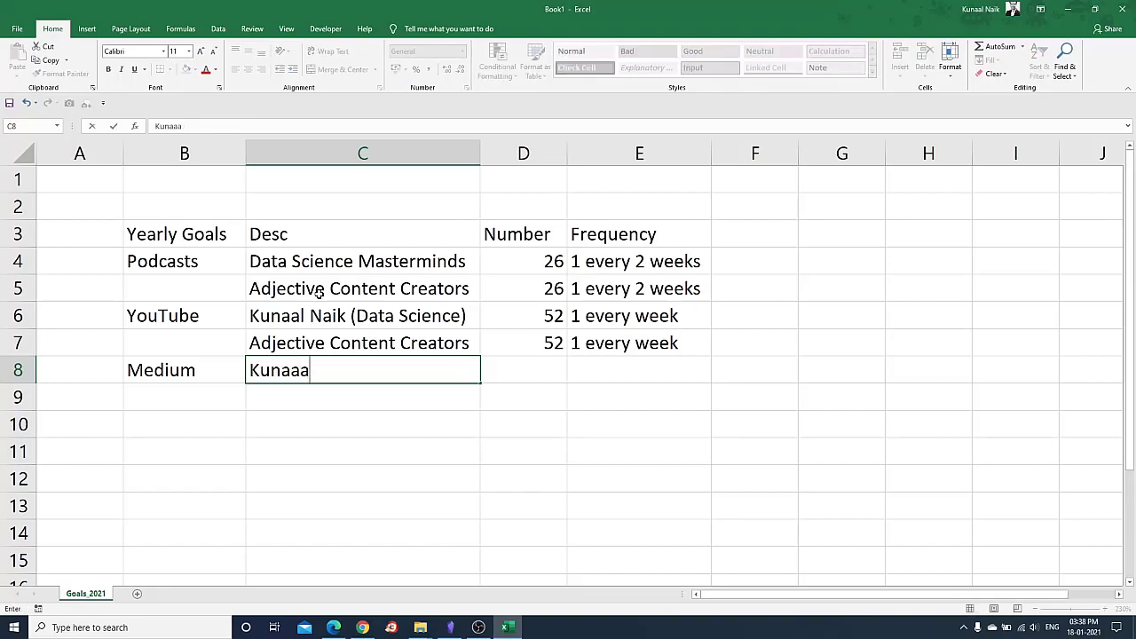
key("BackSpace")
type("l Naik ")
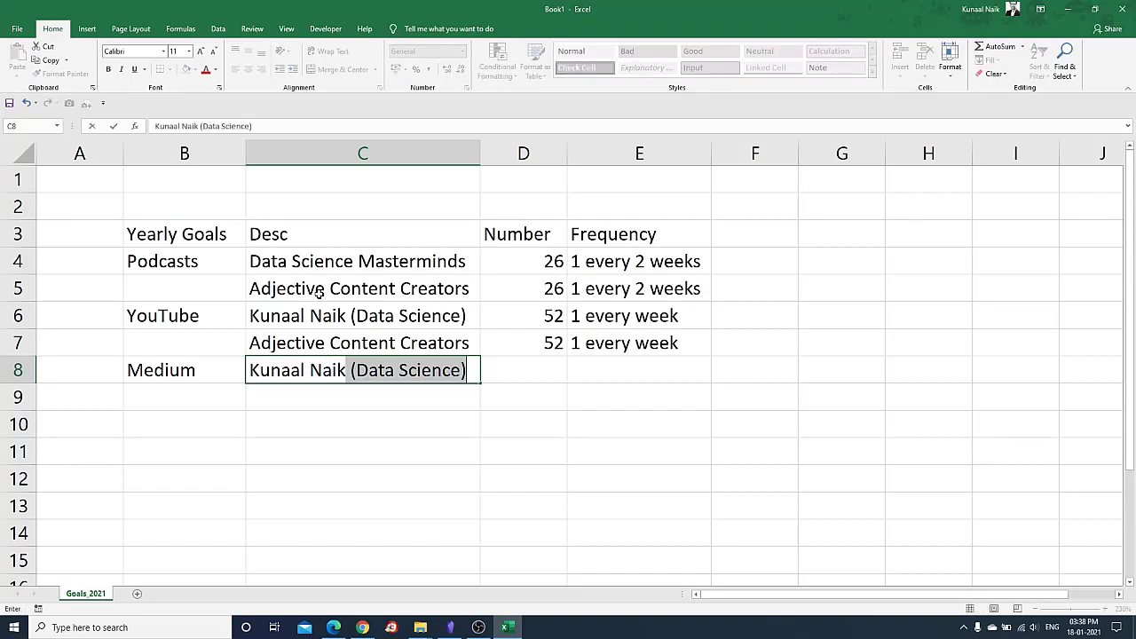
type("(")
key("BackSpace")
type("Top")
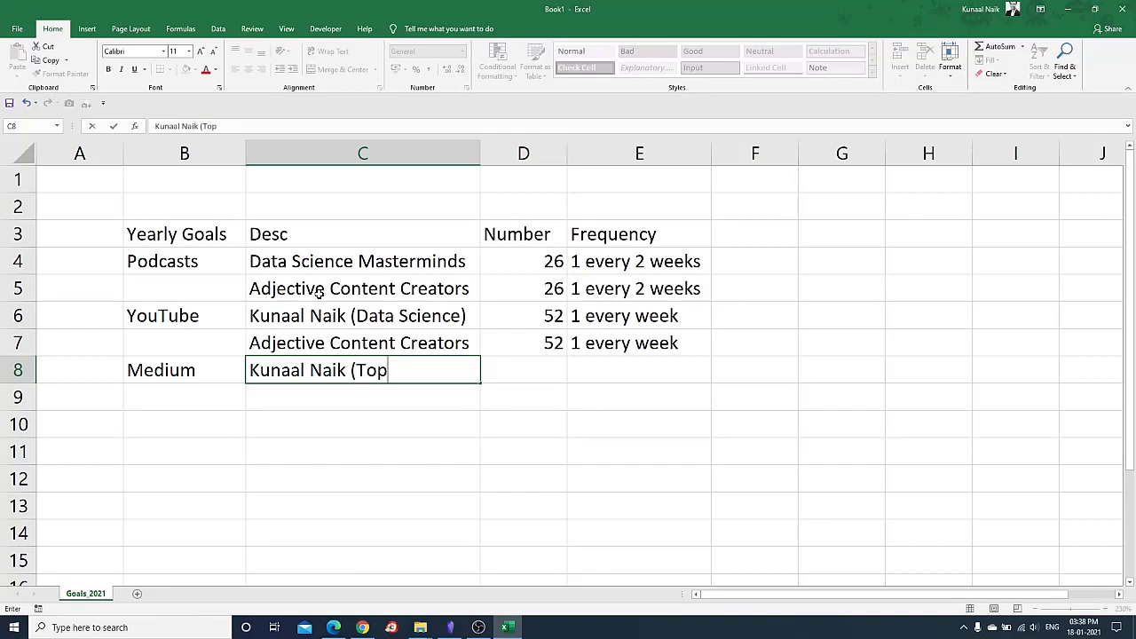
type("ic ??)")
key("Return")
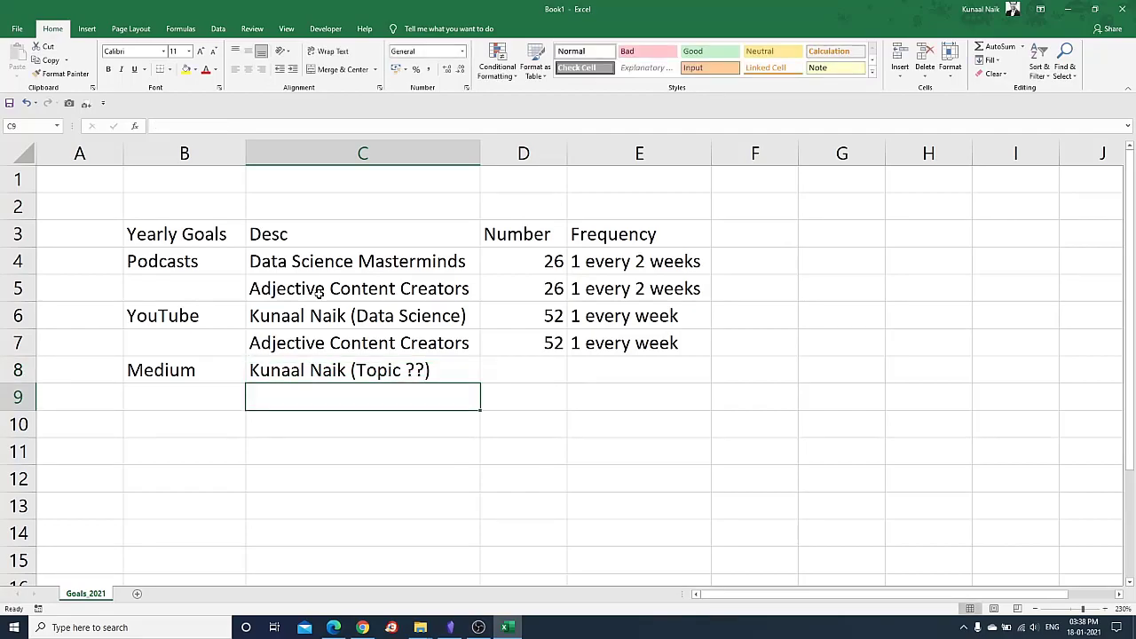
Set the Medium goal's number to 12 in D8 and its frequency to "1 every month" in E8.
key("Right")
key("Up")
type("12")
key("Tab")
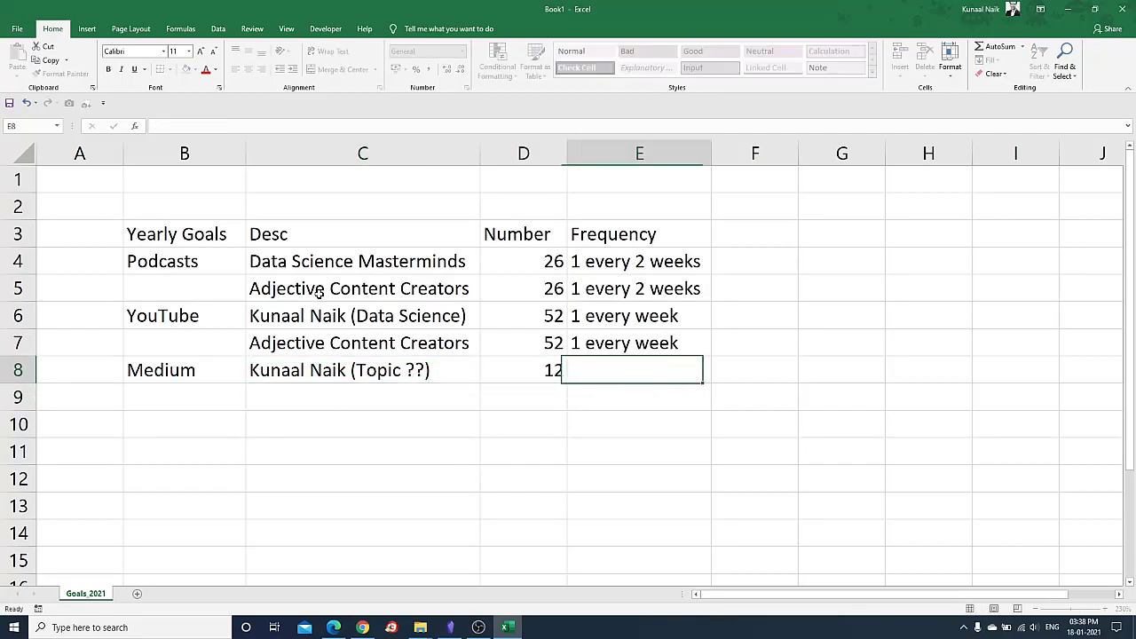
type("1 every month")
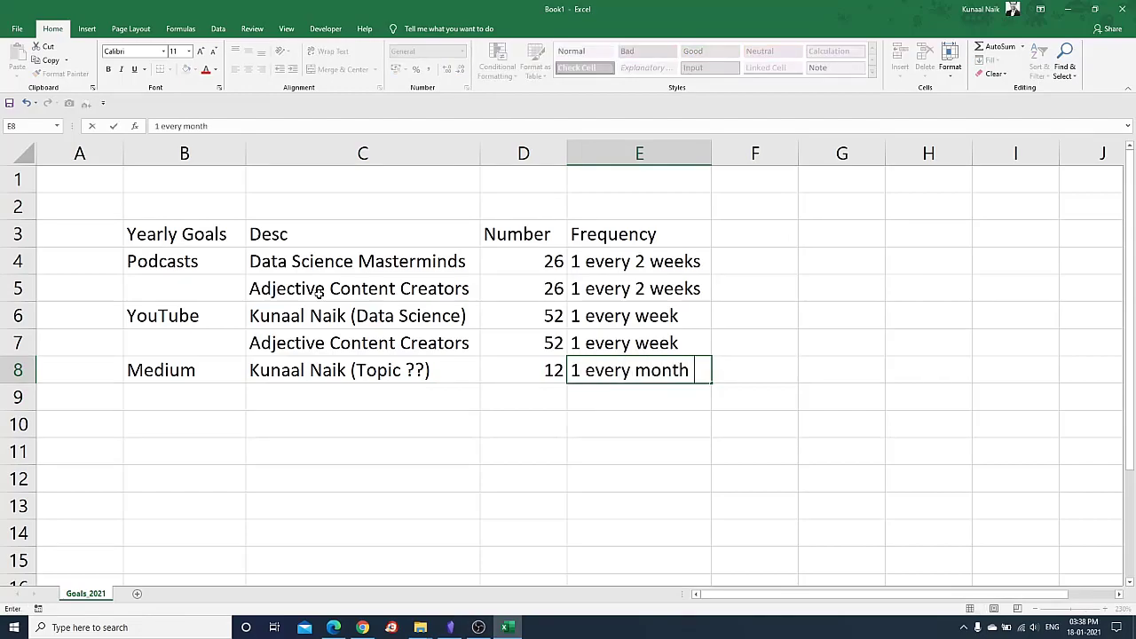
key("Return")
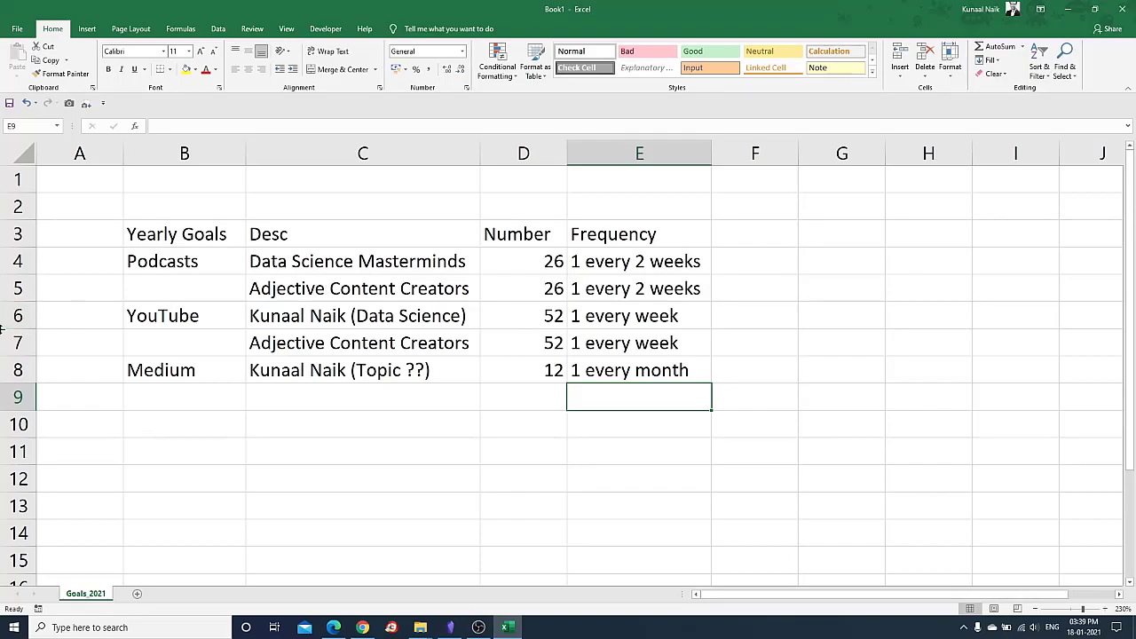
Make the first YouTube row, B6:E6, bold.
left_click_drag(222, 313, 592, 327)
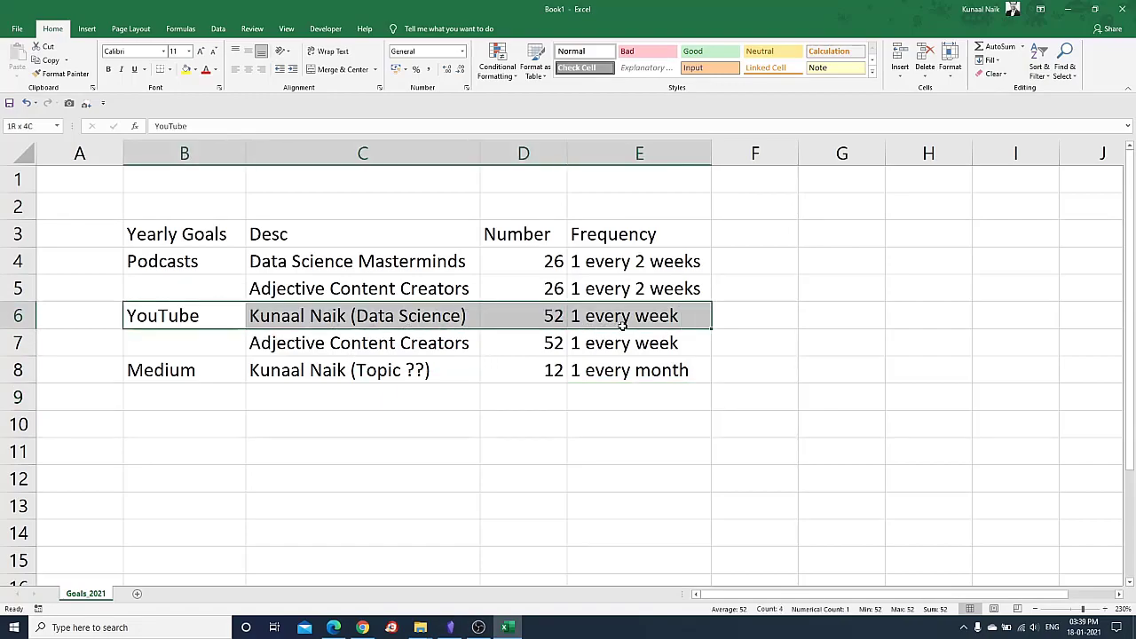
key("ctrl+b")
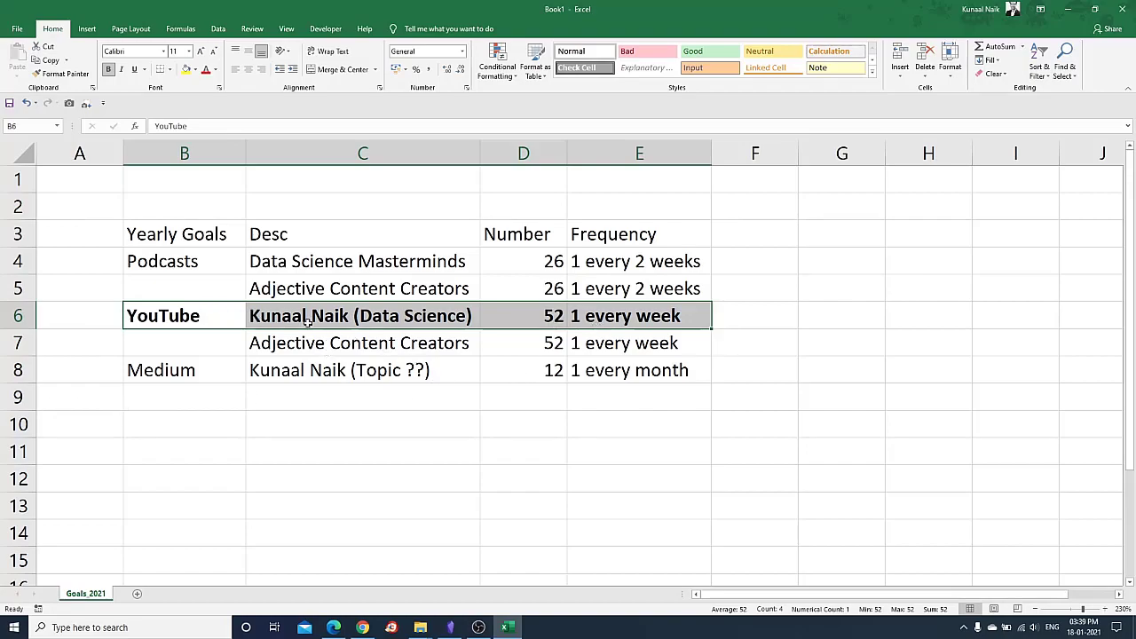
key("Escape")
left_click_drag(225, 318, 682, 354)
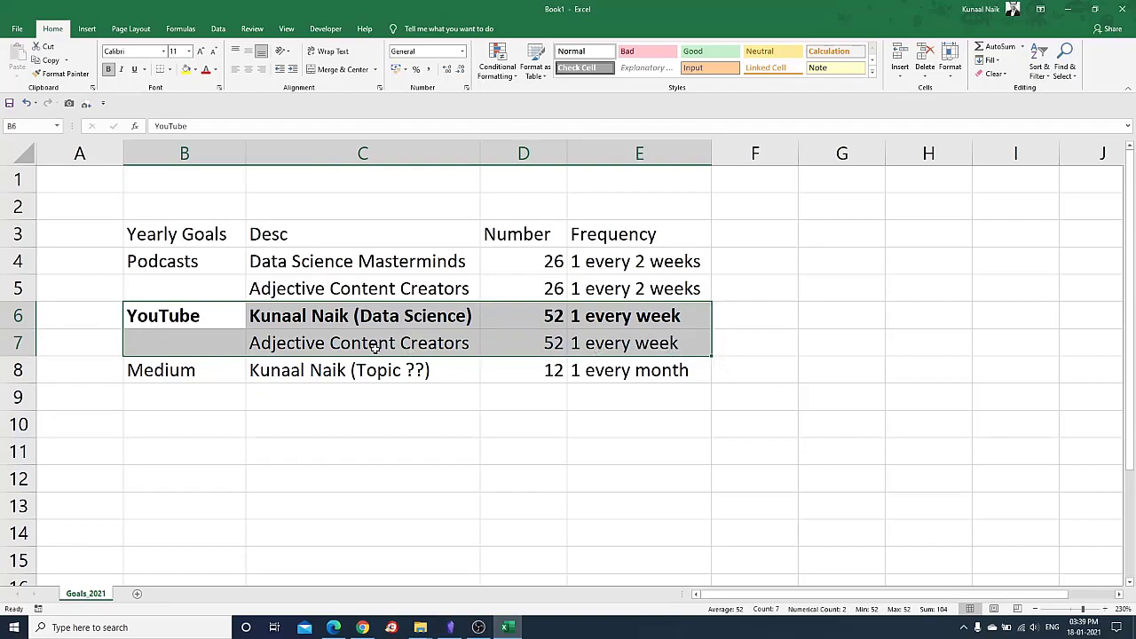
left_click(375, 348)
left_click_drag(207, 263, 710, 377)
left_click(475, 450)
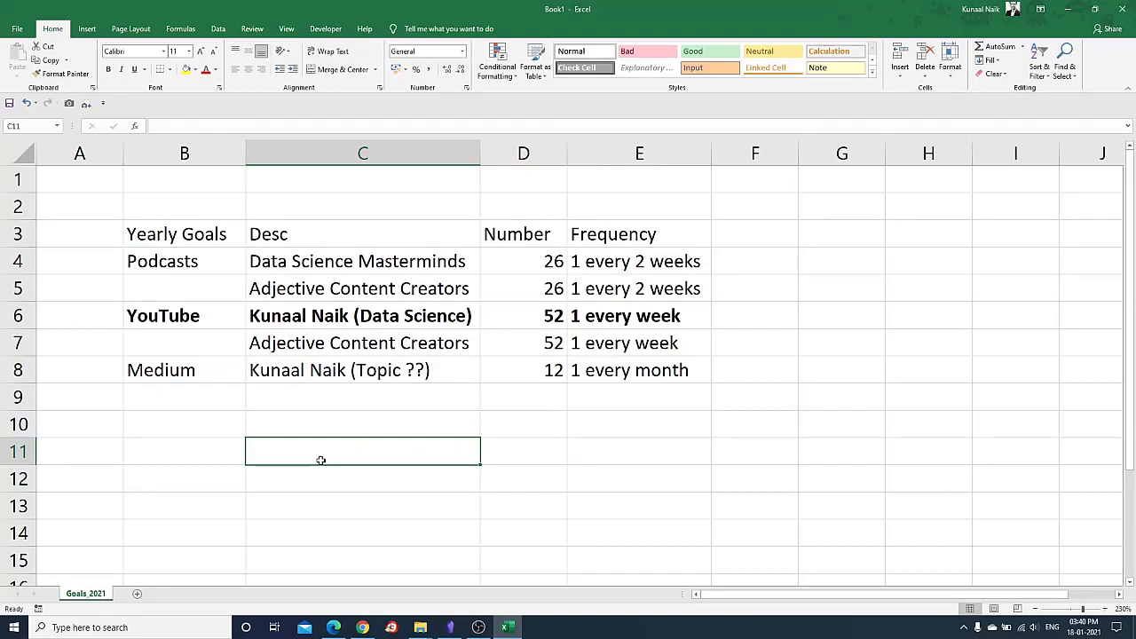
left_click(200, 397)
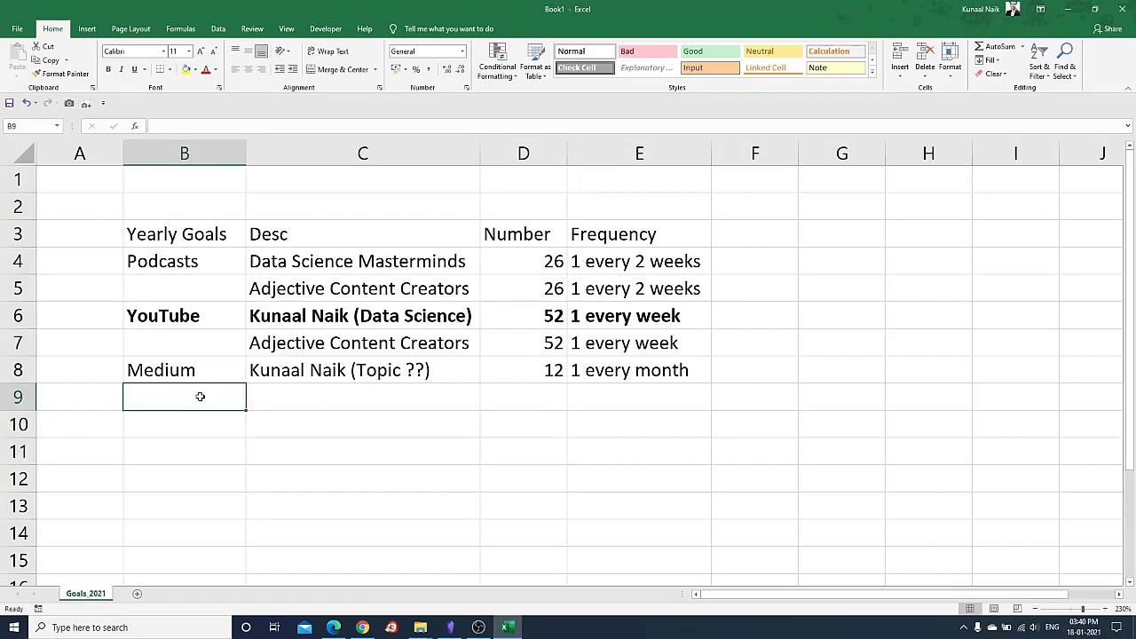
left_click(192, 262)
left_click(207, 316)
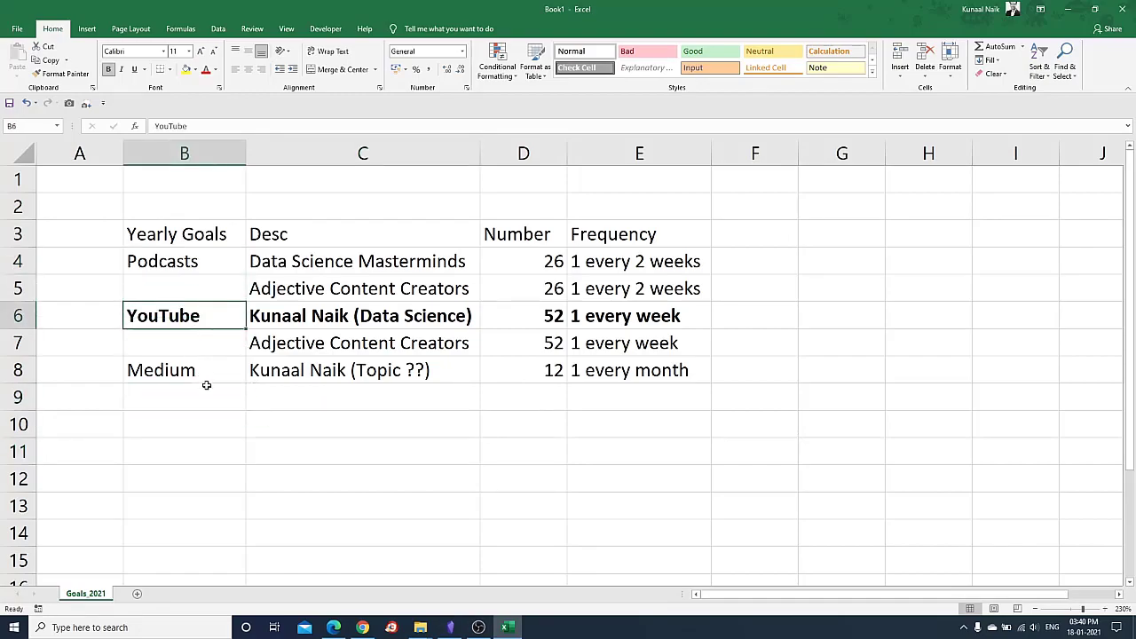
Enter "Makreting Content" in B9 as the fourth yearly goal and autofit column B to its contents.
left_click(205, 397)
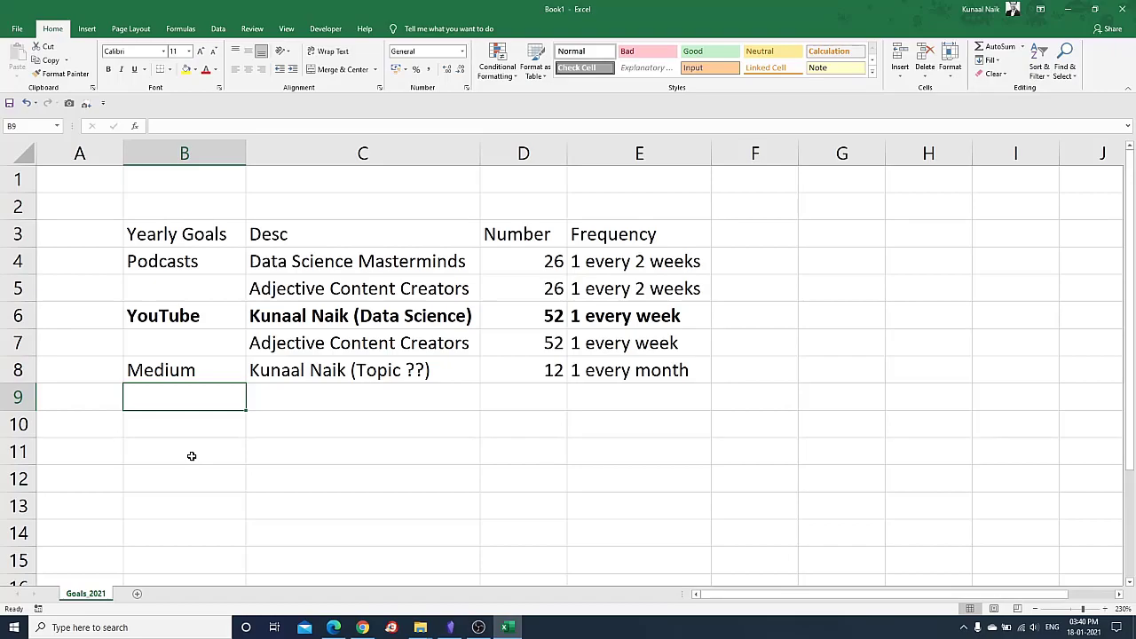
type("Ma")
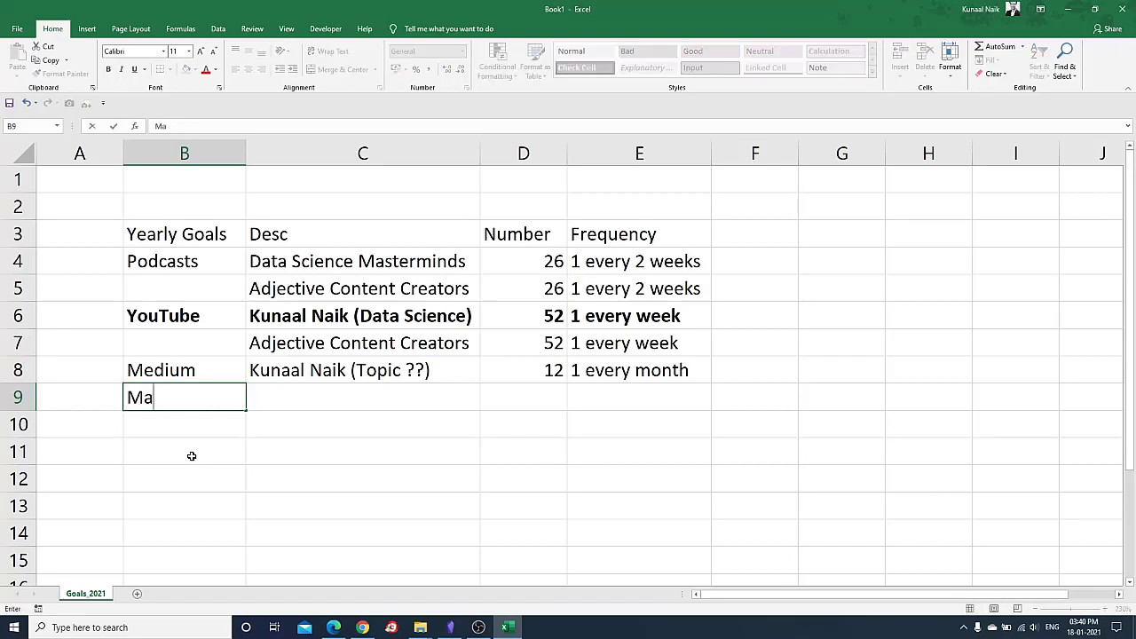
type("kreting Cont3en")
key("BackSpace")
key("BackSpace")
key("BackSpace")
type("ent")
key("Return")
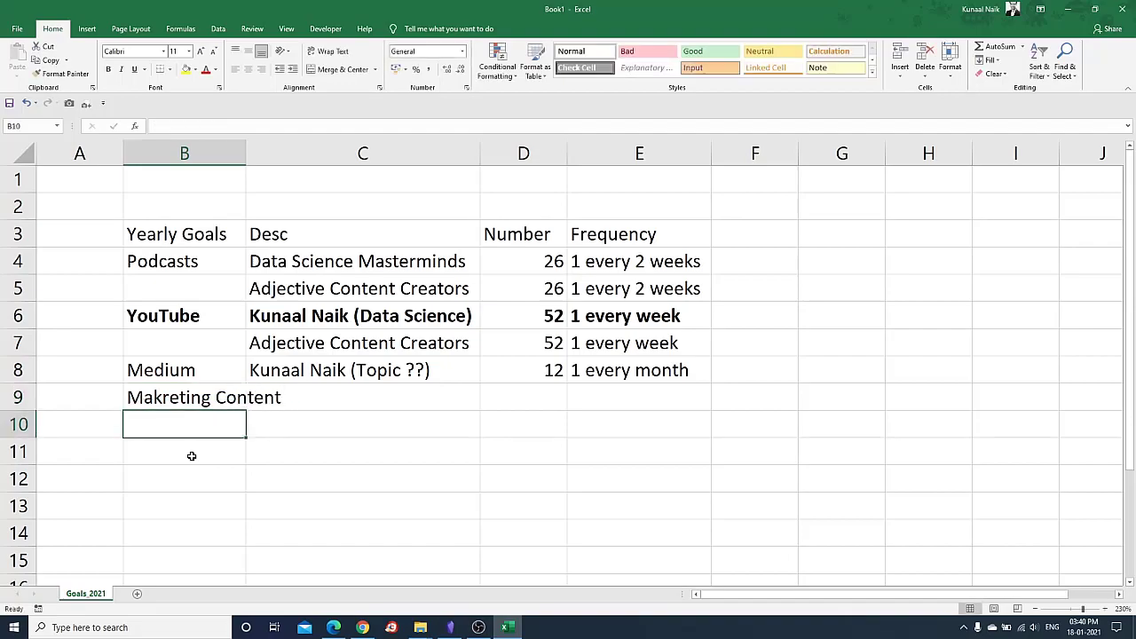
double_click(246, 146)
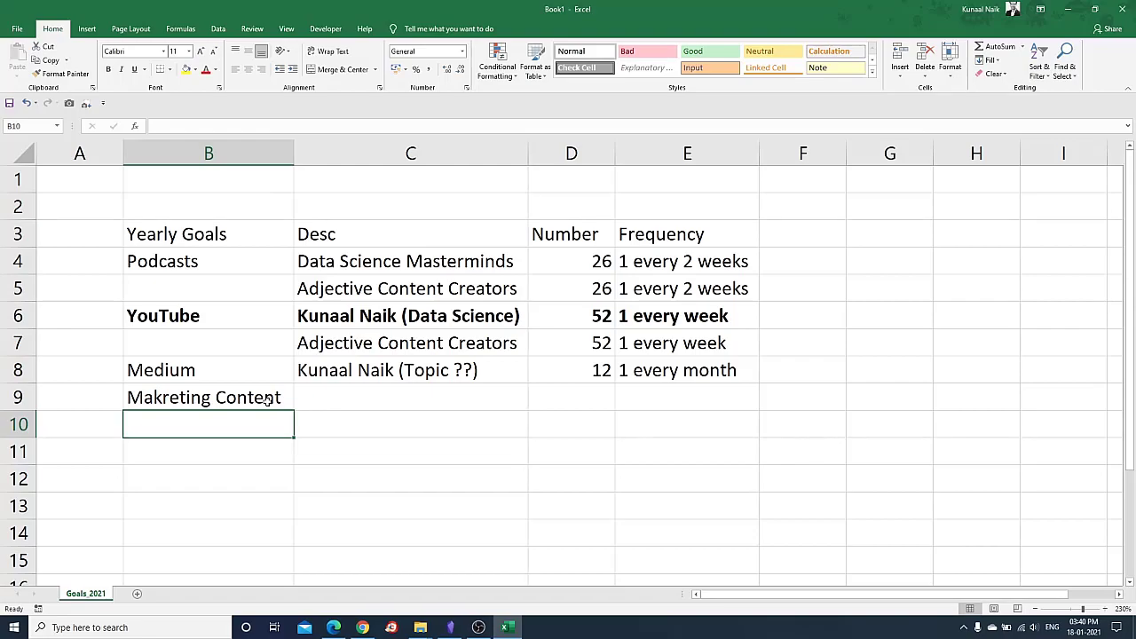
Correct the spelling of the goal in B9 to "Marketing Content".
key("Right")
key("Up")
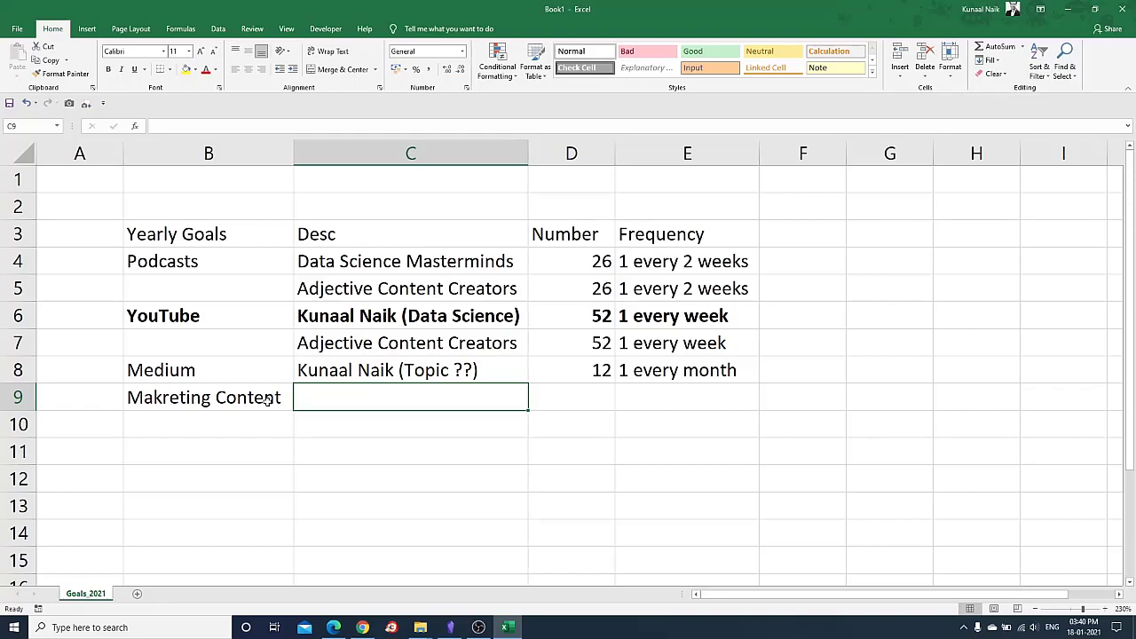
double_click(163, 400)
left_click_drag(181, 400, 151, 399)
type("rke")
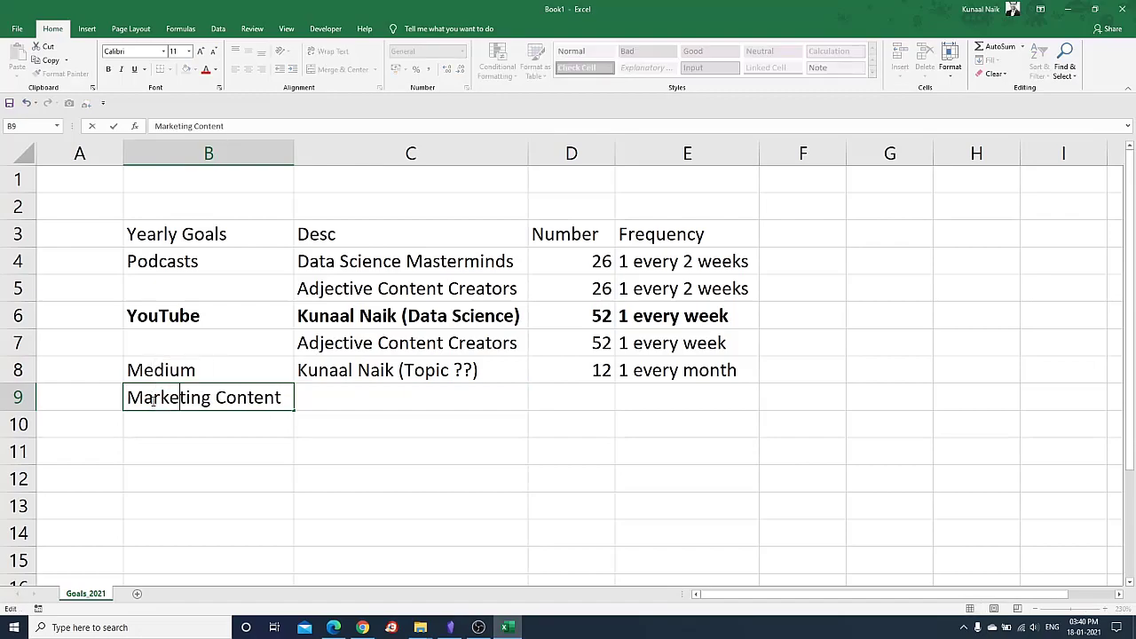
left_click(427, 448)
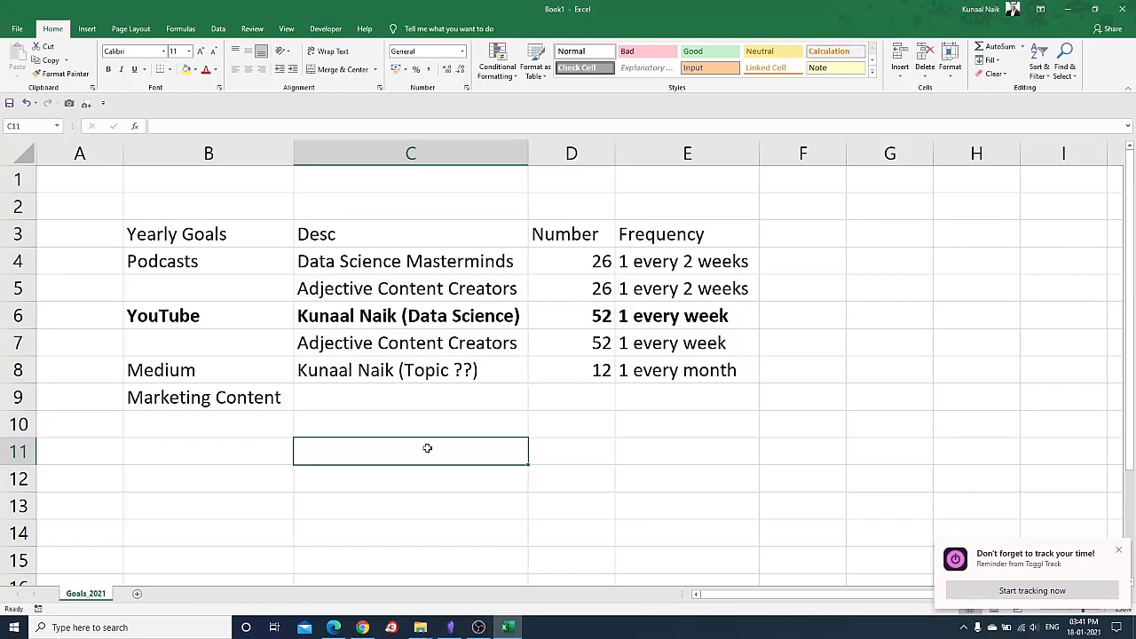
left_click_drag(261, 267, 682, 376)
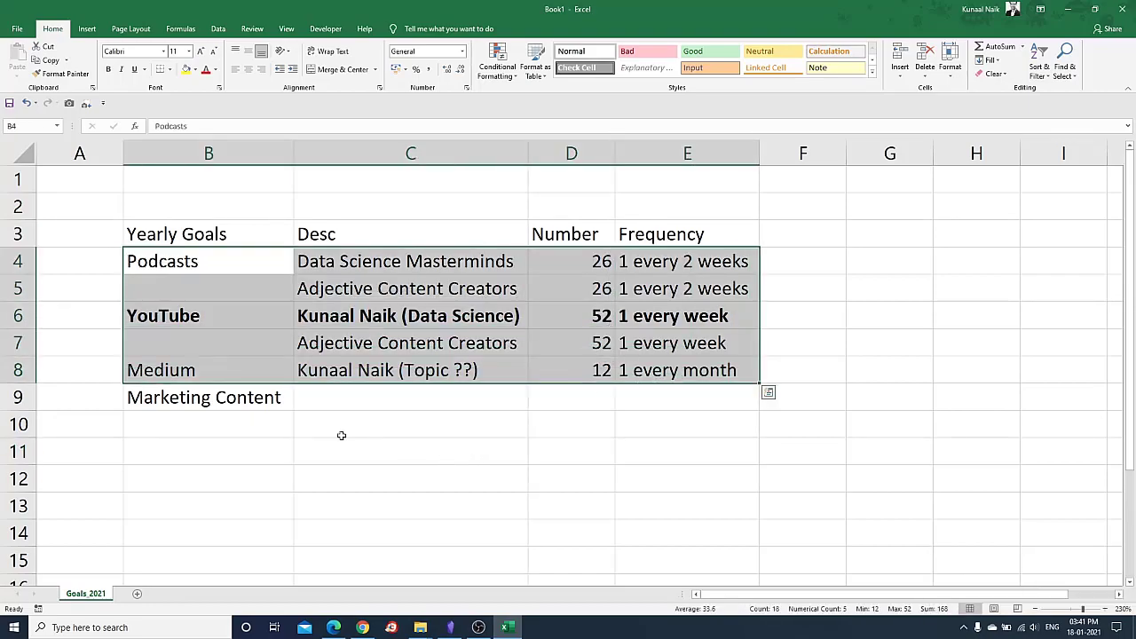
left_click(255, 401)
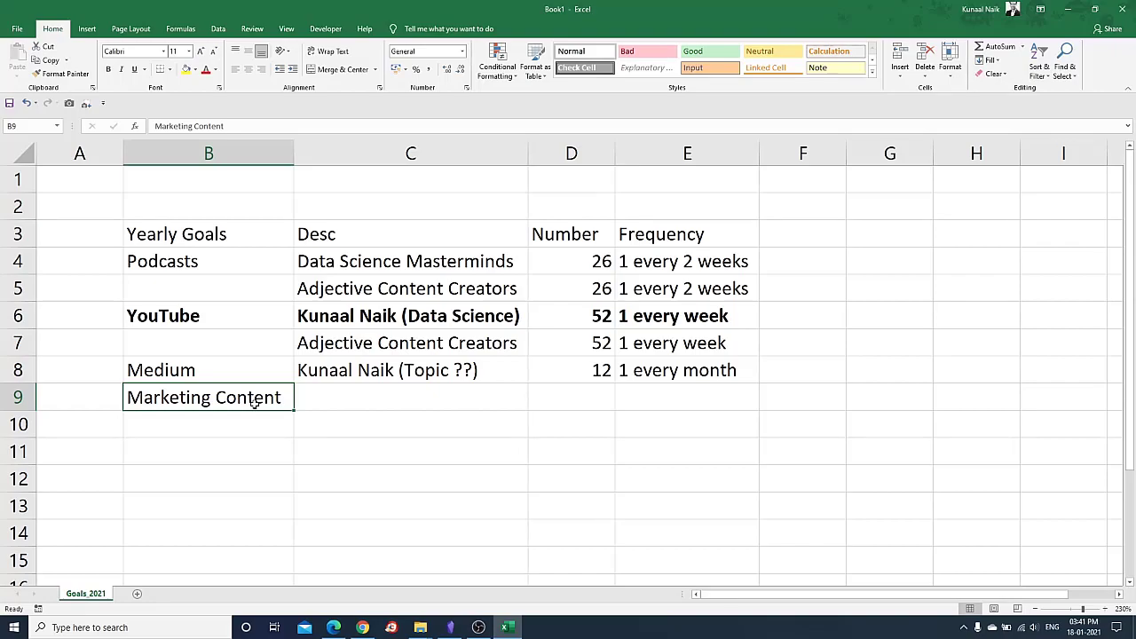
left_click_drag(249, 378, 687, 261)
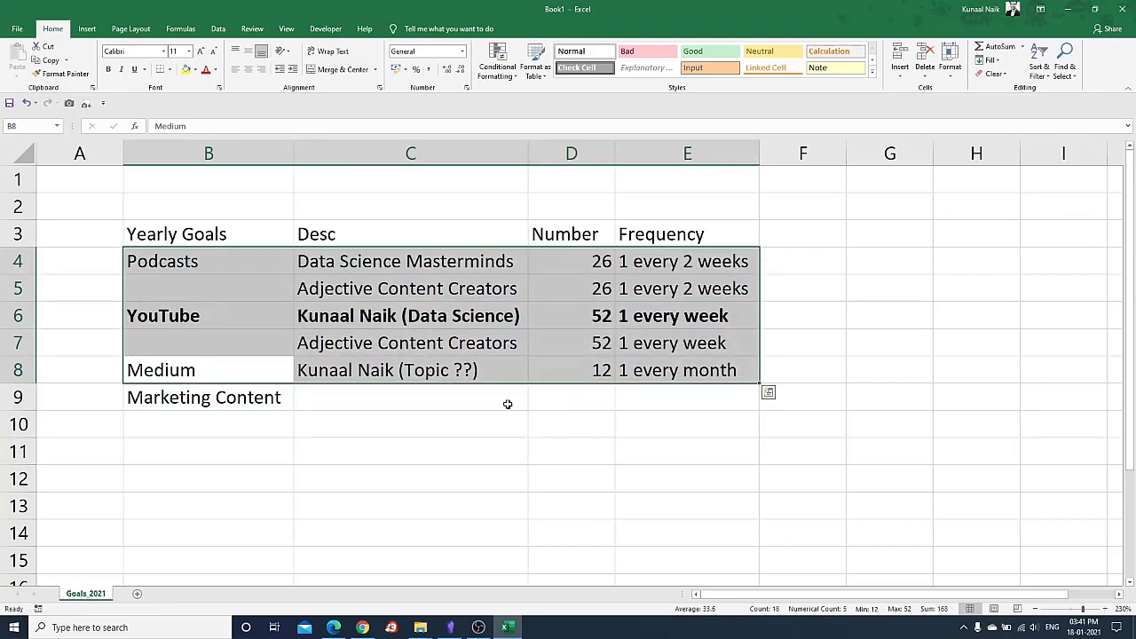
Describe the marketing content with "Data Science" in C9 and "Content Creation" in C10.
left_click(453, 399)
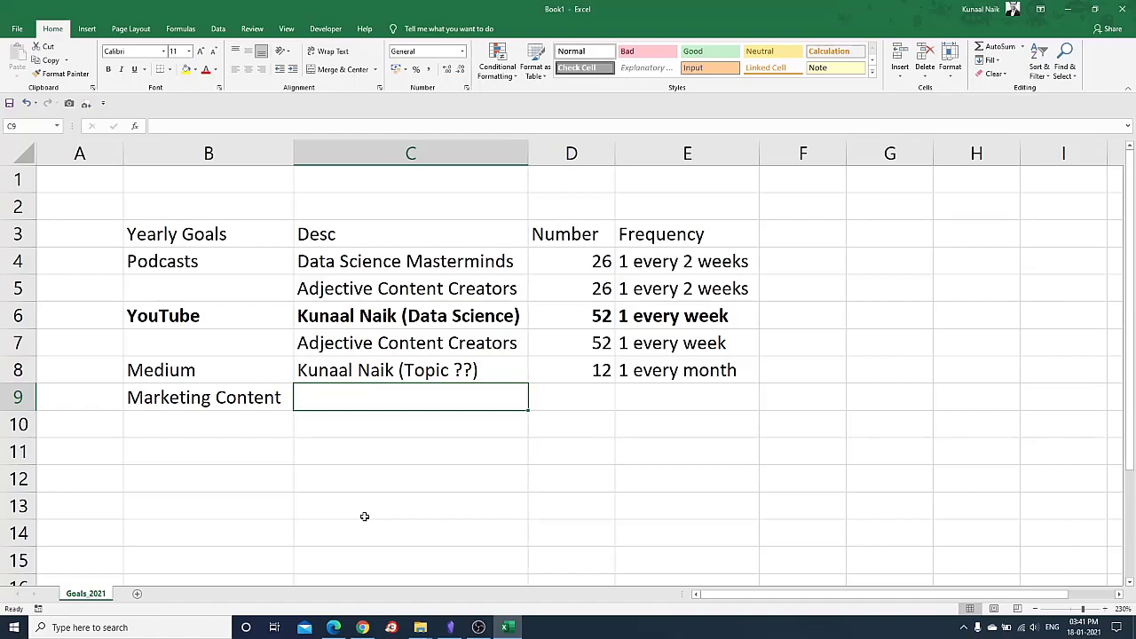
type("Data Sche")
key("BackSpace")
key("BackSpace")
type("e")
key("BackSpace")
type("ience")
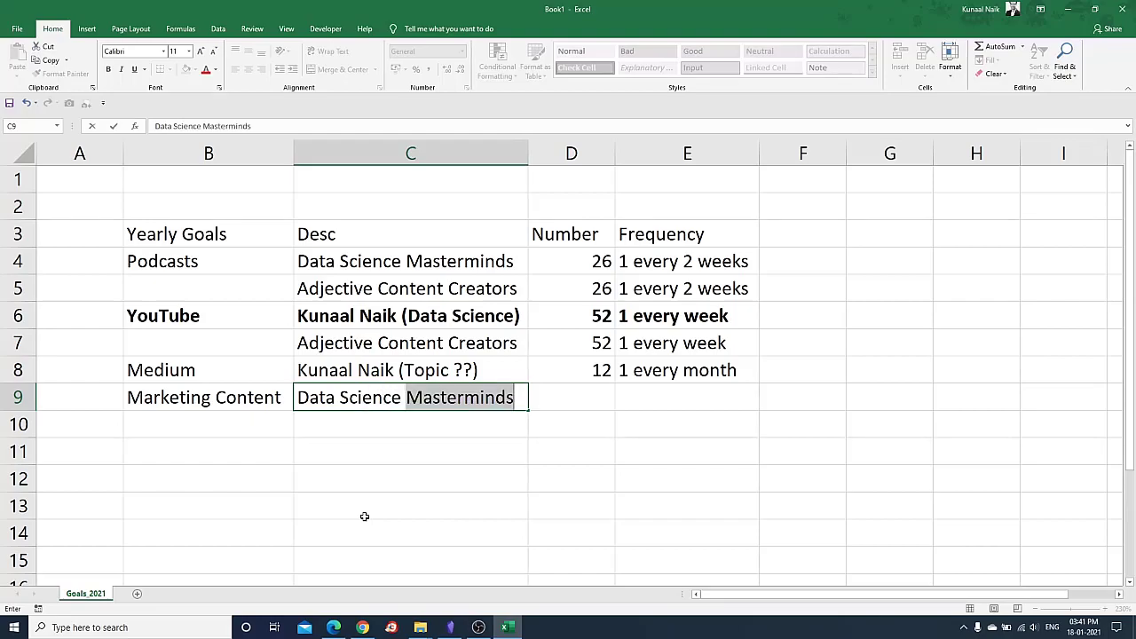
key("BackSpace")
key("BackSpace")
key("Return")
type("Content Creation")
key("Return")
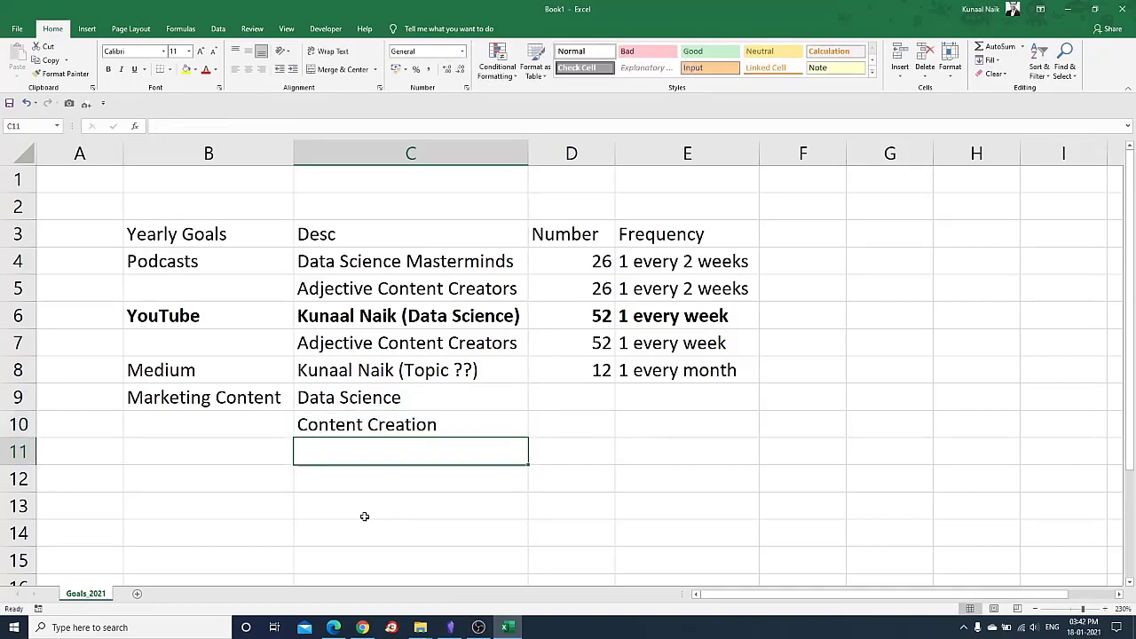
Put the word "Topic" in front of the descriptions in C9 and C10.
double_click(299, 398)
type("Topic")
key("Return")
key("F2")
key("Home")
type("Topic")
key("Return")
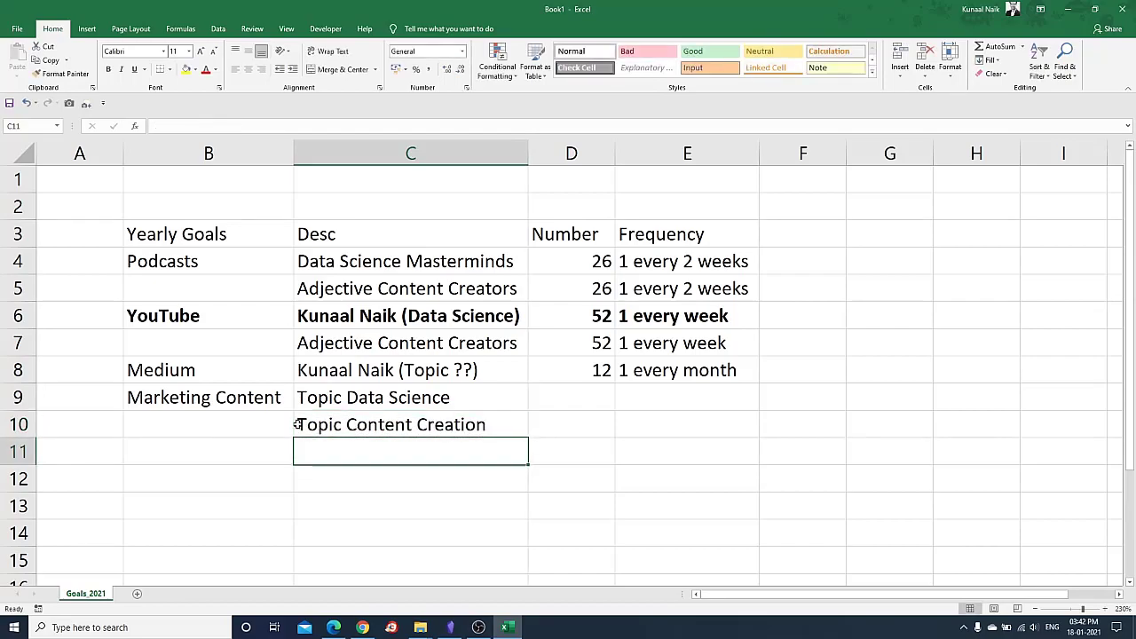
Enter "Topic Inspiration" in C11 and "Topic Process & Productivity" in C12 as further marketing content descriptions.
type("Topic ")
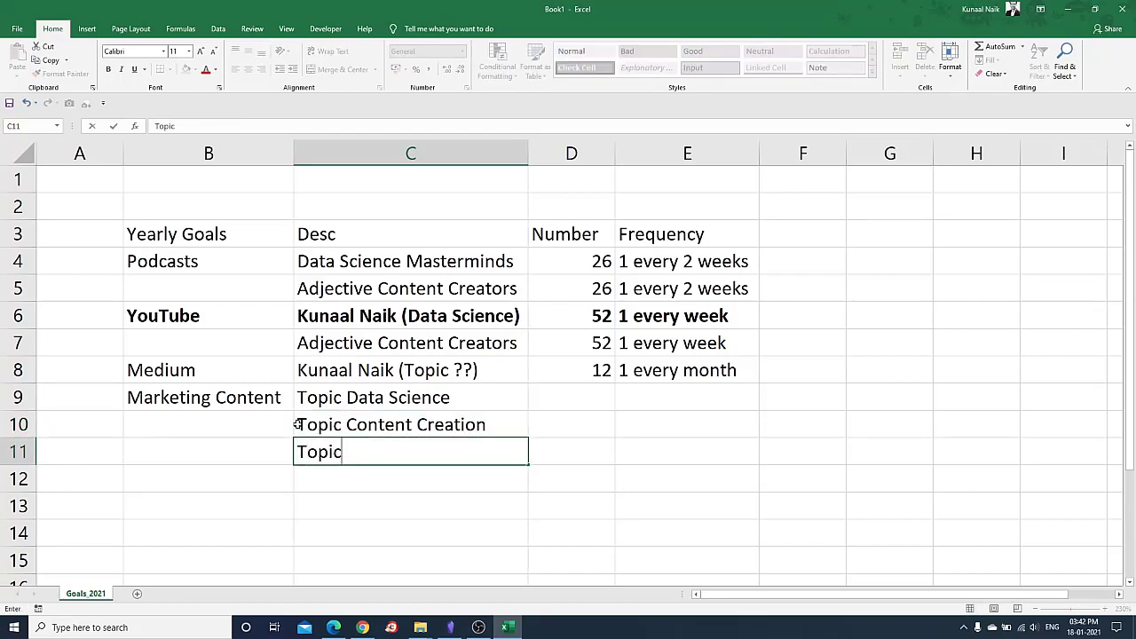
type("Inspiration")
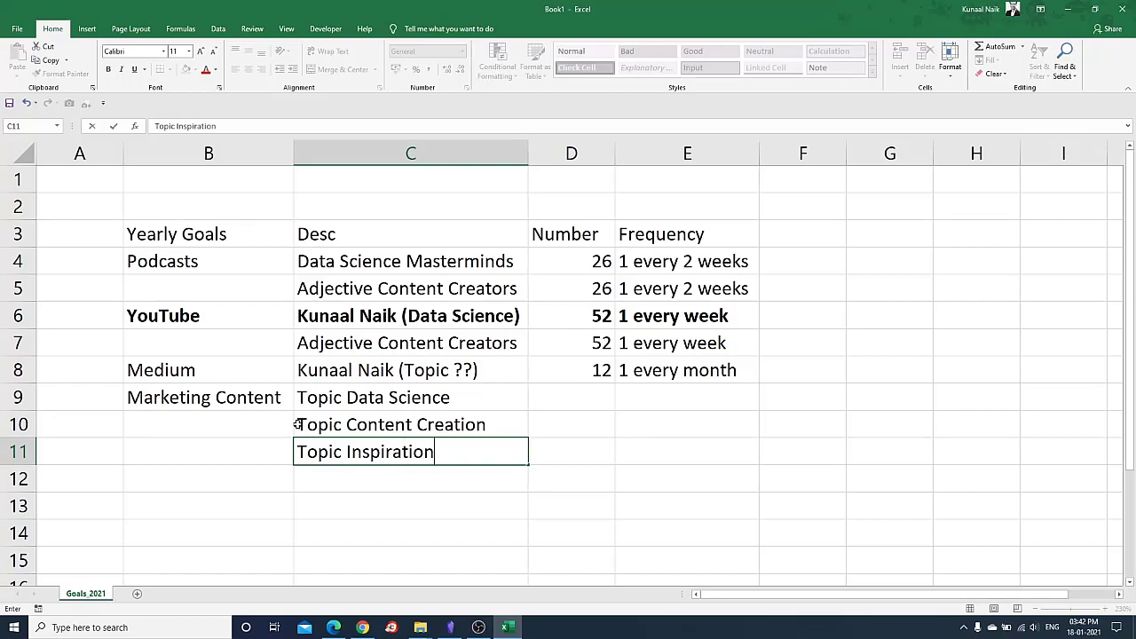
key("Return")
type("Topi")
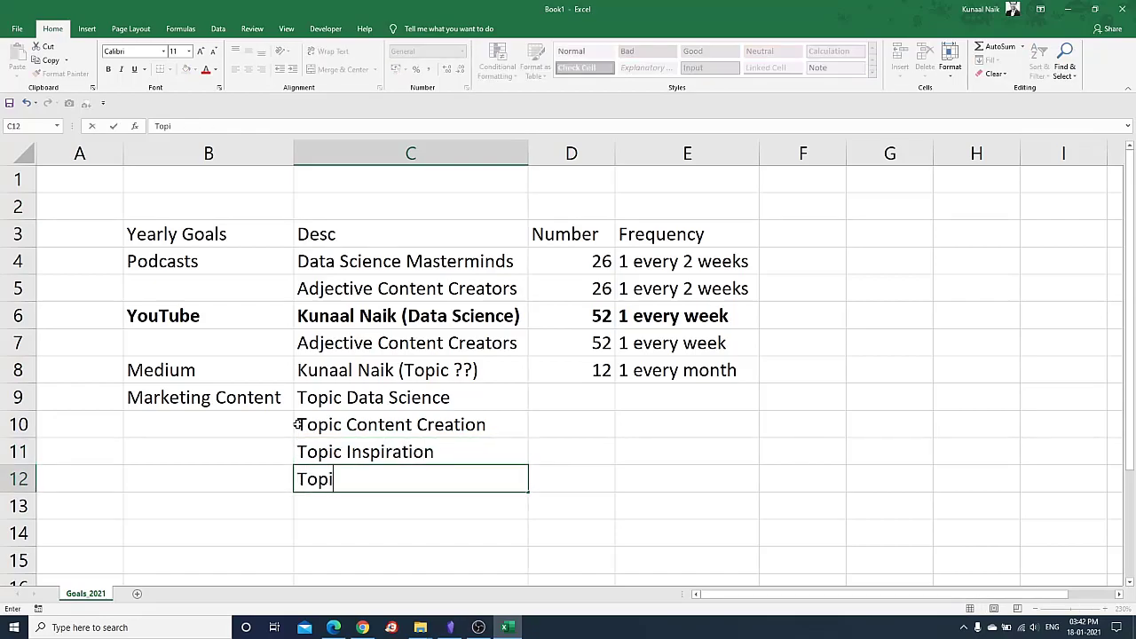
type("c Processs")
key("BackSpace")
type("& ")
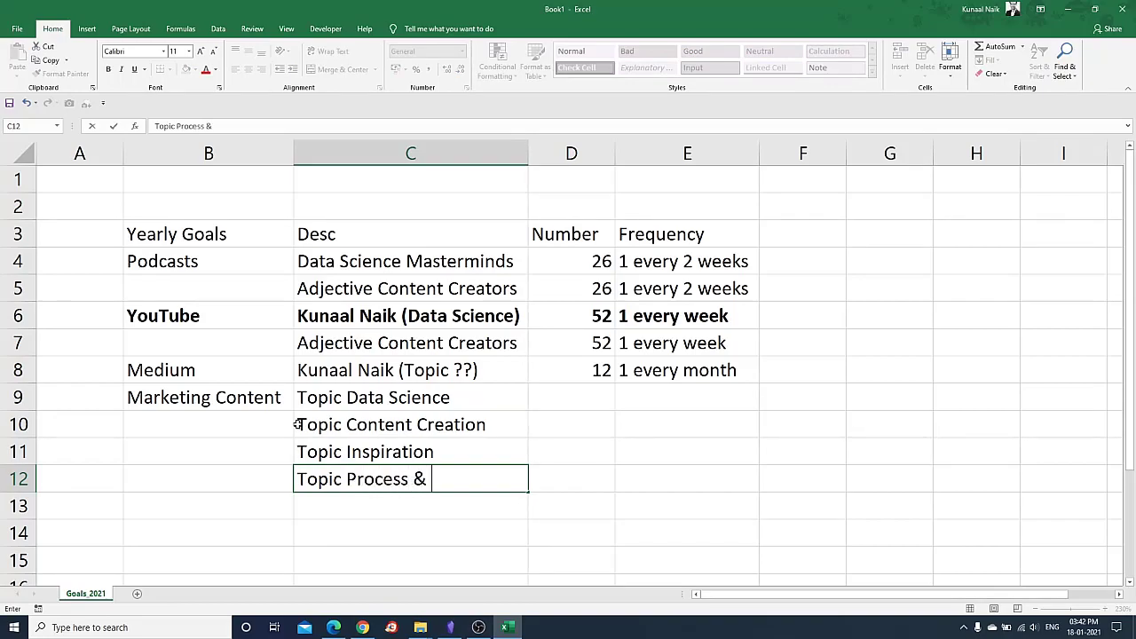
type("Productivity")
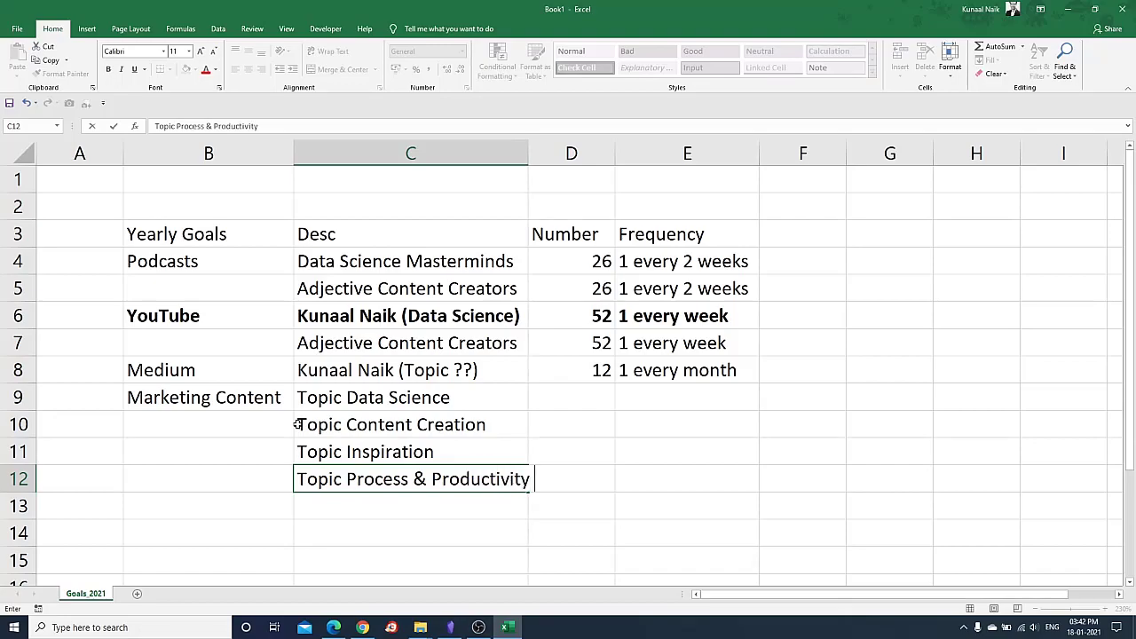
key("Return")
Insert a hyphen after the word "Topic" in the descriptions in C9 and C10.
double_click(346, 397)
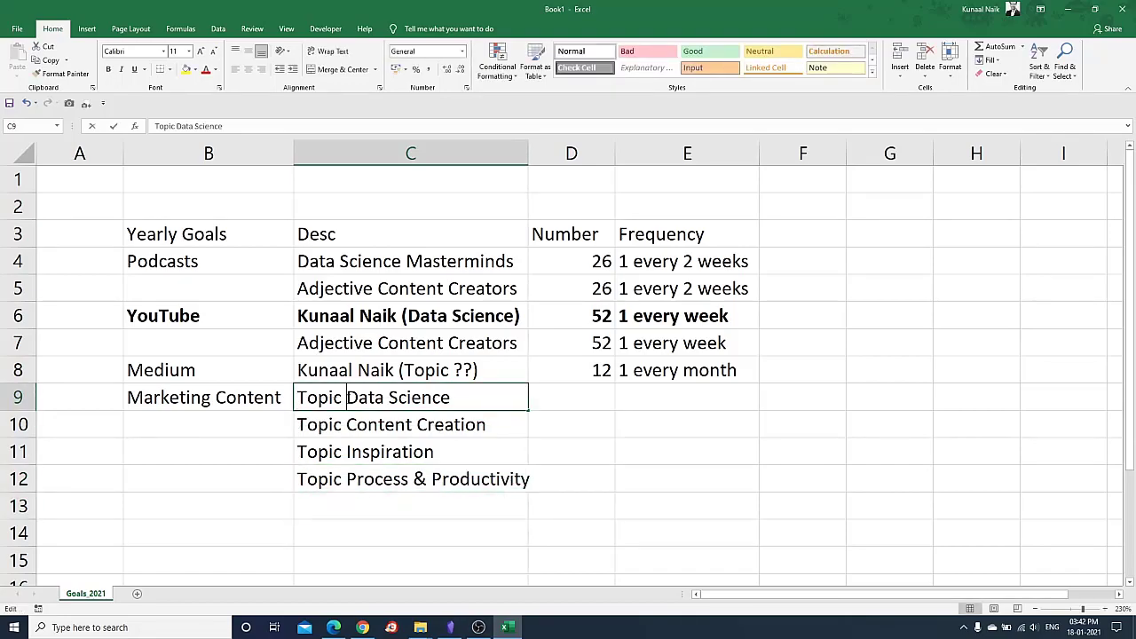
type(">")
key("Return")
key("Left")
key("Right")
key("F2")
key("Left")
key("Left")
key("Left")
key("Left")
key("Left")
key("Left")
key("Left")
key("Left")
key("Left")
key("Left")
key("Left")
key("Left")
key("Left")
key("Left")
key("Left")
key("Left")
key("Right")
type("-")
key("Return")
Insert a hyphen after "Topic" in C11 and C12, and widen column C to fit the longest description.
key("Left")
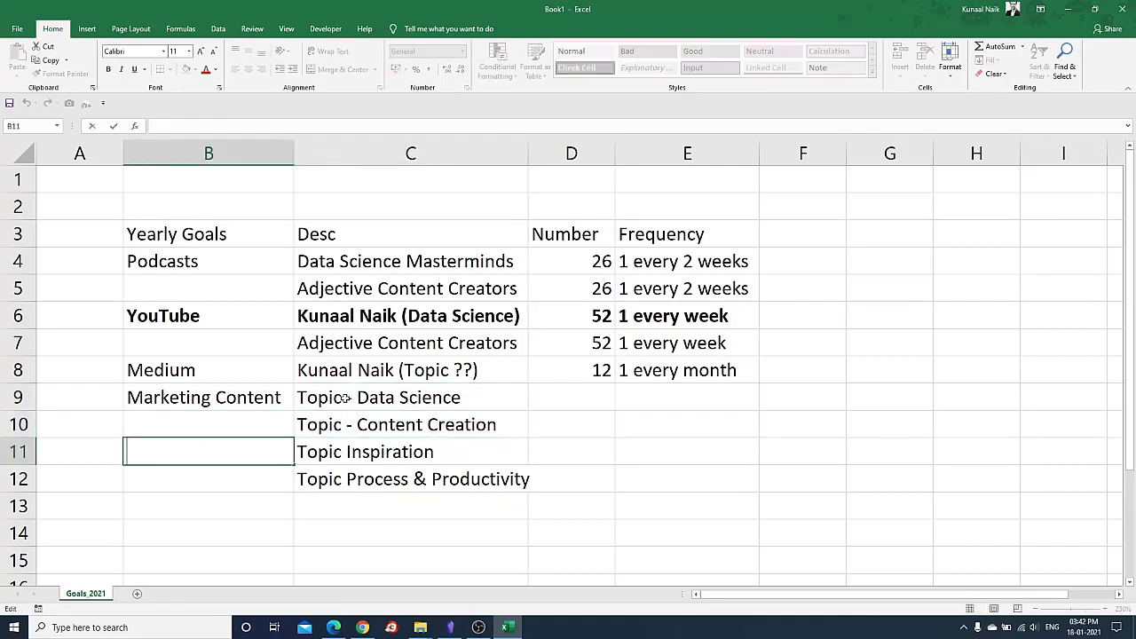
key("Right")
key("F2")
key("Left")
key("Left")
key("Left")
key("Left")
key("Left")
key("Left")
key("Left")
key("Left")
key("Left")
key("Left")
key("Left")
key("Left")
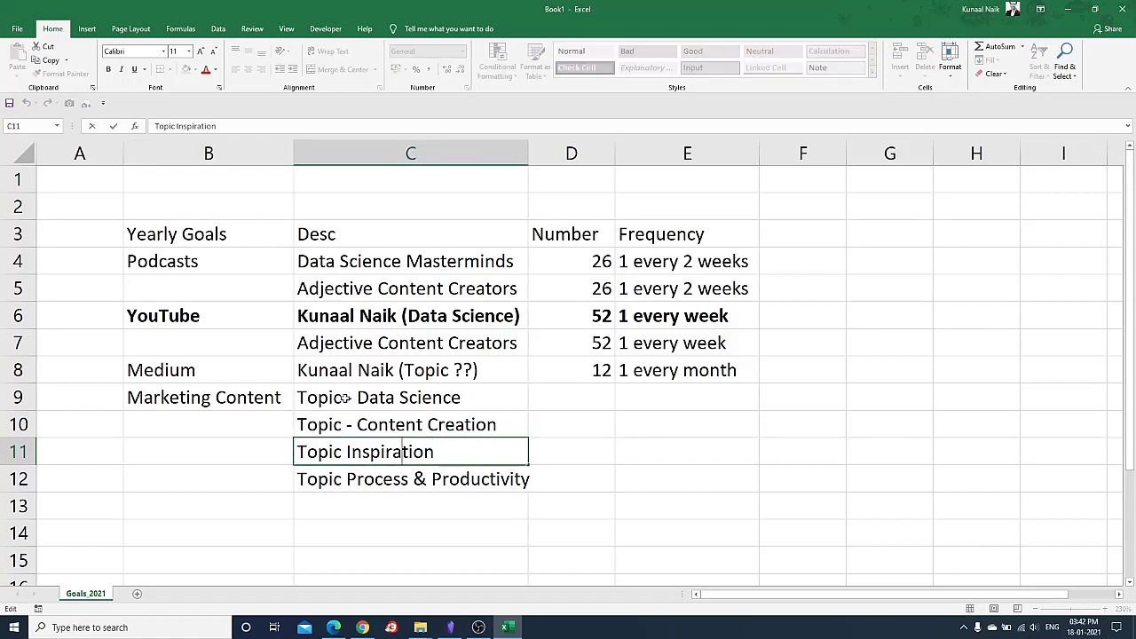
key("Right")
type("-")
key("Return")
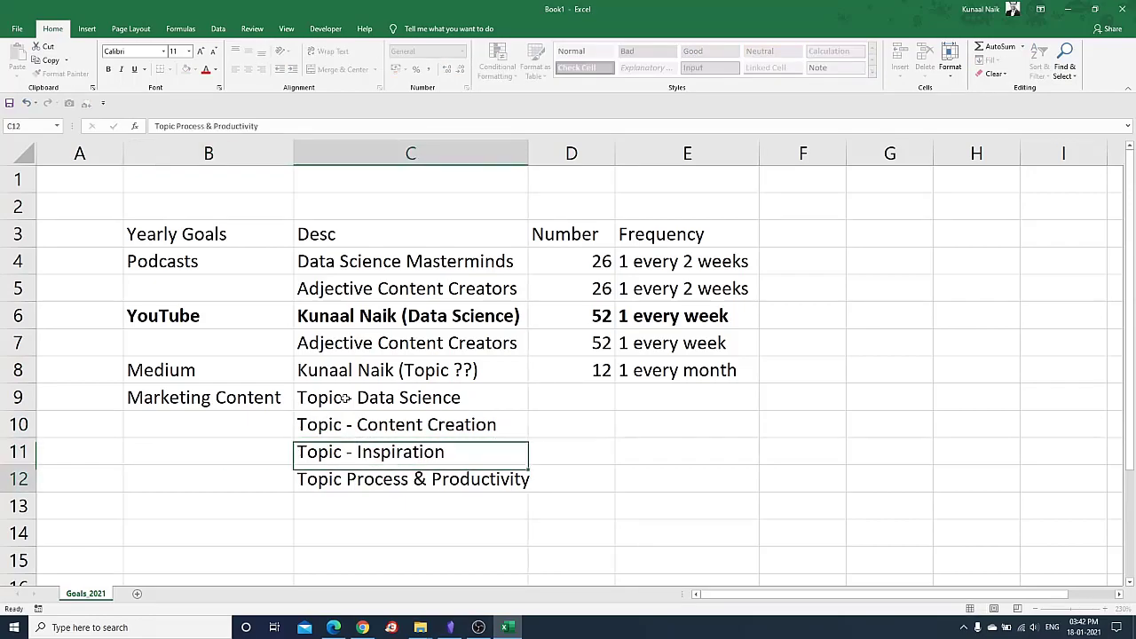
key("Left")
key("Left")
key("Left")
key("Left")
key("Left")
key("Left")
key("Left")
key("Left")
key("Left")
key("Left")
key("Left")
key("Left")
key("Left")
key("Left")
key("Left")
key("Left")
key("Left")
key("Left")
key("Left")
key("Left")
key("Right")
type("-")
key("Return")
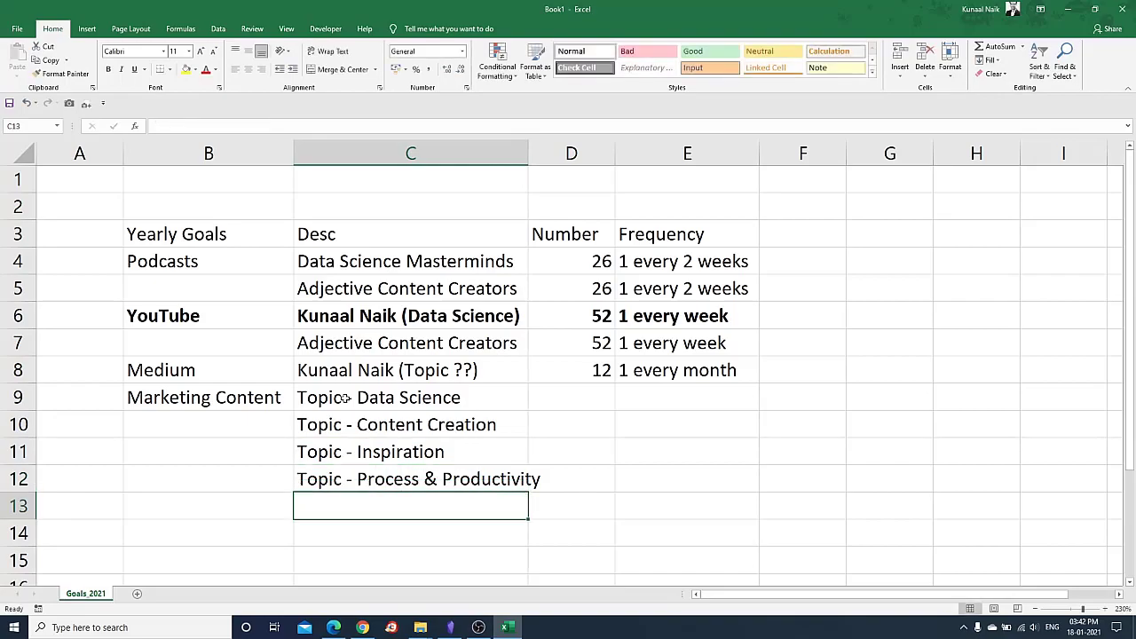
left_click_drag(532, 151, 556, 151)
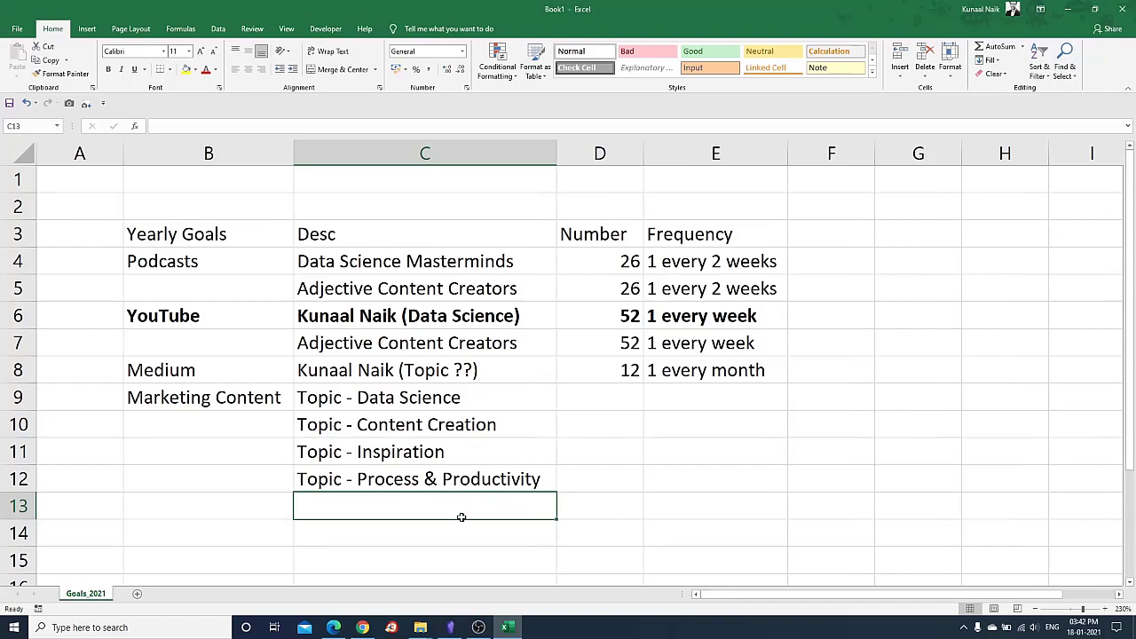
Enter 90 as the target number in D9 and fill it down to D12 for all four marketing topics.
left_click_drag(399, 401, 413, 479)
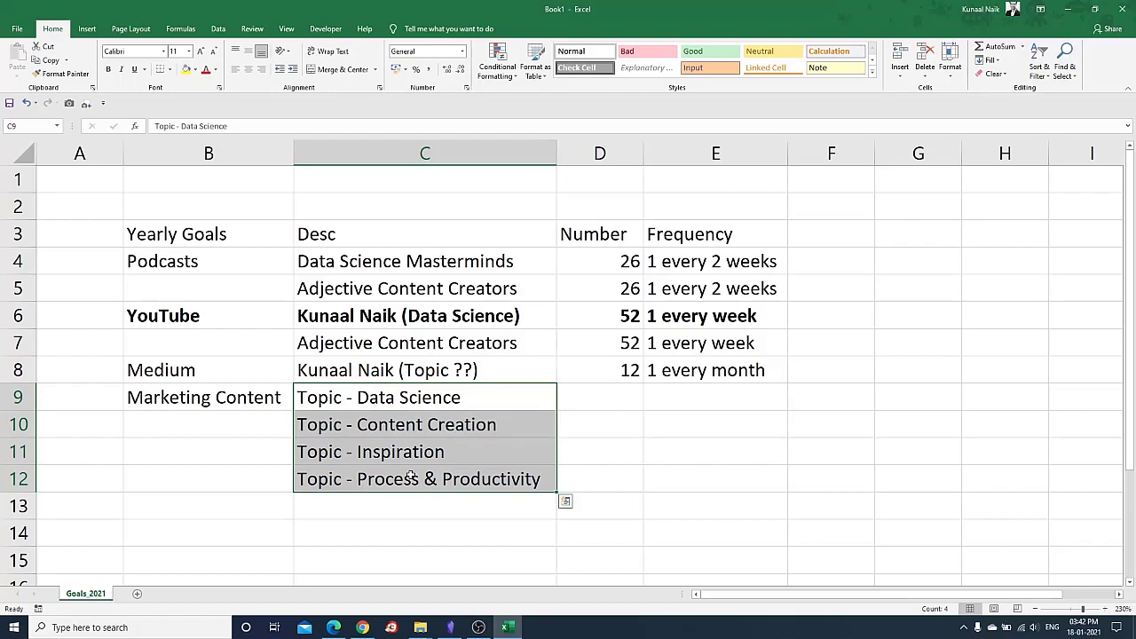
left_click(605, 407)
type("90")
key("Return")
key("Up")
key("shift+Down")
key("shift+Down")
key("shift+Down")
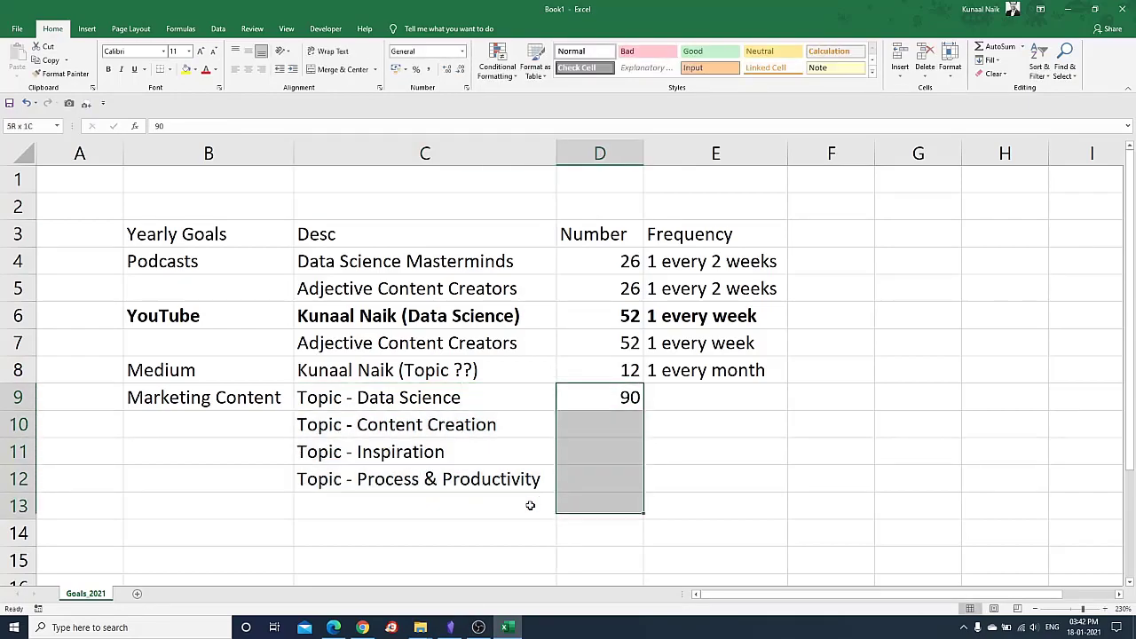
key("ctrl+d")
Enter the frequency "1 everyday execept Sunday" in E9 and autofit column E to its contents.
key("Right")
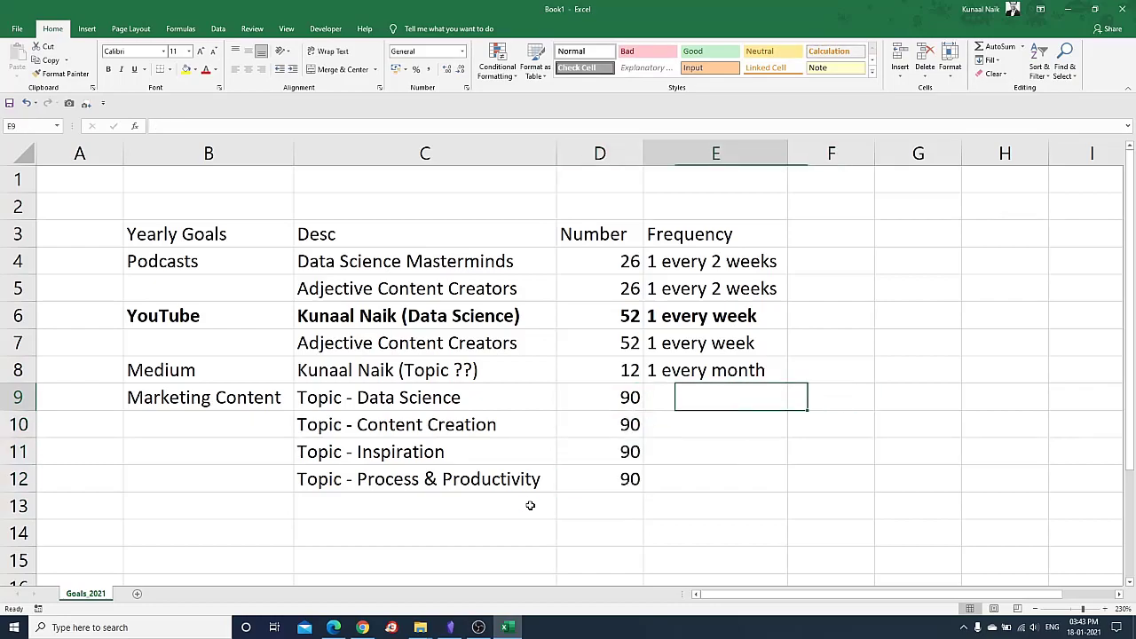
type("1 everyday")
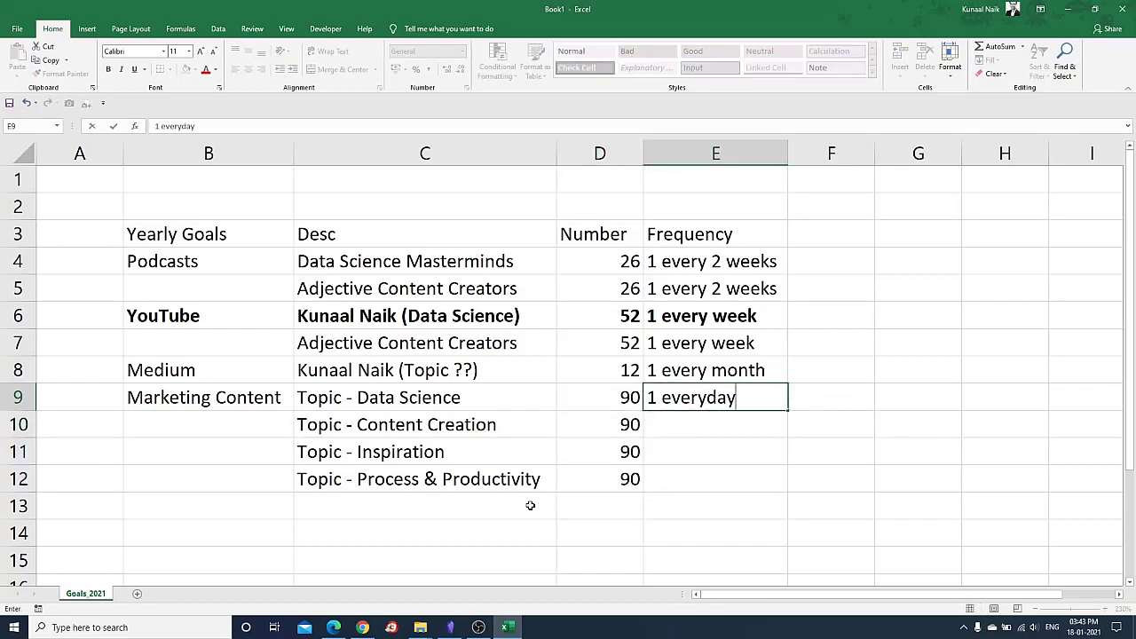
type(" exectp")
key("BackSpace")
key("BackSpace")
type("ept Sunday")
key("Return")
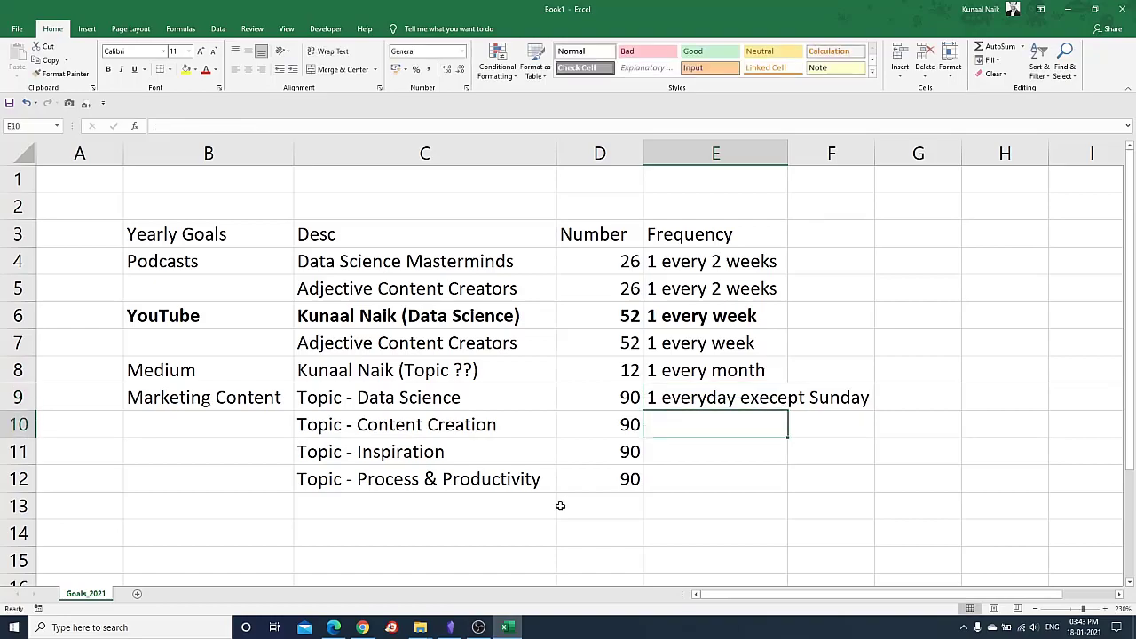
double_click(787, 147)
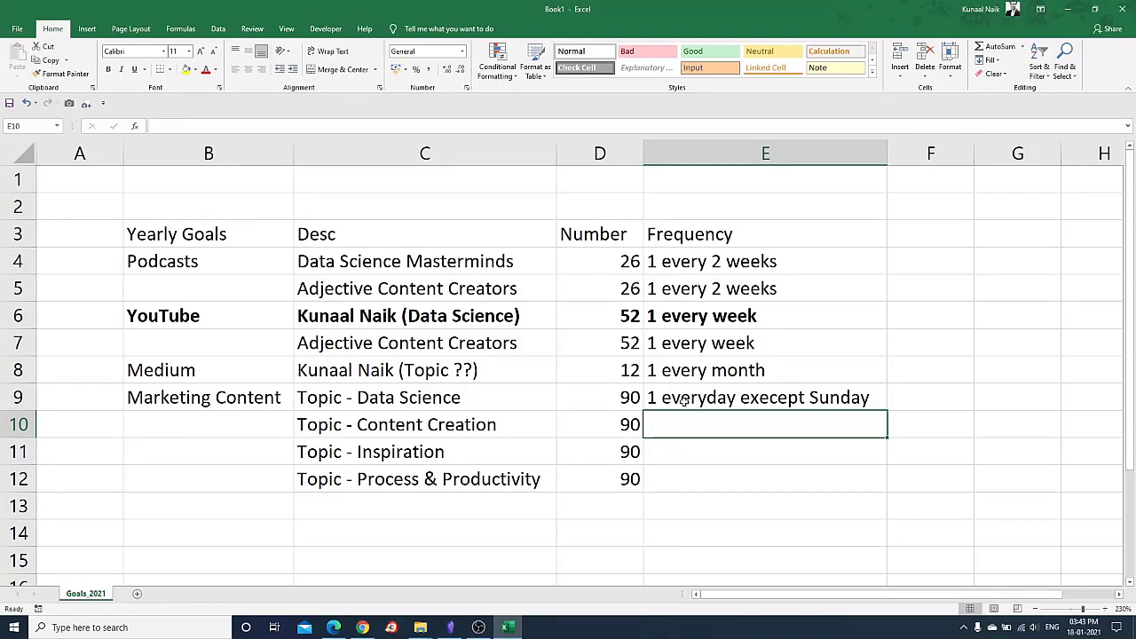
Correct the frequency in E9 to "1 everyday except Sunday" and fill it down to E12.
double_click(763, 397)
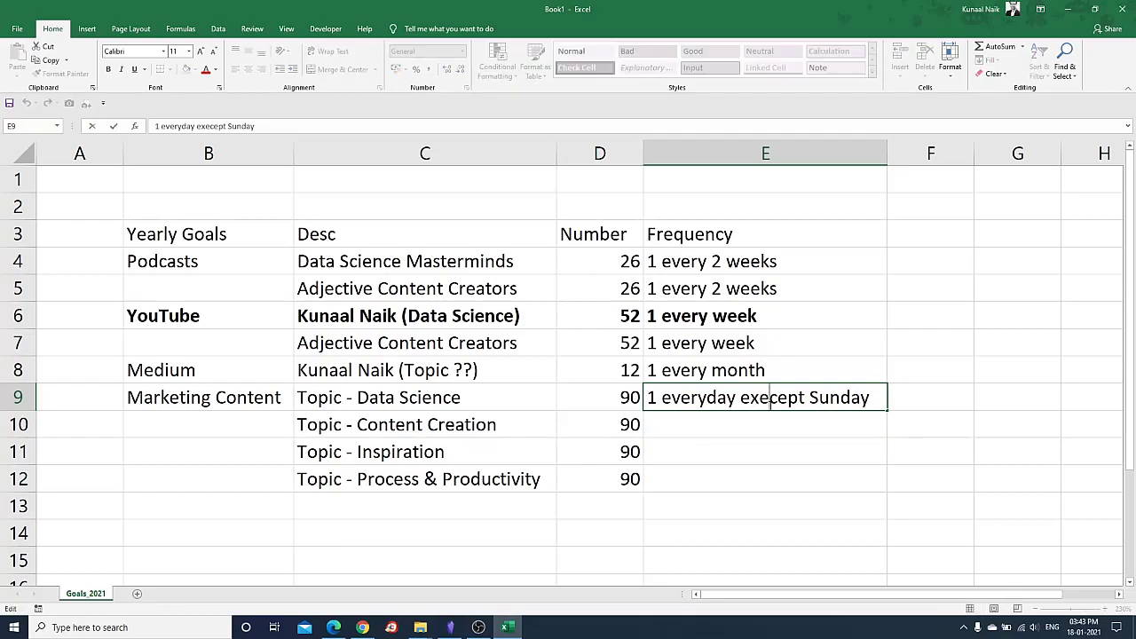
key("BackSpace")
key("Return")
left_click(769, 401)
key("shift+Down")
key("shift+Down")
key("shift+Down")
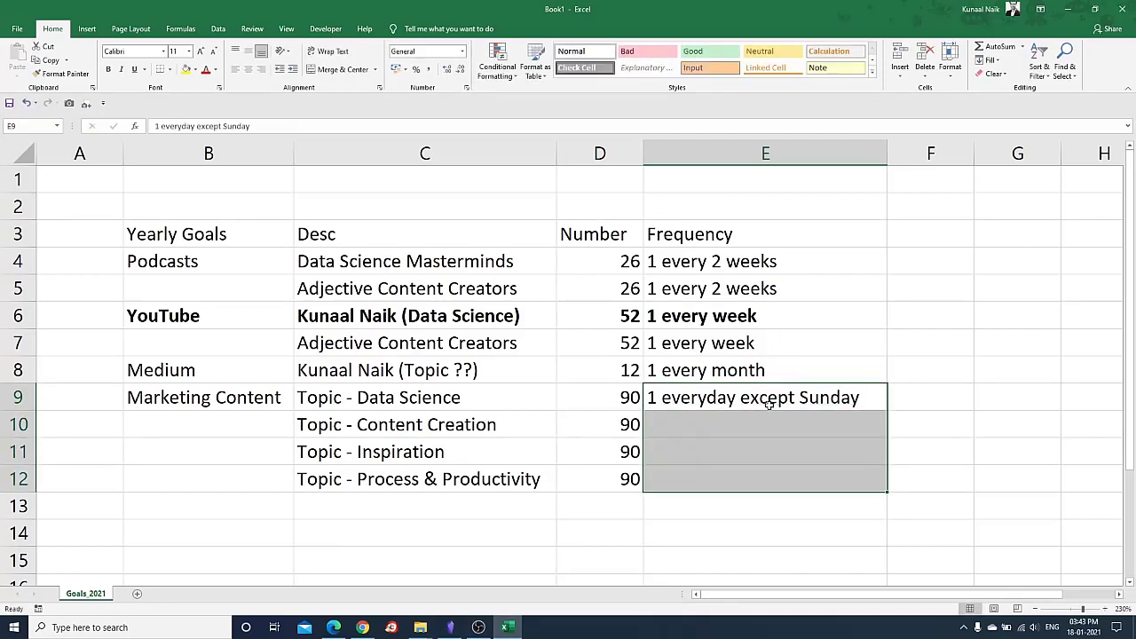
key("ctrl+d")
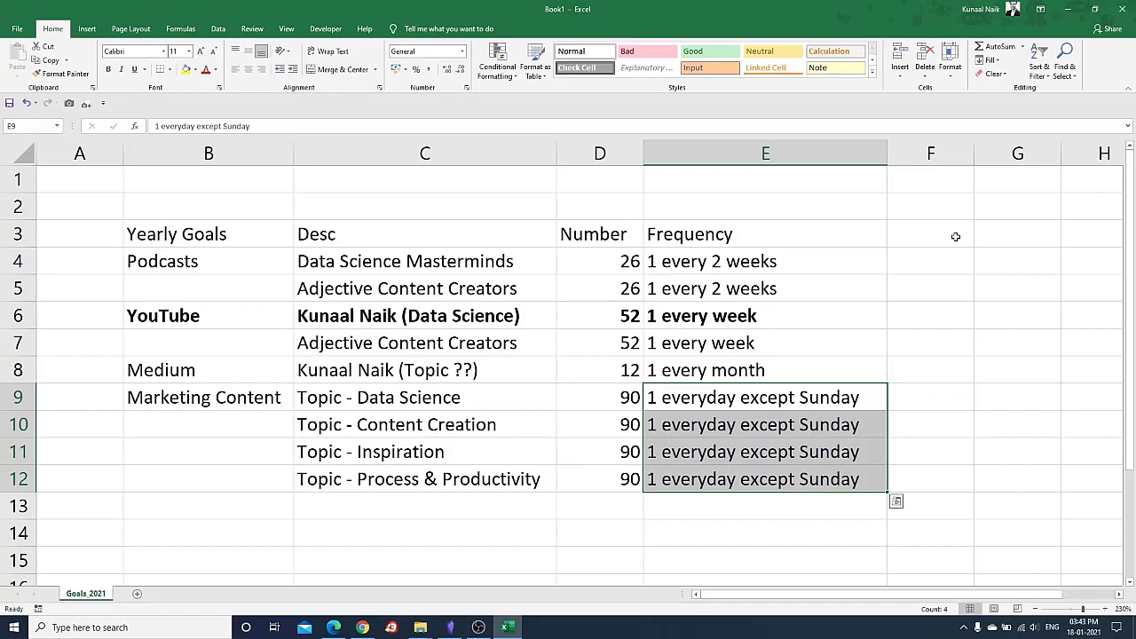
Add the column header "Notes" in F3, beside Frequency.
left_click(918, 231)
type("Nores")
key("BackSpace")
key("BackSpace")
key("BackSpace")
type("tes")
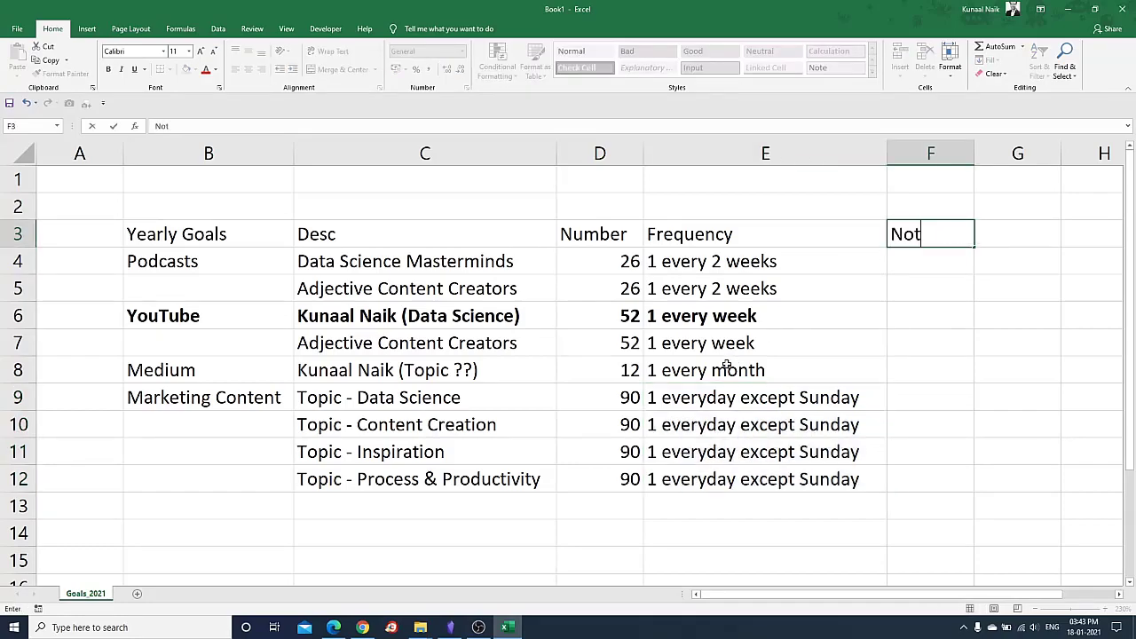
key("Return")
Enter the note "Rotate every 90 Days" in F9 for the Marketing Content goal.
key("Return")
key("Down")
key("Down")
key("Down")
key("Down")
key("Down")
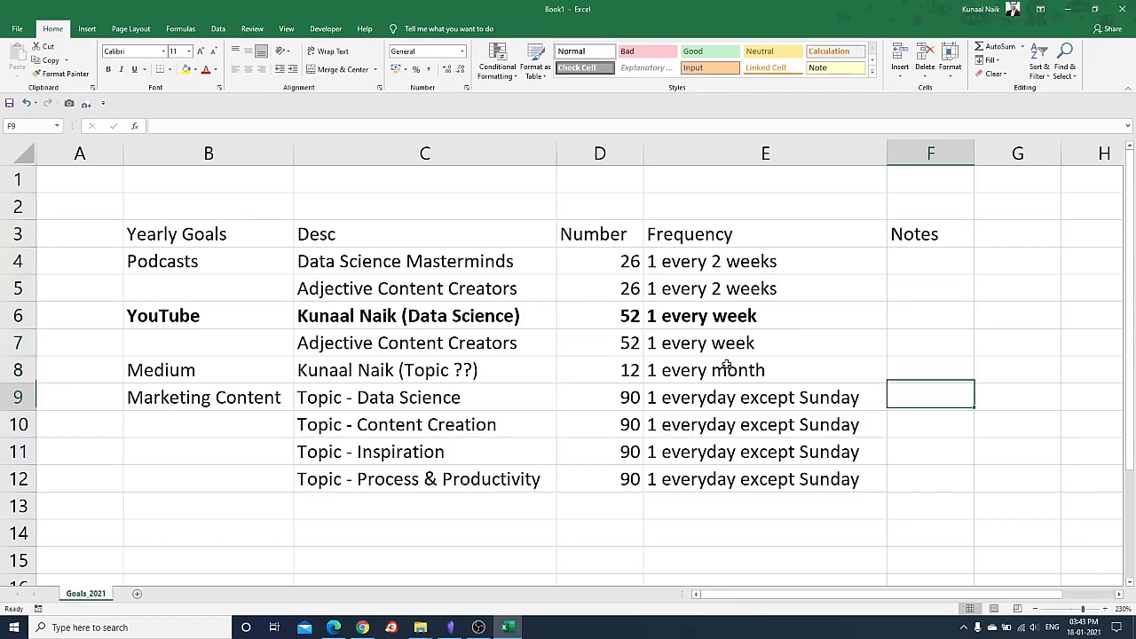
key("Up")
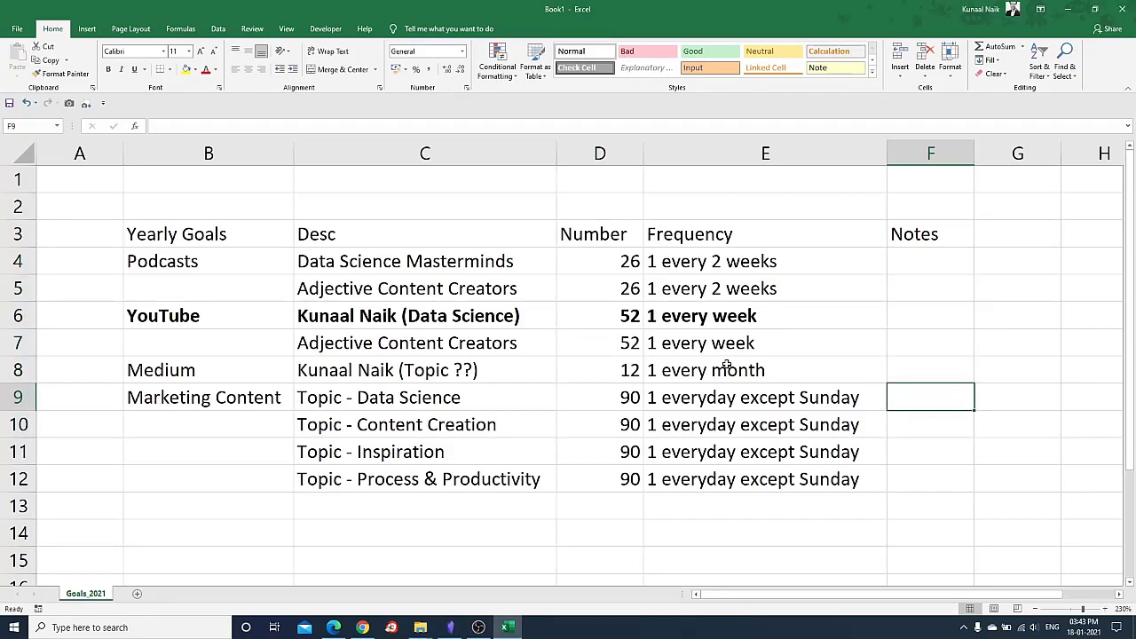
type("Roa")
key("BackSpace")
type("tate")
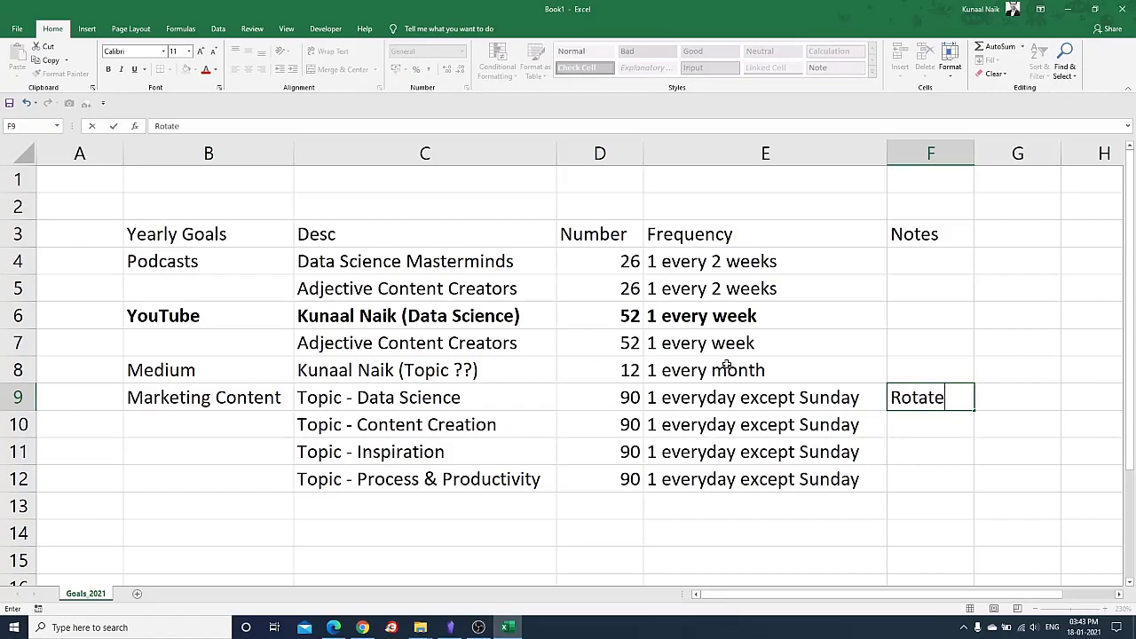
type(" every 90 Daya")
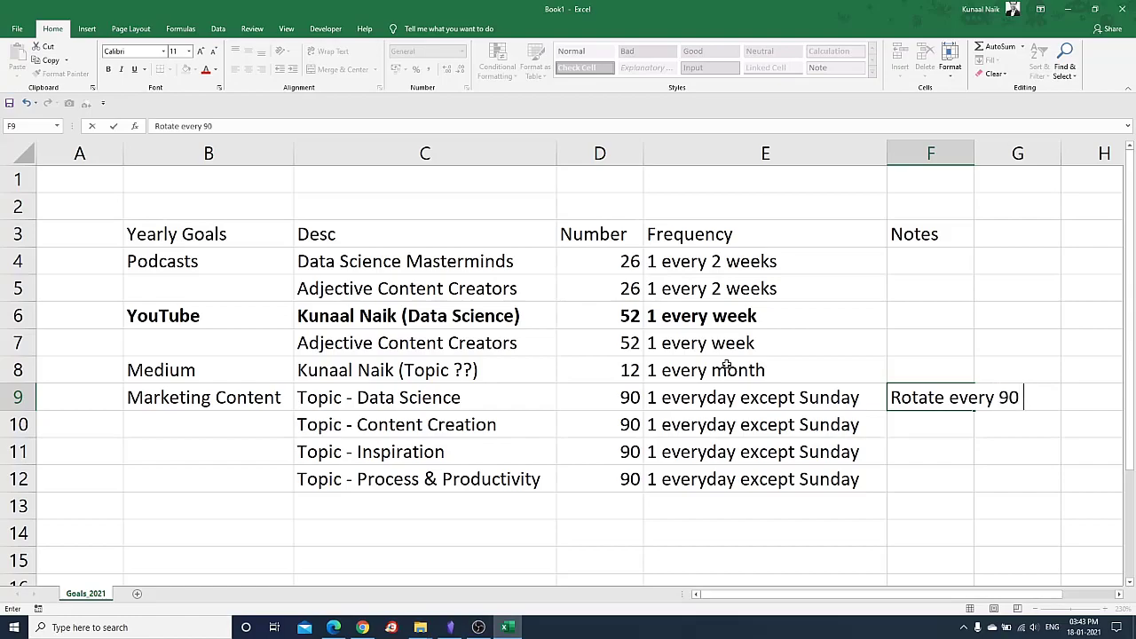
key("BackSpace")
key("BackSpace")
type("s")
key("Return")
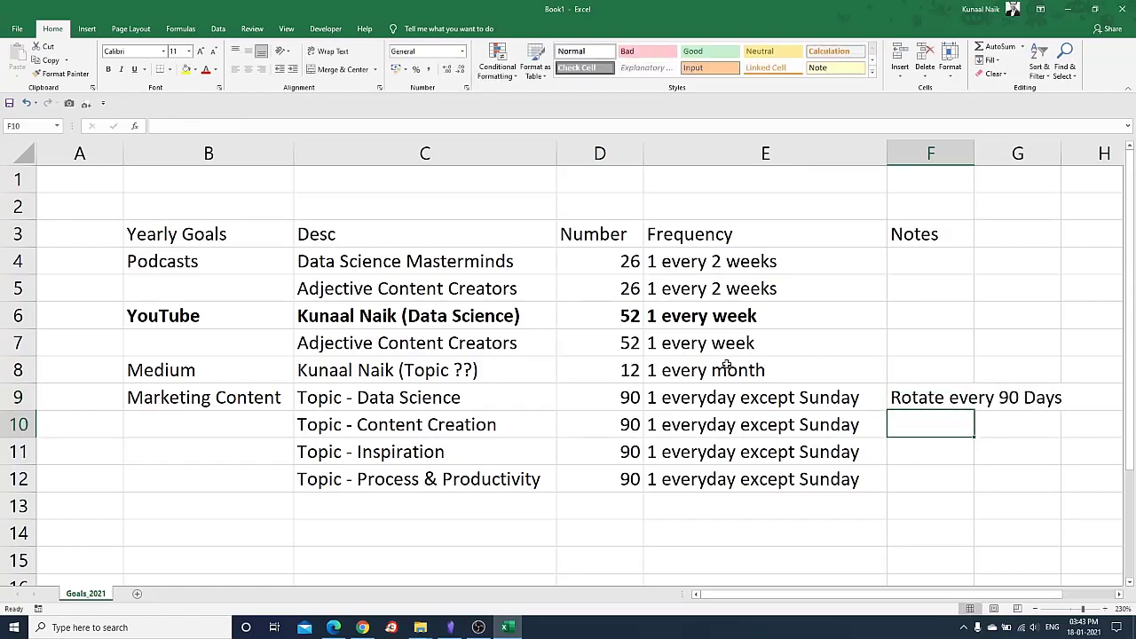
left_click_drag(253, 402, 772, 480)
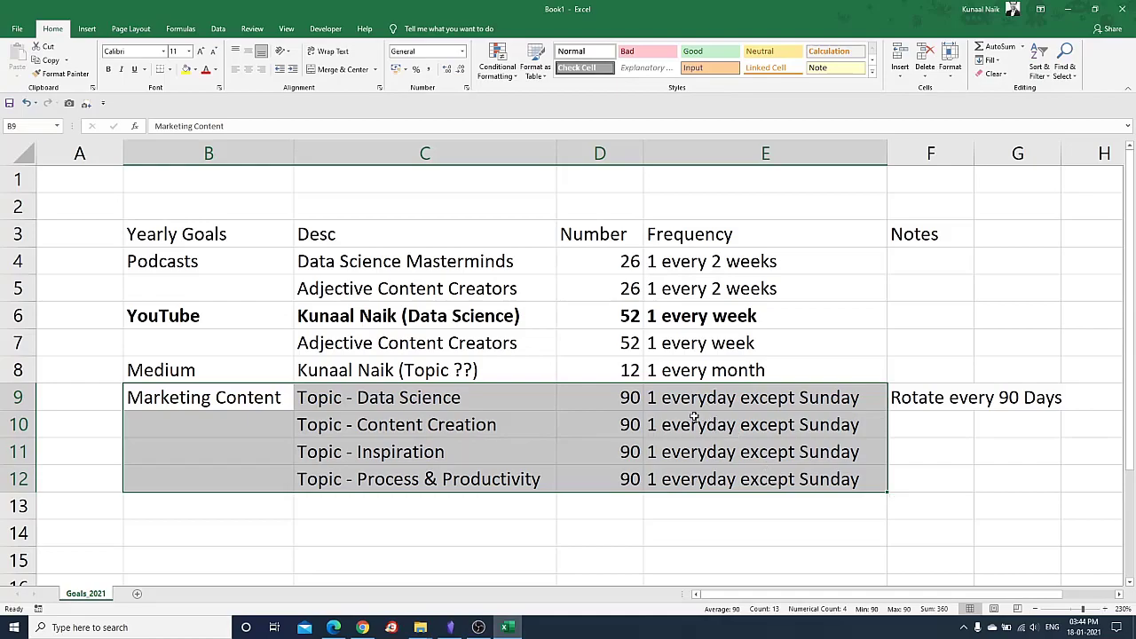
left_click(220, 296)
left_click_drag(206, 240, 908, 234)
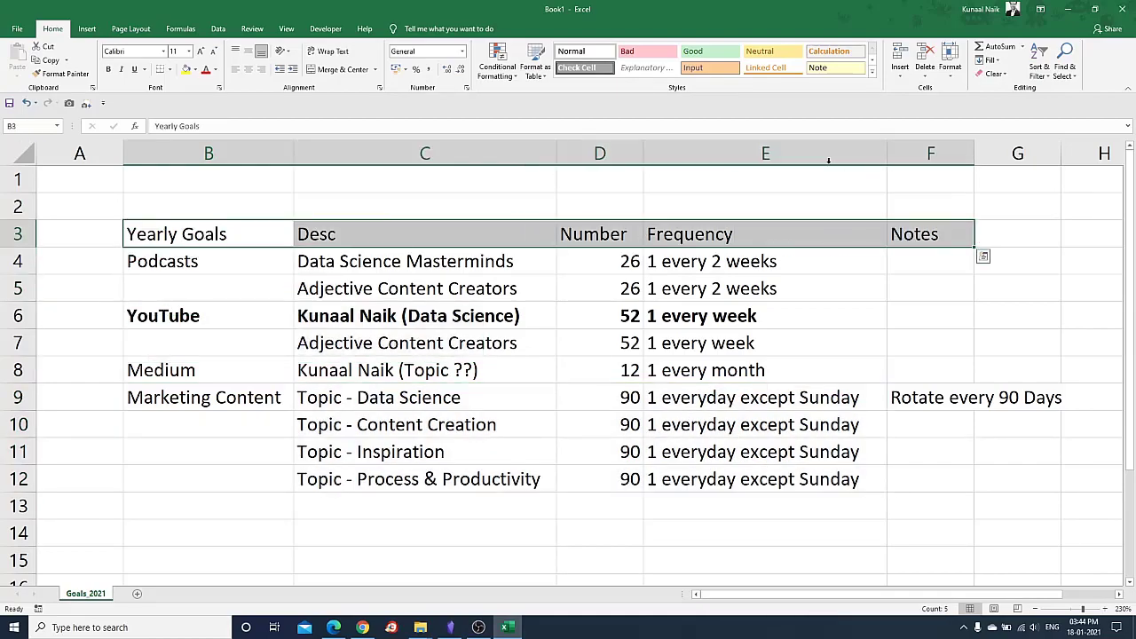
left_click(872, 73)
left_click(309, 180)
Merge and center B1:F1 above the table and enter the title "Goals 2021".
left_click_drag(269, 181, 961, 182)
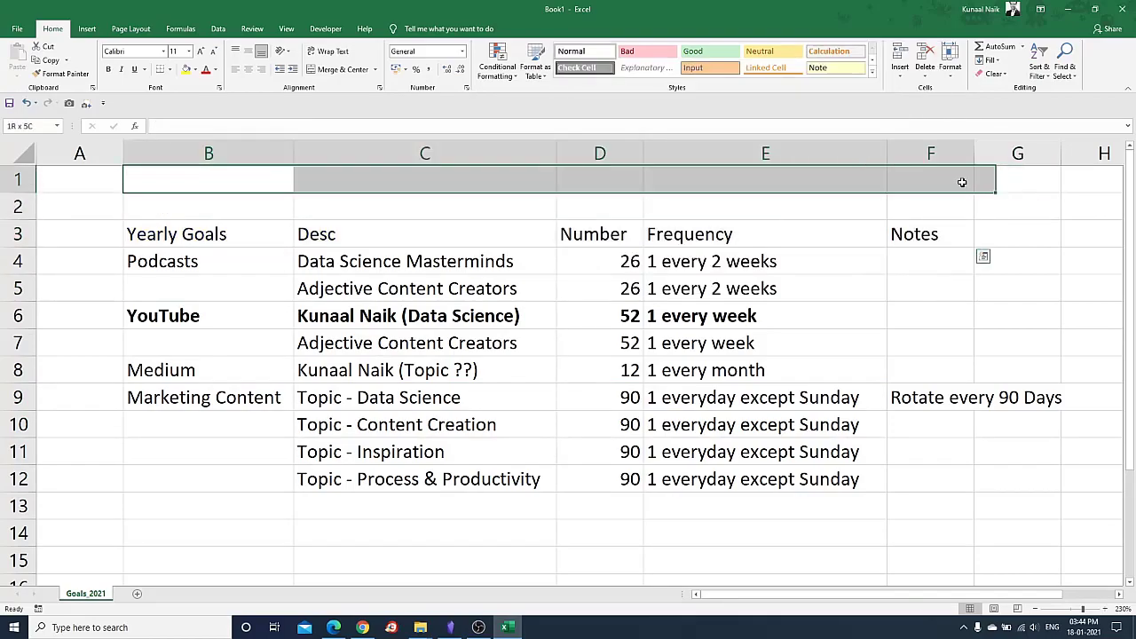
left_click(339, 69)
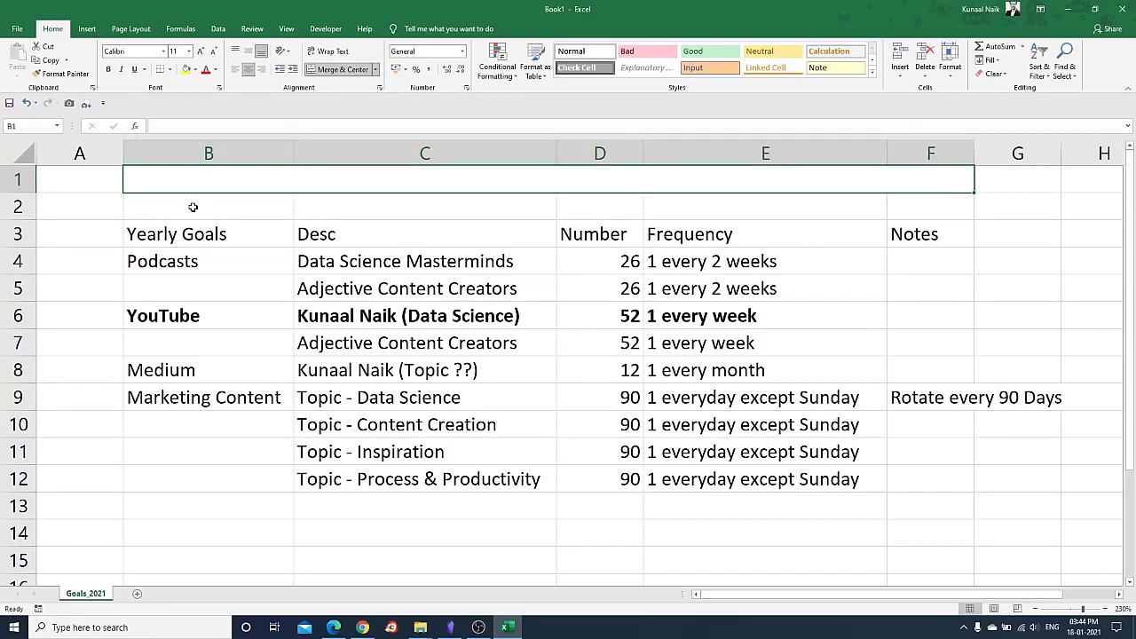
type("Goals")
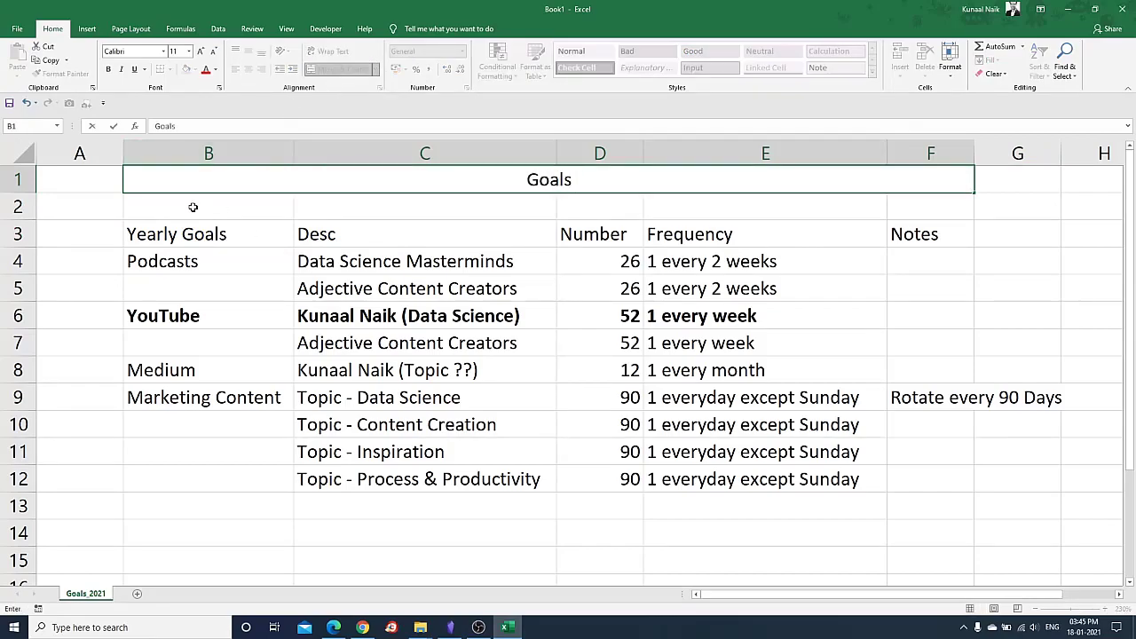
type(" 2020")
key("BackSpace")
type("1")
key("Return")
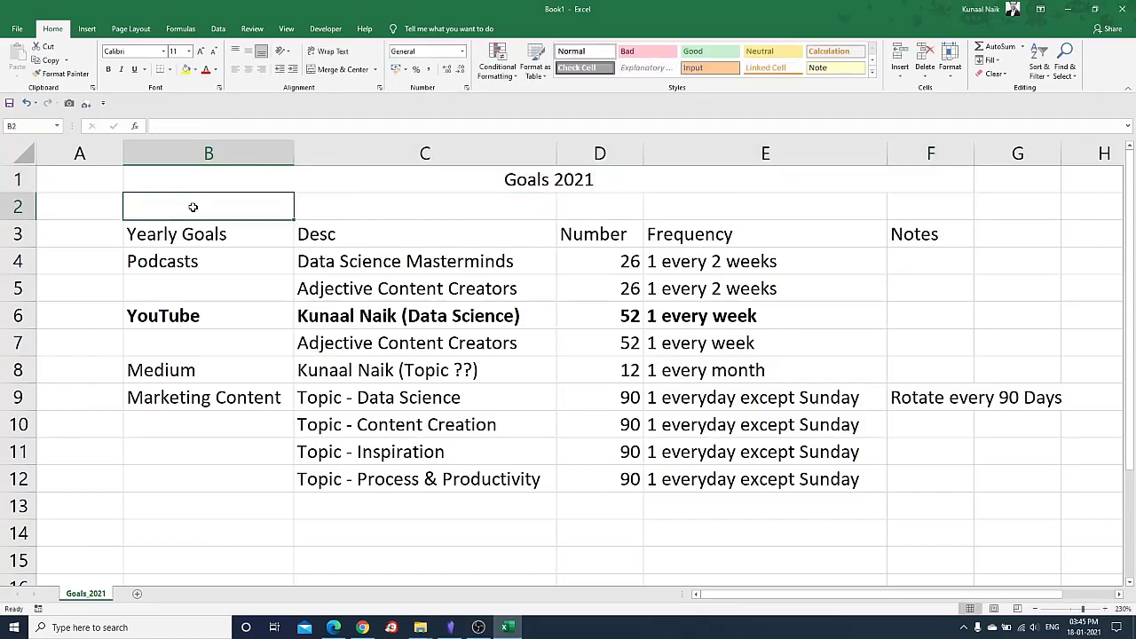
Apply the Heading 1 cell style to the merged "Goals 2021" title.
left_click(501, 175)
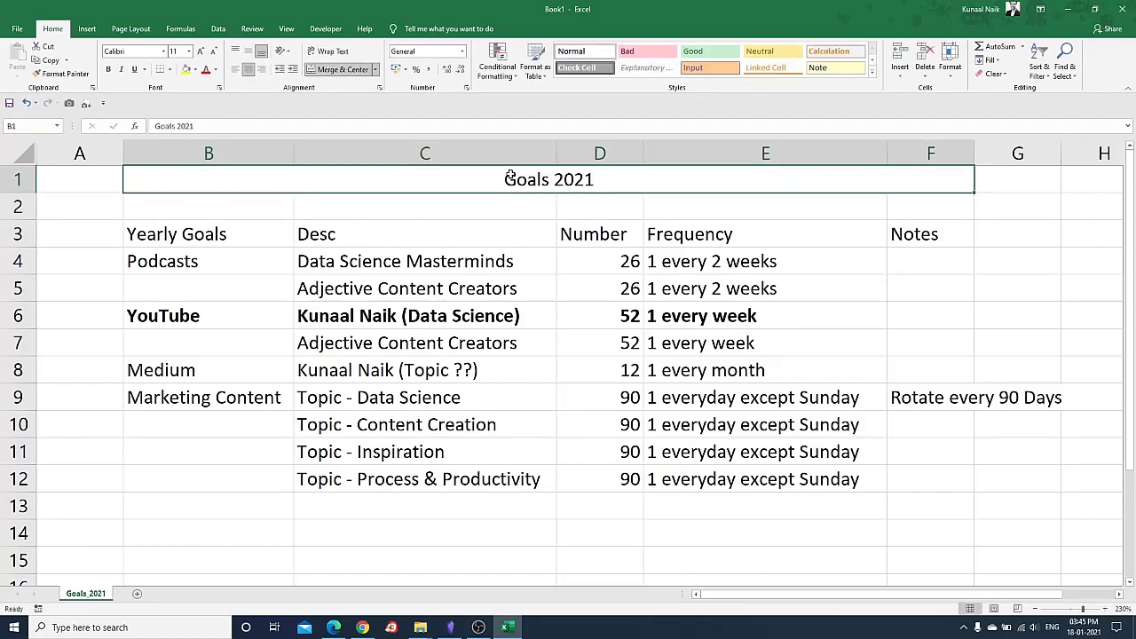
left_click(873, 73)
left_click(582, 139)
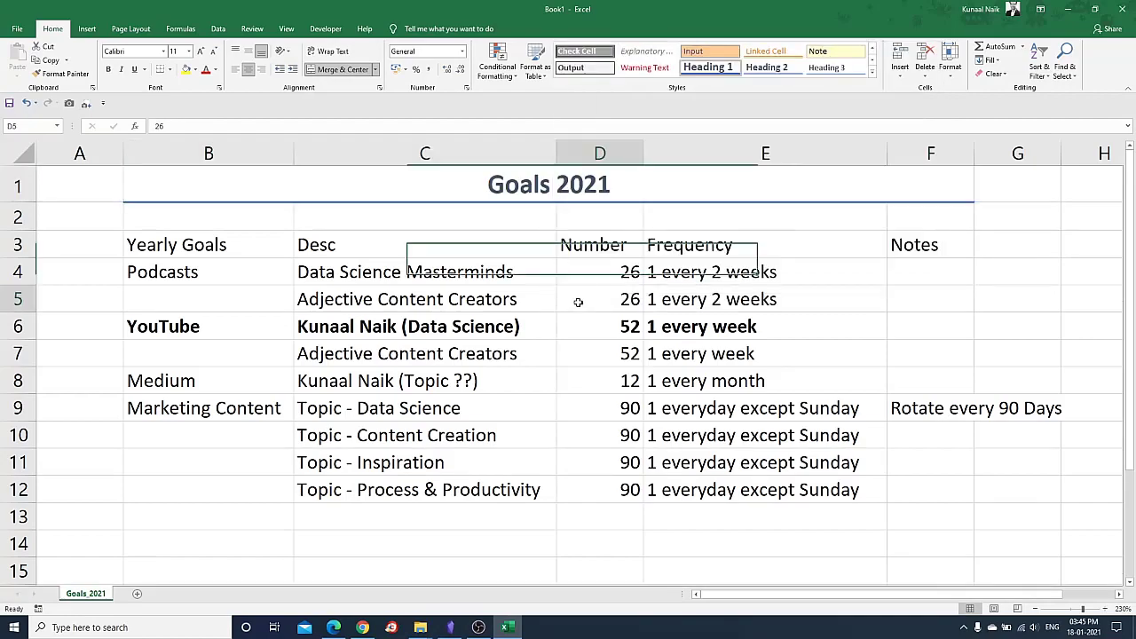
left_click(578, 300)
Apply the Heading 2 cell style to the column headers in B3:F3.
left_click_drag(216, 238, 900, 229)
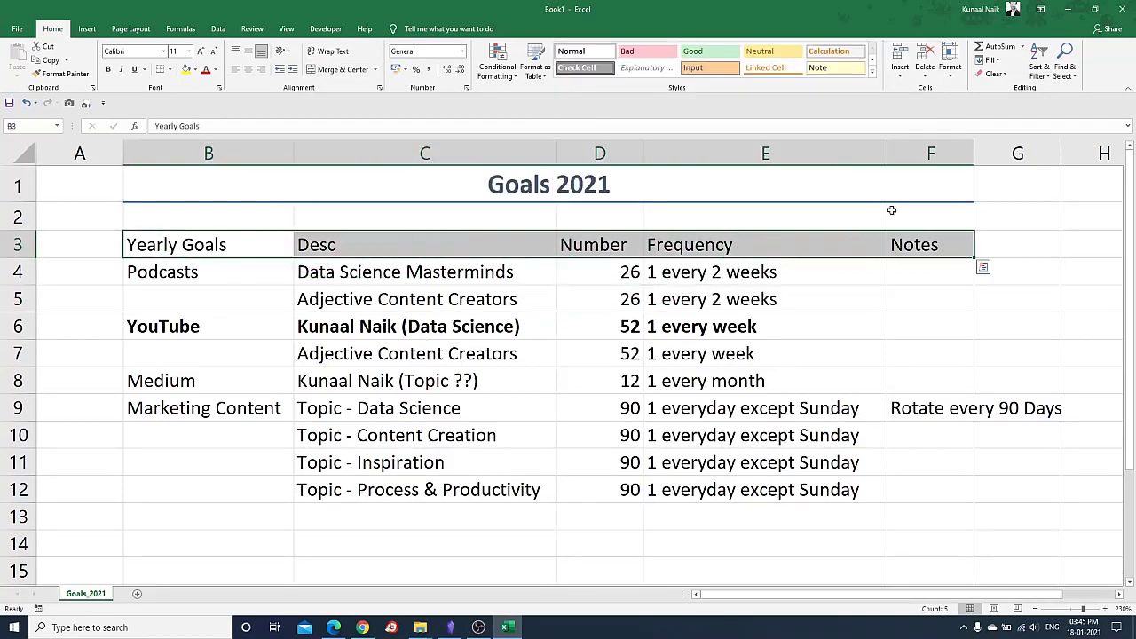
left_click(872, 62)
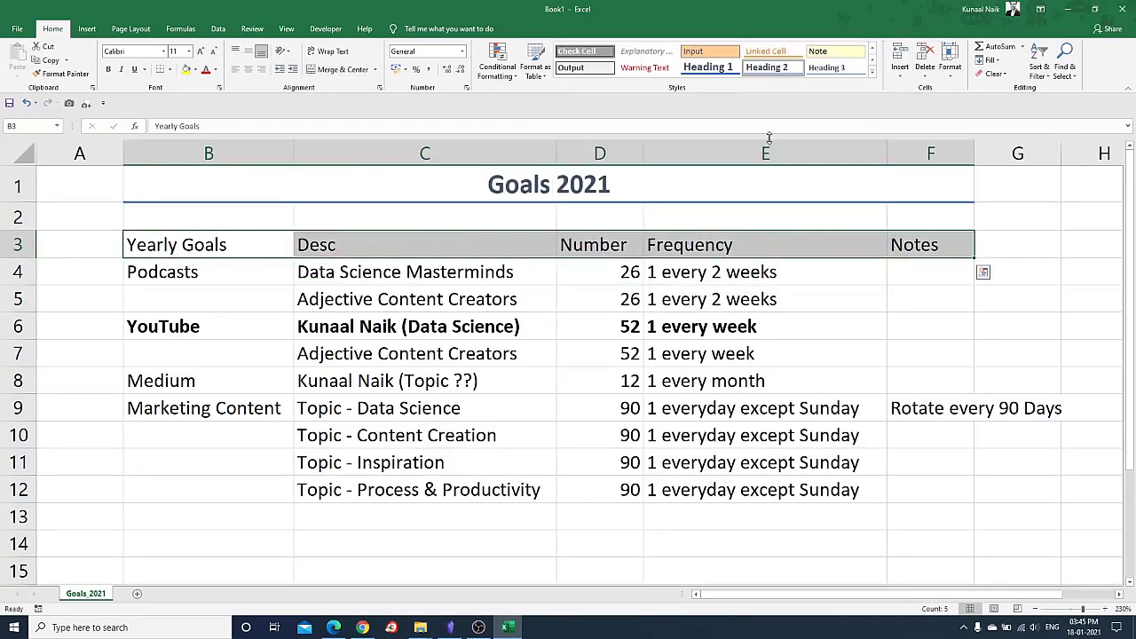
left_click(772, 67)
left_click(701, 326)
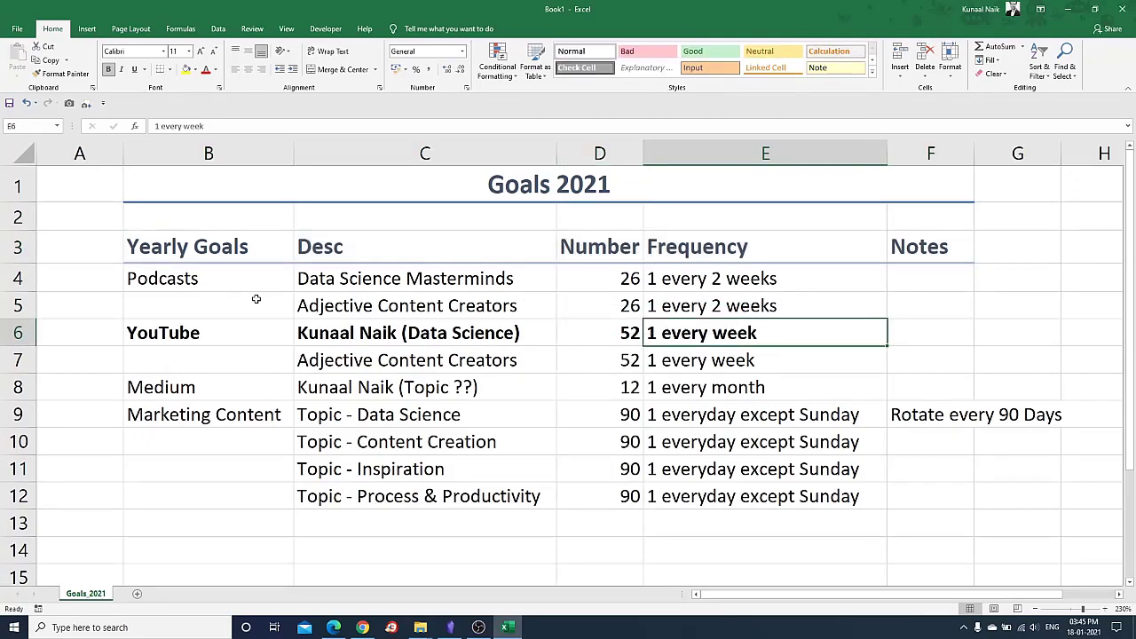
Hide the gridlines on the Goals_2021 sheet.
left_click(285, 29)
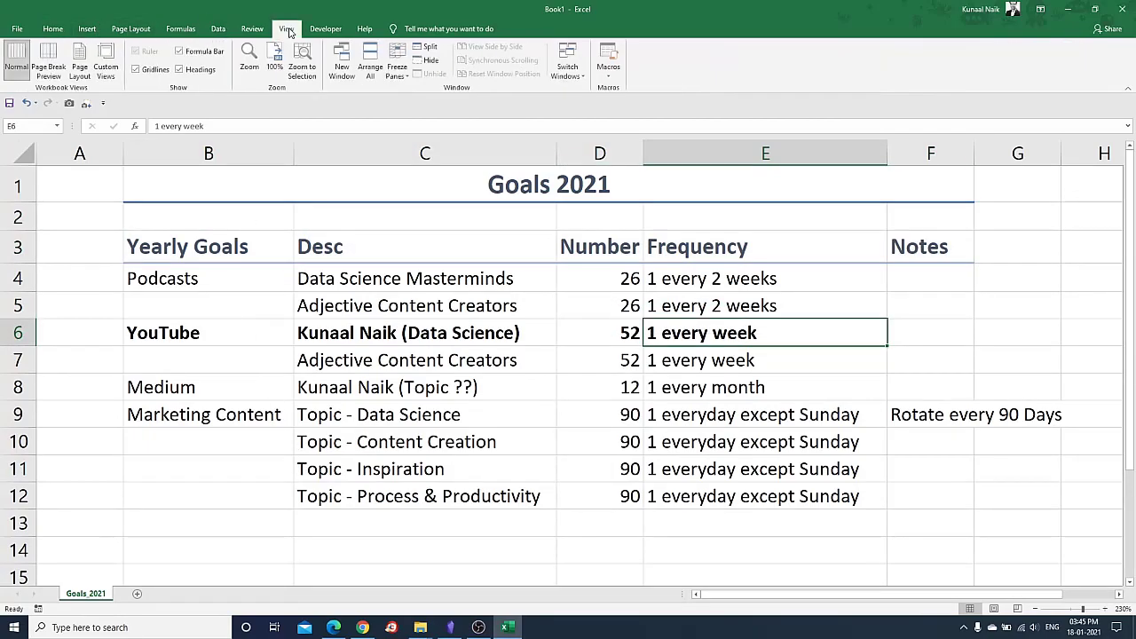
left_click(140, 71)
left_click(348, 383)
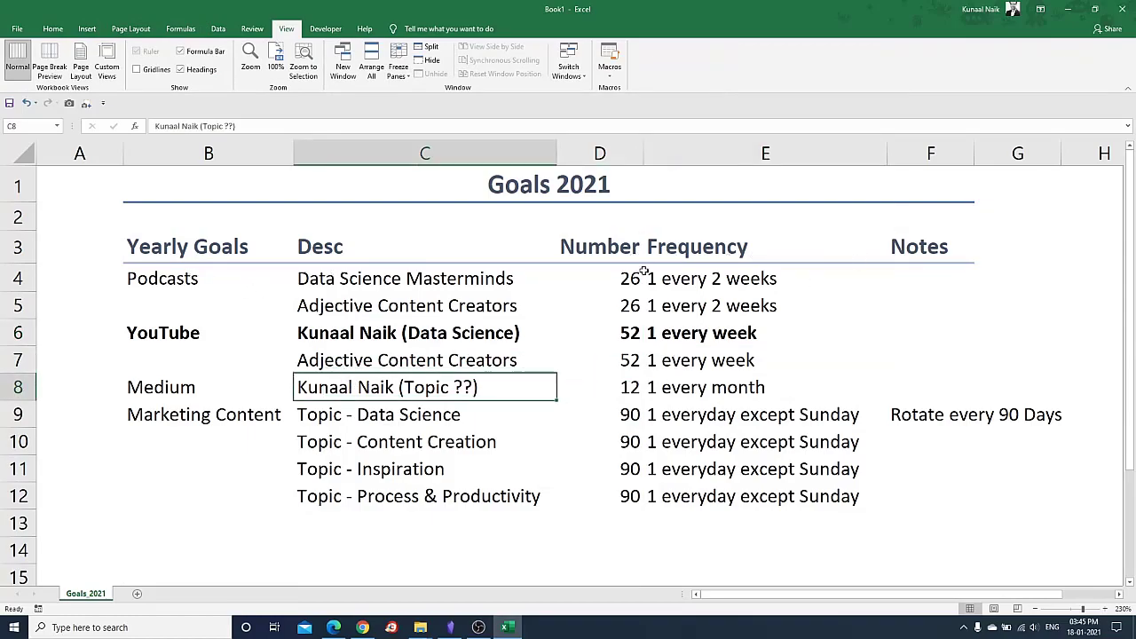
Center the Frequency entries in E4:E12 horizontally.
left_click_drag(621, 275, 615, 492)
left_click_drag(701, 282, 725, 489)
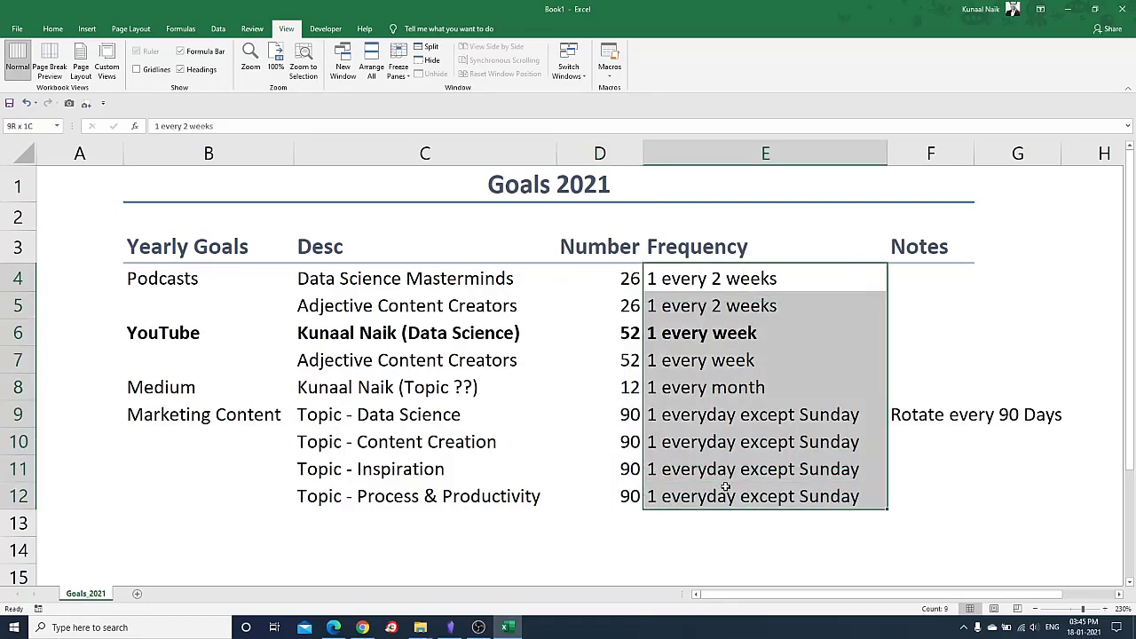
left_click(53, 28)
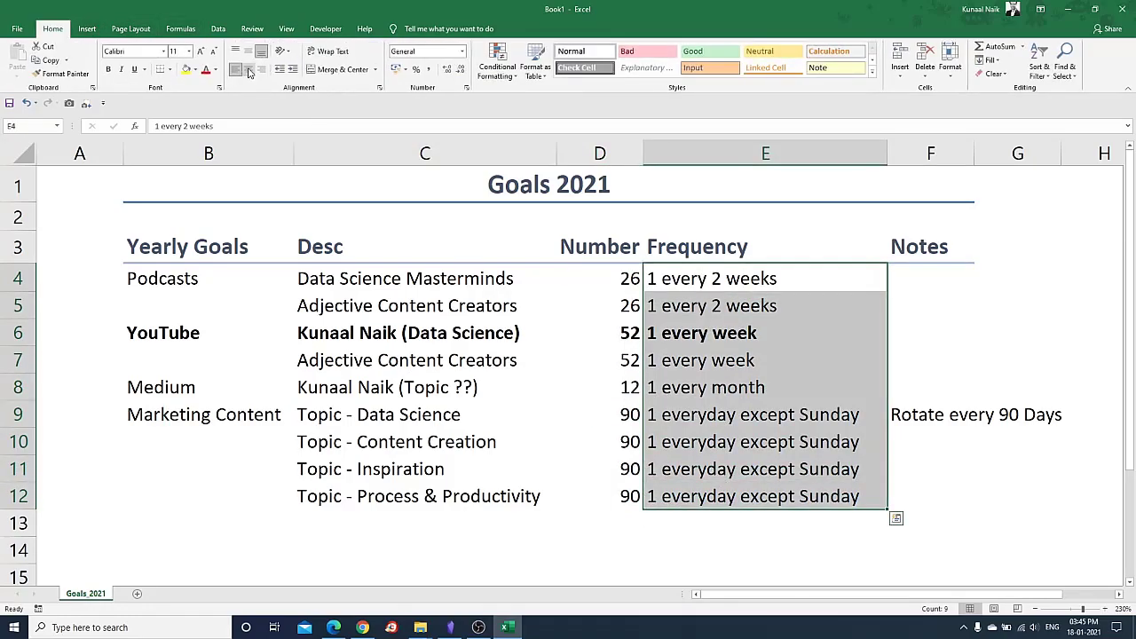
left_click(249, 69)
Try centering the Notes cells F4:F12, and set them back to left alignment.
left_click_drag(946, 266, 943, 496)
left_click(250, 69)
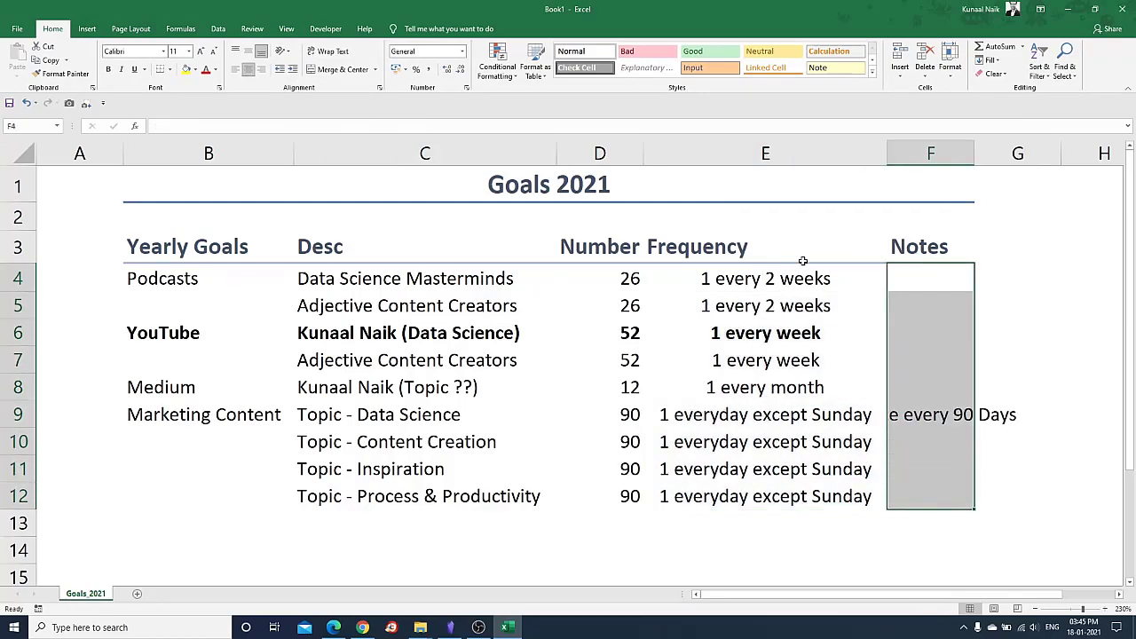
left_click(235, 69)
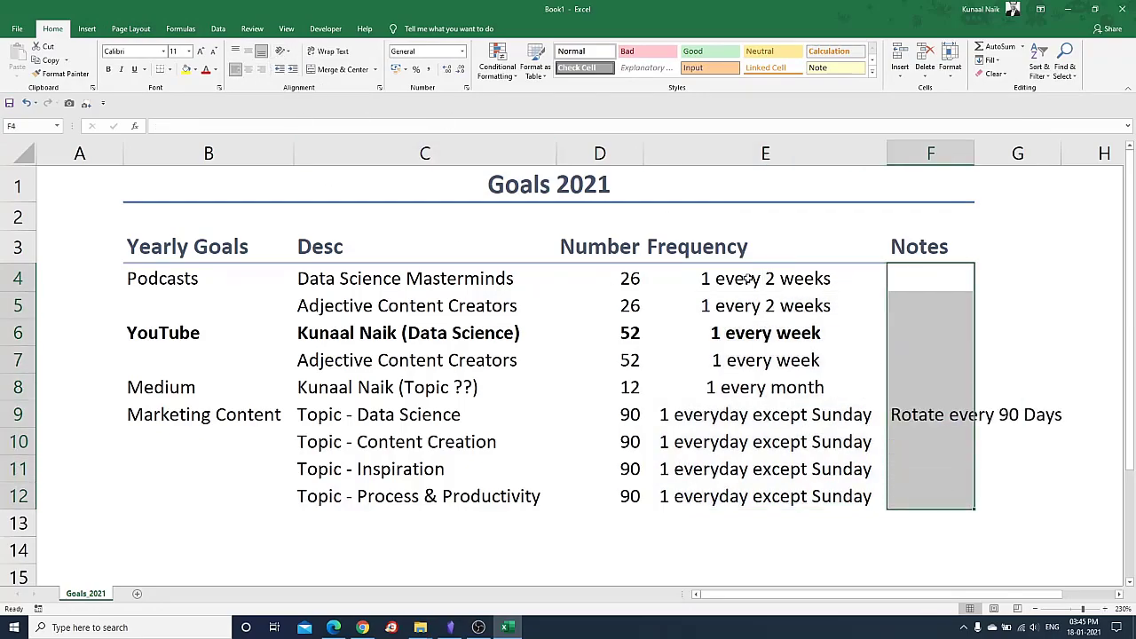
left_click(908, 353)
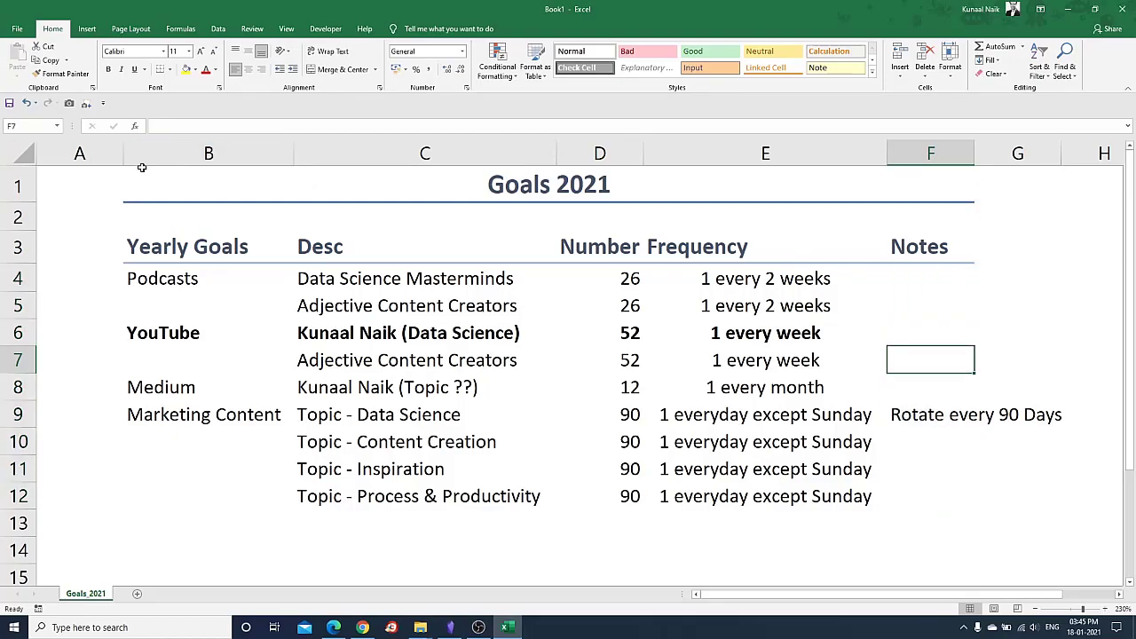
Narrow the empty column A and fit column F to the width of its note text.
left_click_drag(123, 158, 65, 158)
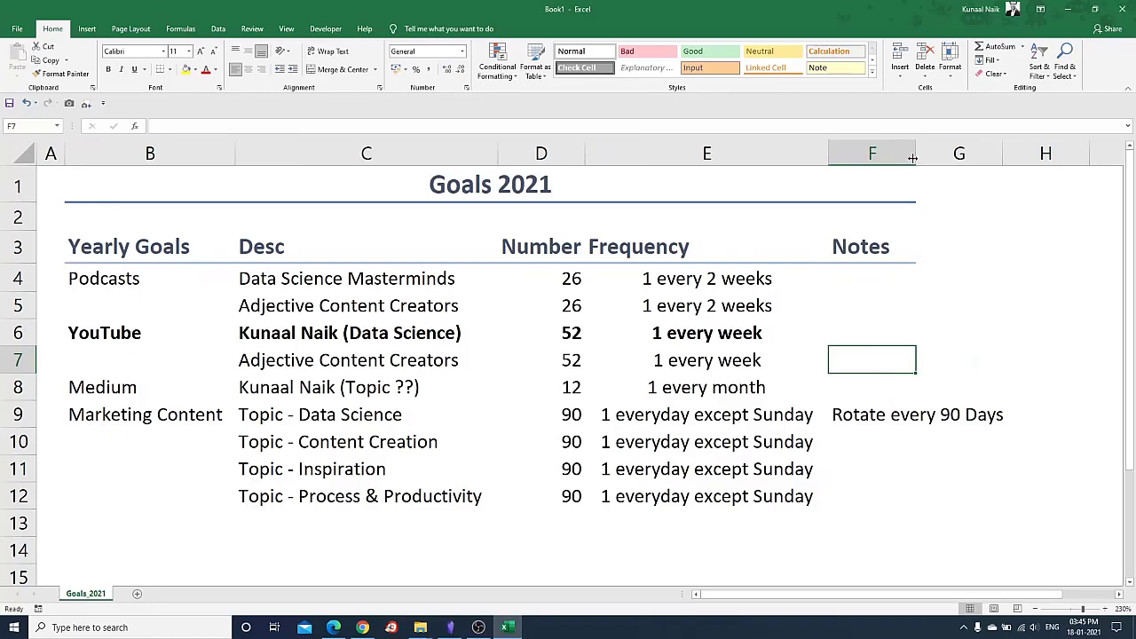
double_click(915, 156)
left_click(839, 382)
Center the header labels in B3:F3 within their columns.
left_click_drag(839, 245, 160, 234)
left_click(248, 70)
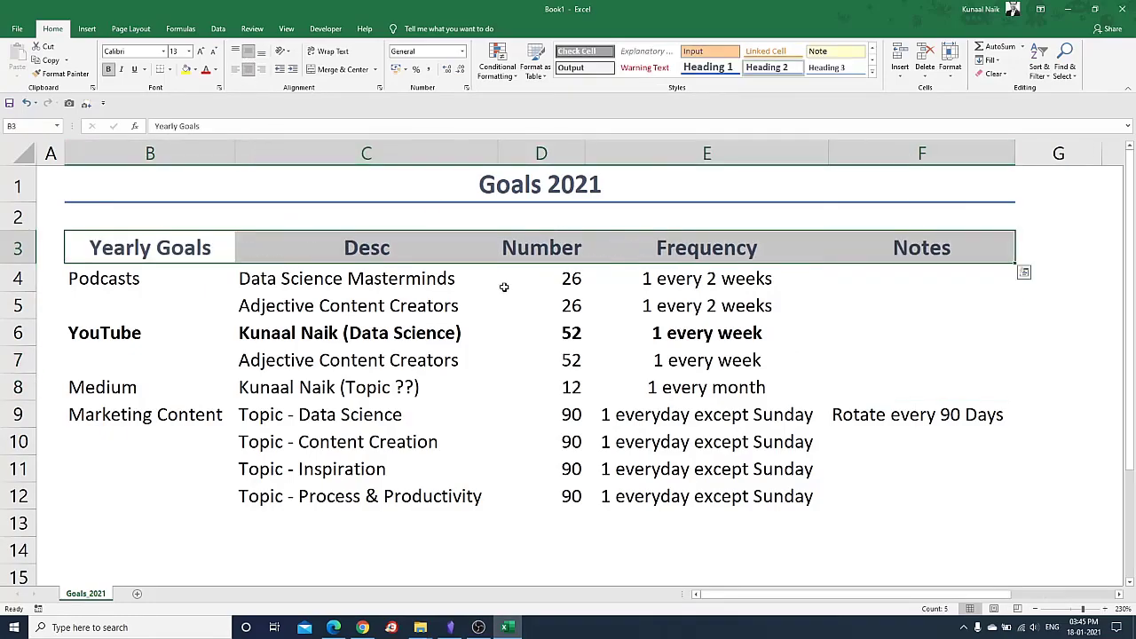
left_click(555, 393)
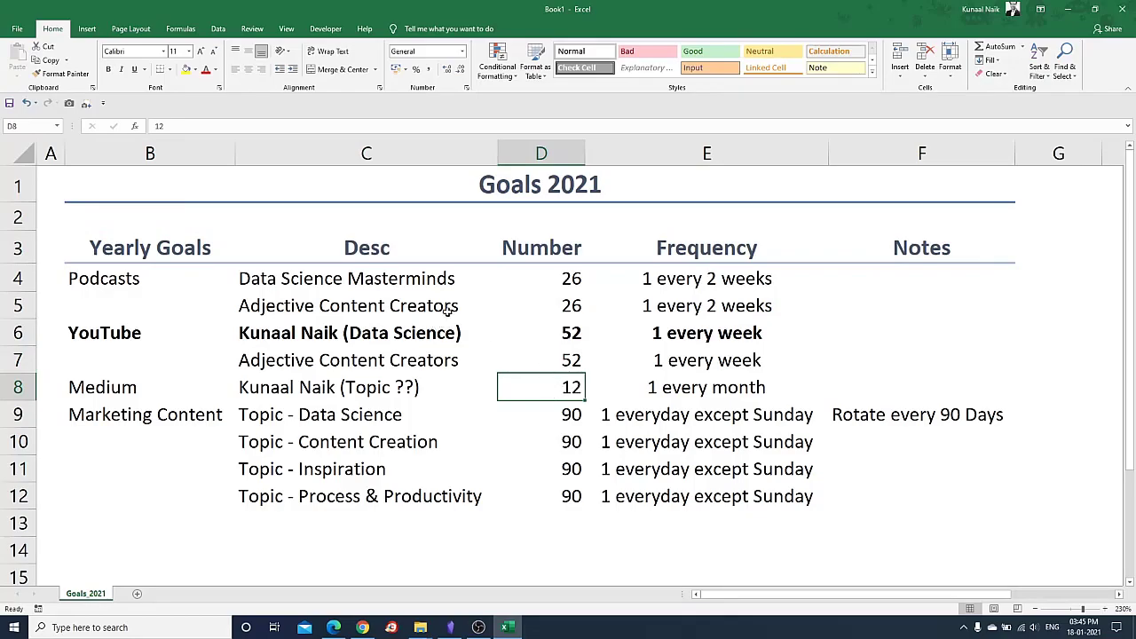
Try centering the Desc entries in C4:C12, and remove the centering again.
left_click_drag(302, 280, 293, 497)
left_click(247, 69)
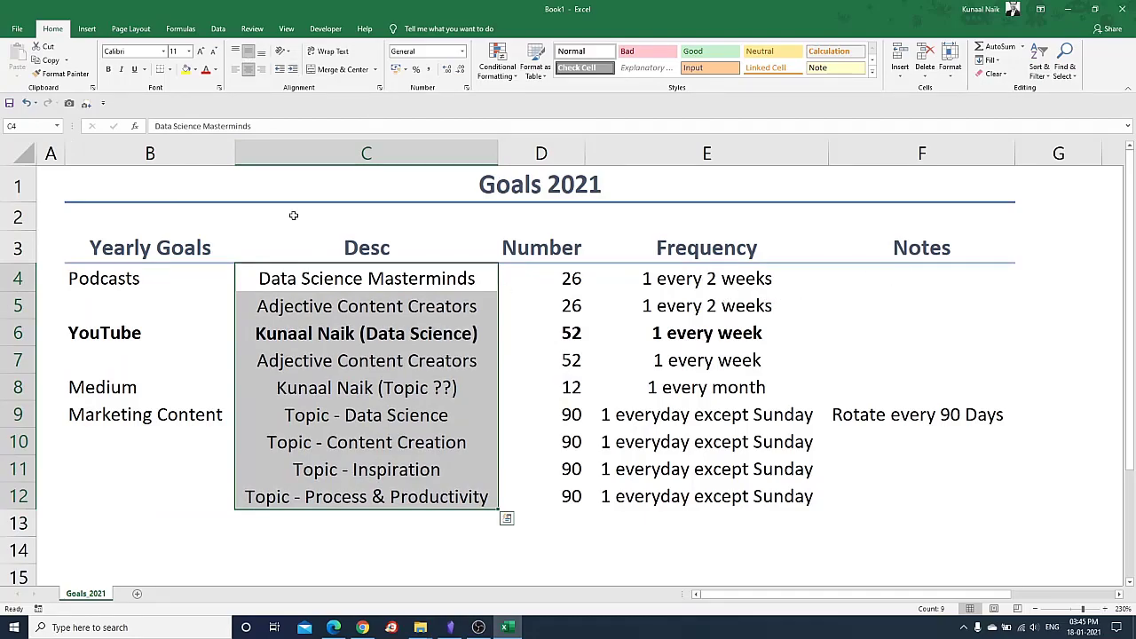
left_click(247, 70)
left_click(701, 387)
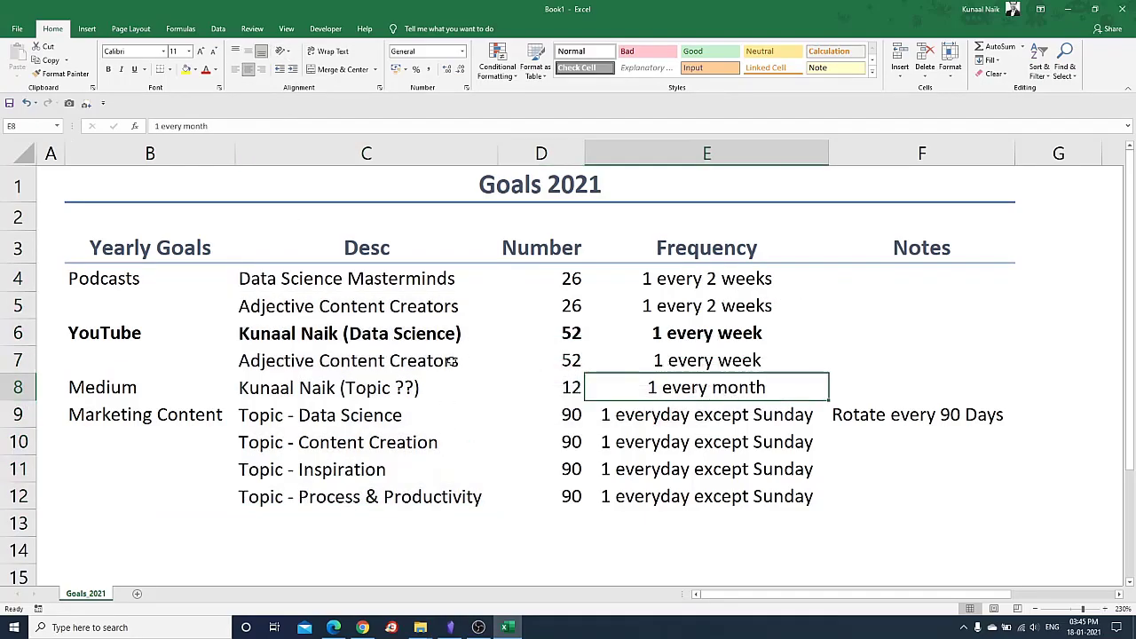
left_click(801, 435)
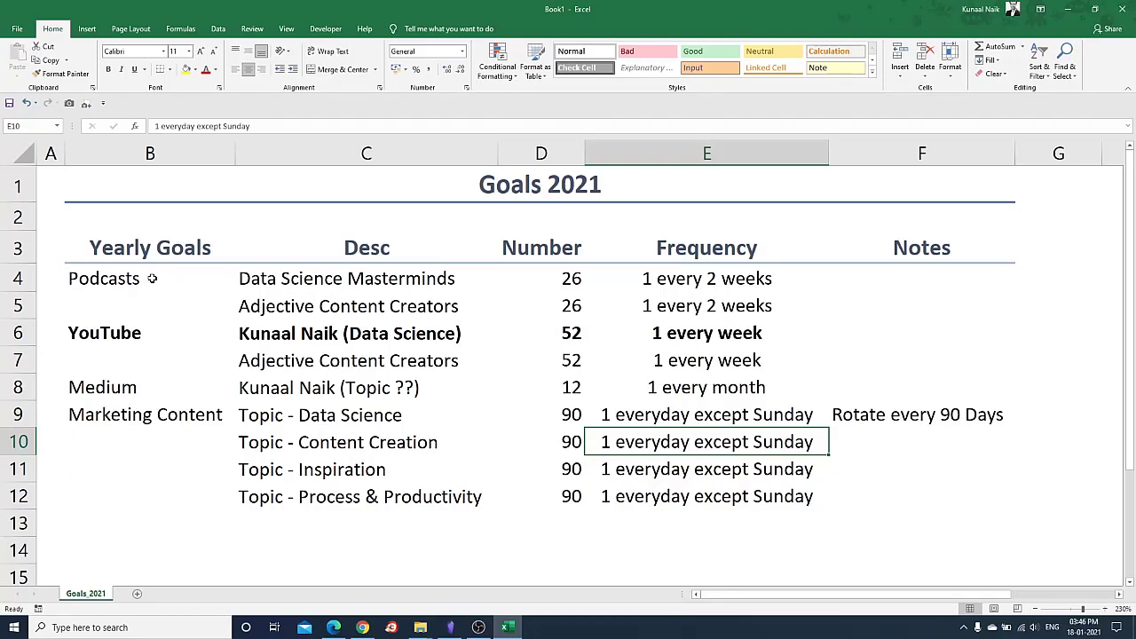
key("ctrl+s")
left_click(626, 381)
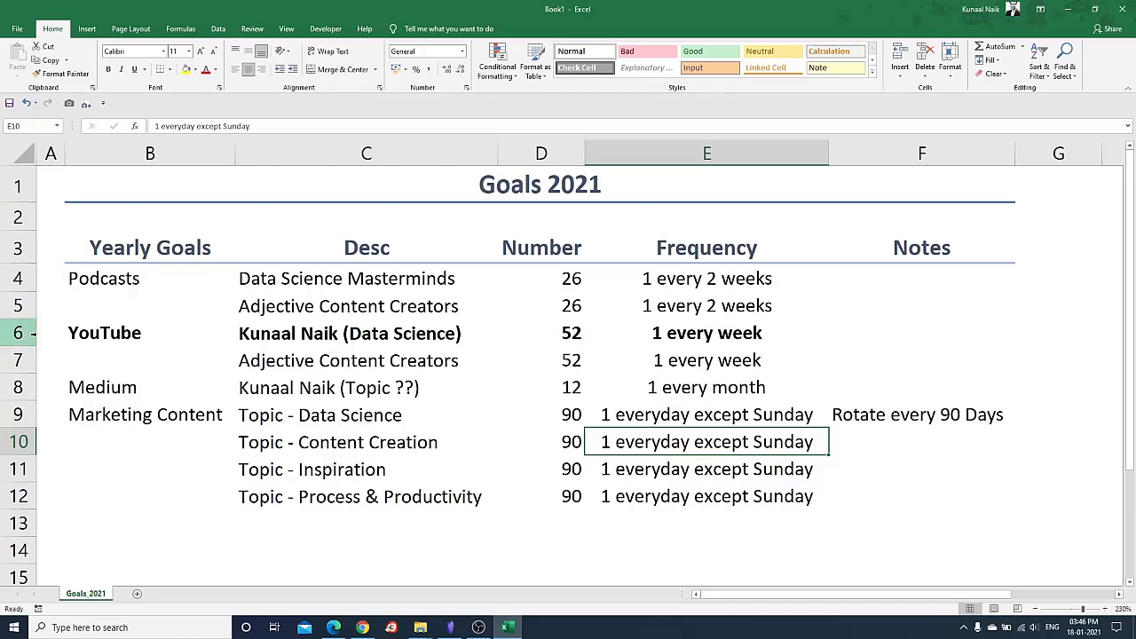
Add the column header "Quarterly" in G3 and fit column G to its width.
left_click(1039, 252)
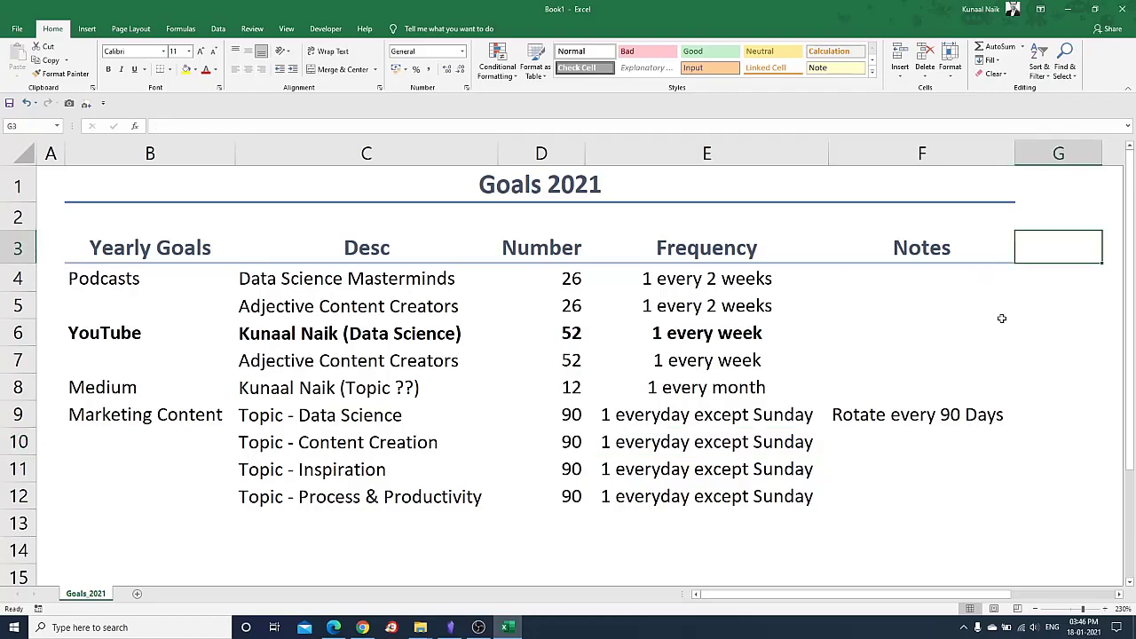
type("Quarterly")
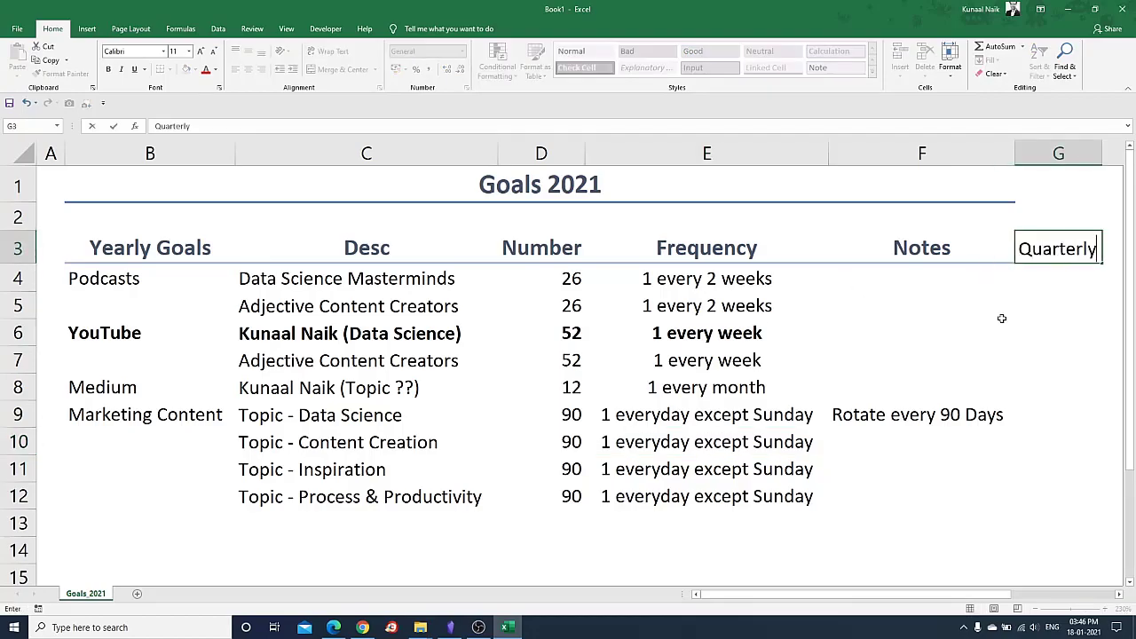
key("Return")
double_click(1102, 155)
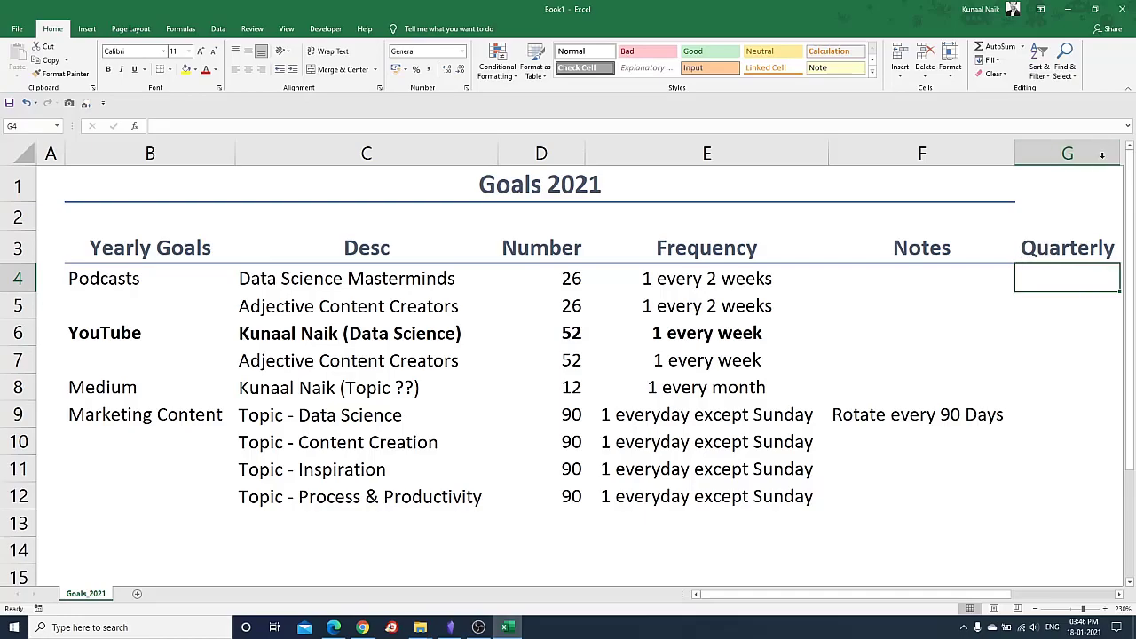
Copy the Notes header's formatting from F3 onto the Quarterly header in G3 with Format Painter.
left_click(1034, 609)
left_click(1034, 608)
left_click(1034, 609)
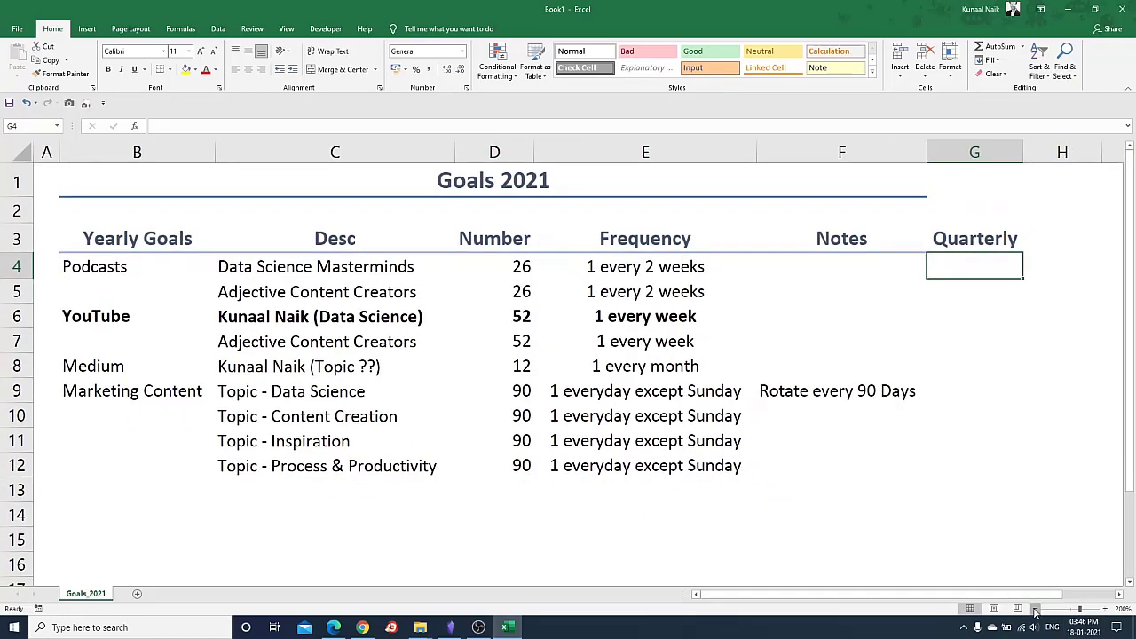
left_click(1034, 609)
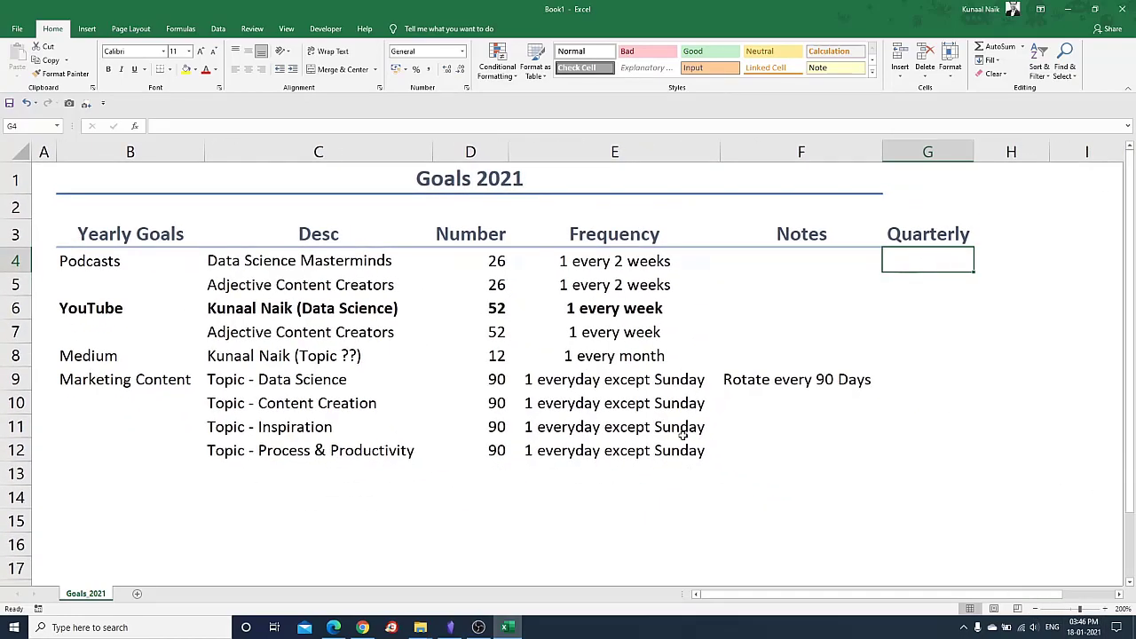
left_click(495, 260)
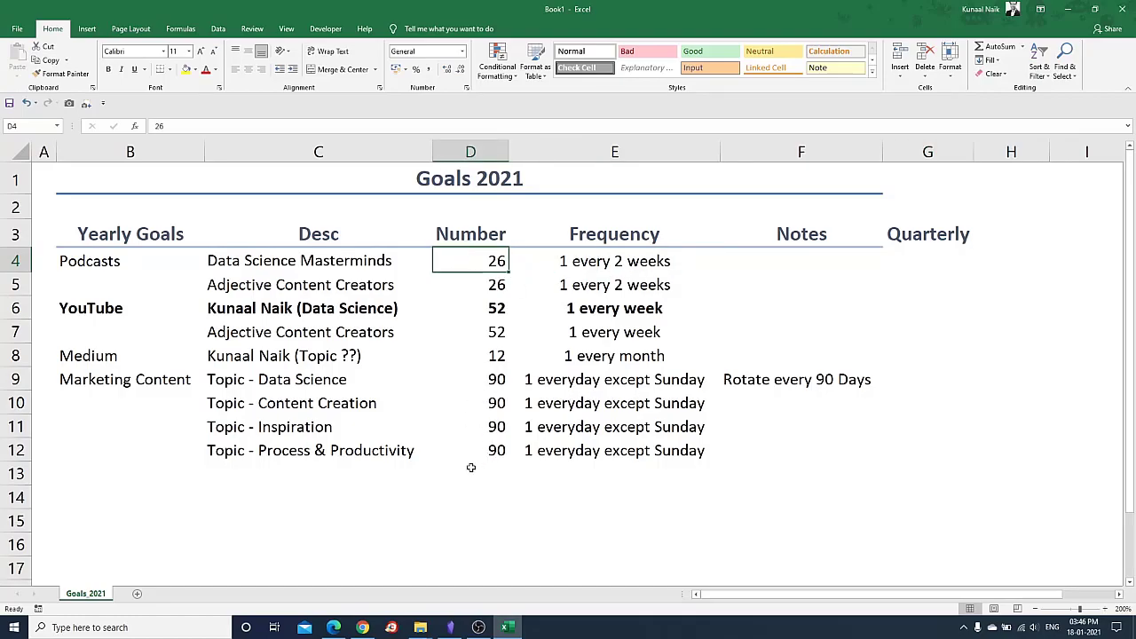
left_click(932, 264)
left_click(854, 236)
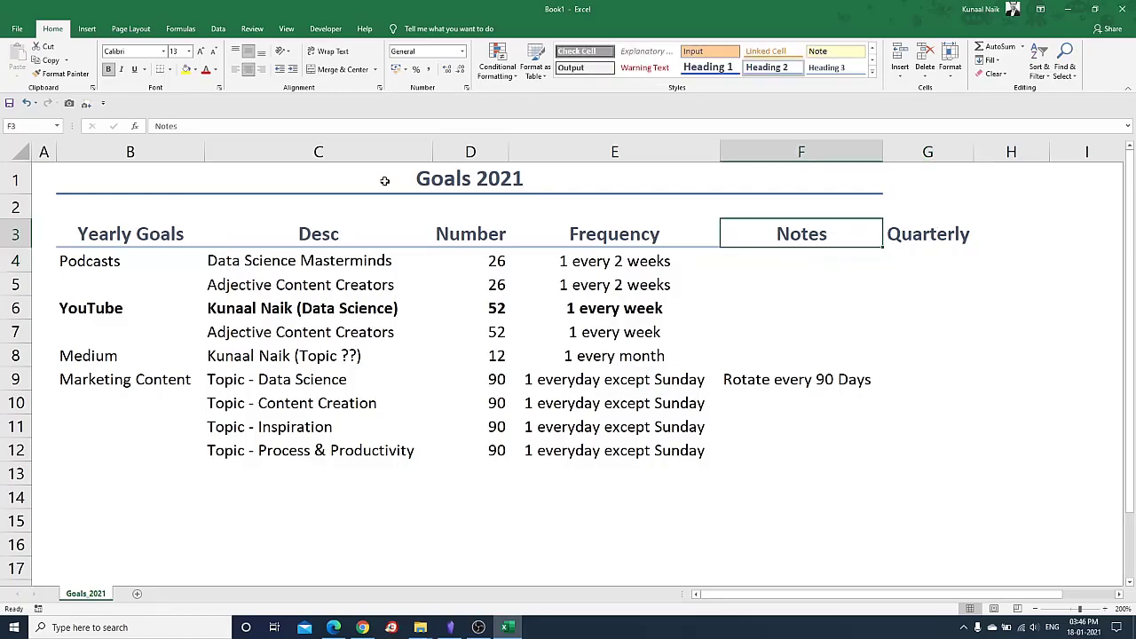
left_click(60, 73)
left_click(935, 235)
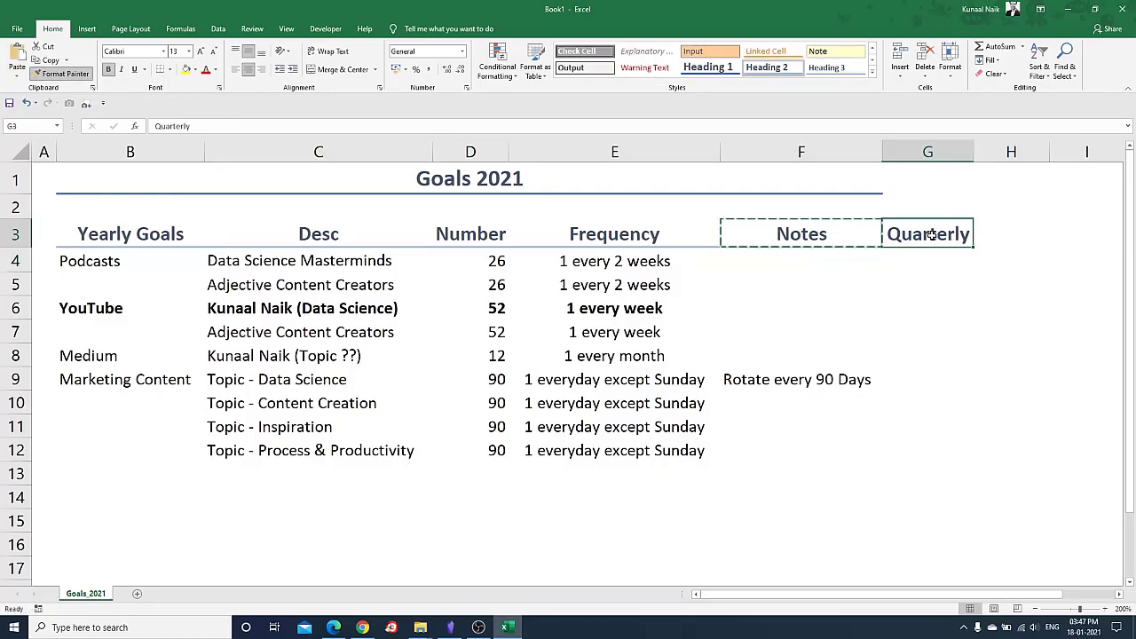
Extend the merged and centered "Goals 2021" title across B1:G1.
left_click_drag(832, 175, 923, 178)
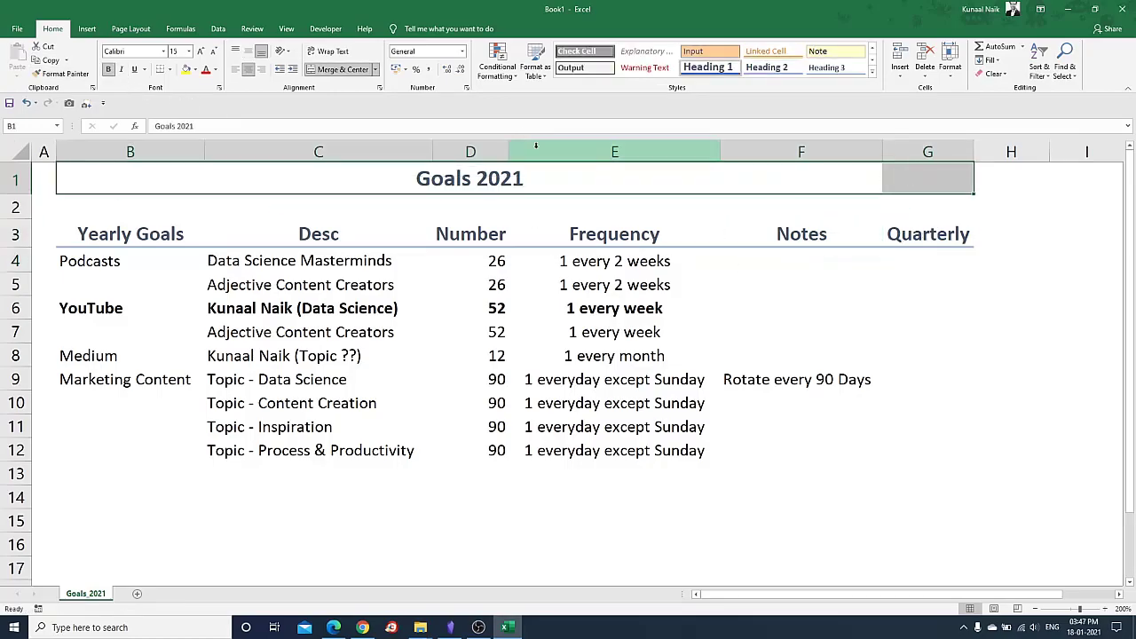
left_click(324, 70)
left_click(803, 340)
Enter the formula =D4/4 in G4 to calculate the quarterly target for the first podcast goal.
left_click(914, 258)
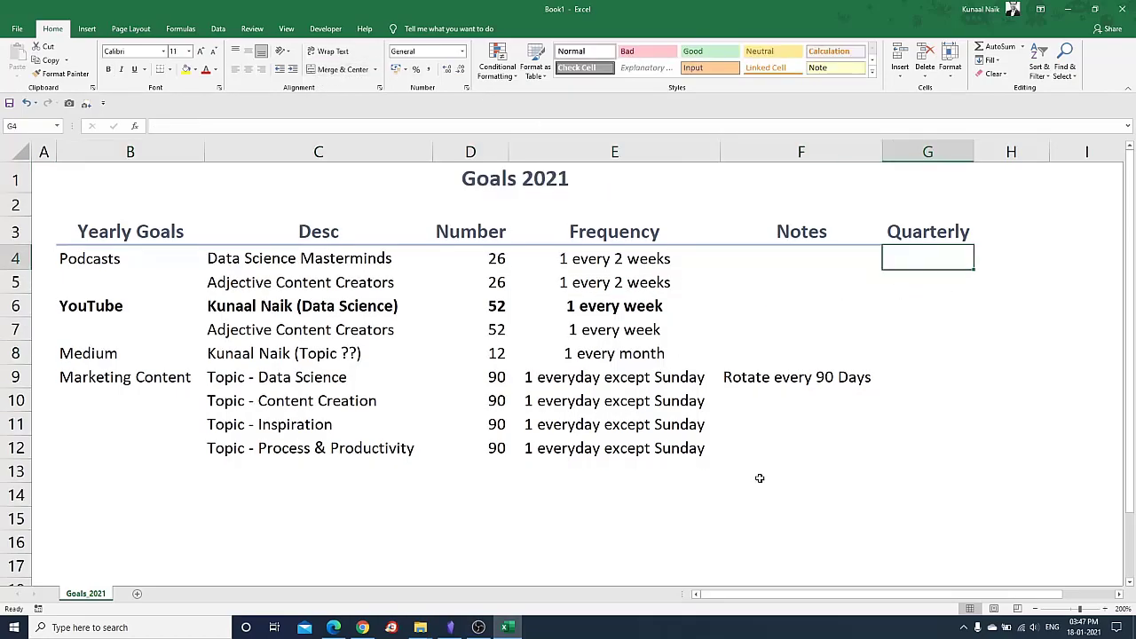
type("=")
key("Left")
key("Left")
key("Left")
key("Left")
key("Right")
type("/4")
key("Return")
Wrap the G4 formula in ROUNDUP with zero digits so it reads =ROUNDUP(D4/4,0).
key("Up")
key("F2")
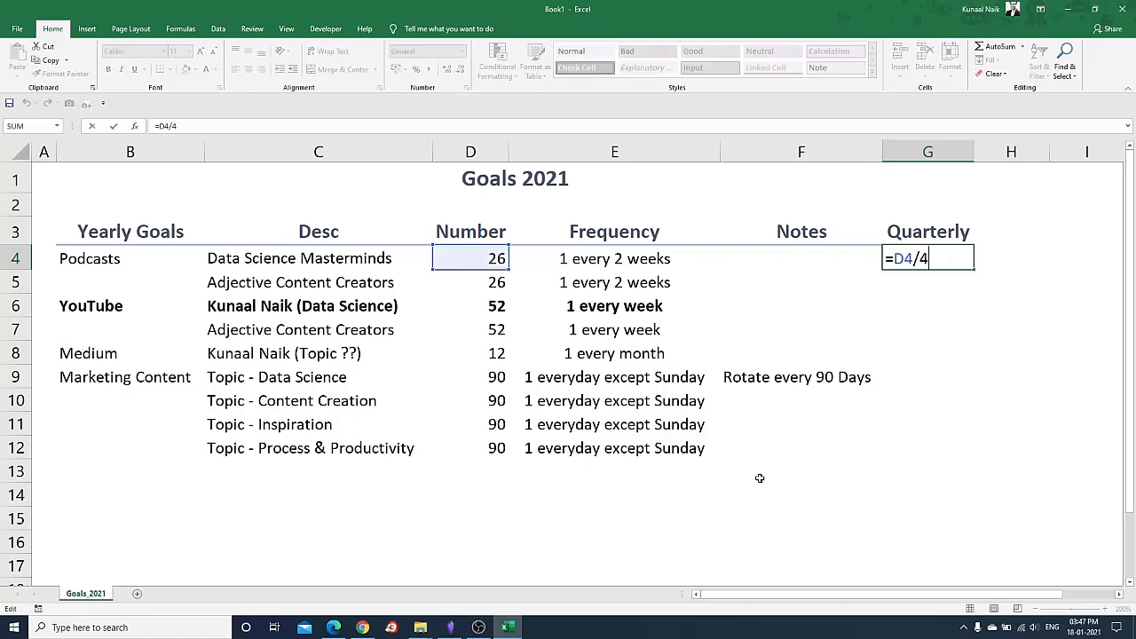
left_click(893, 258)
type("ropu")
key("BackSpace")
key("BackSpace")
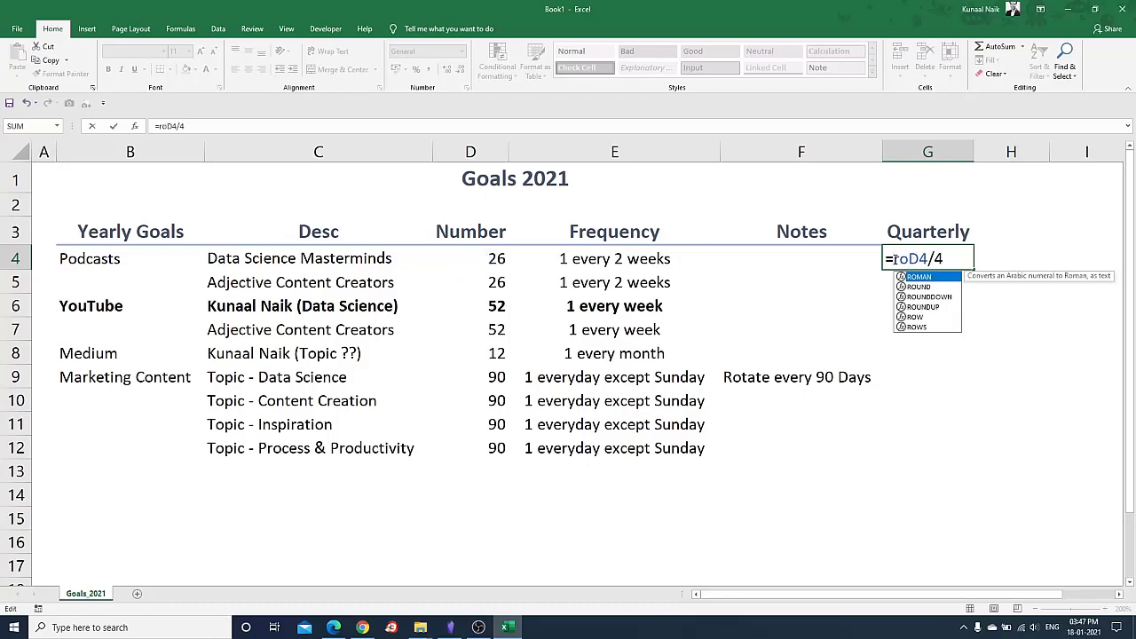
key("Down")
key("Down")
key("Down")
key("Tab")
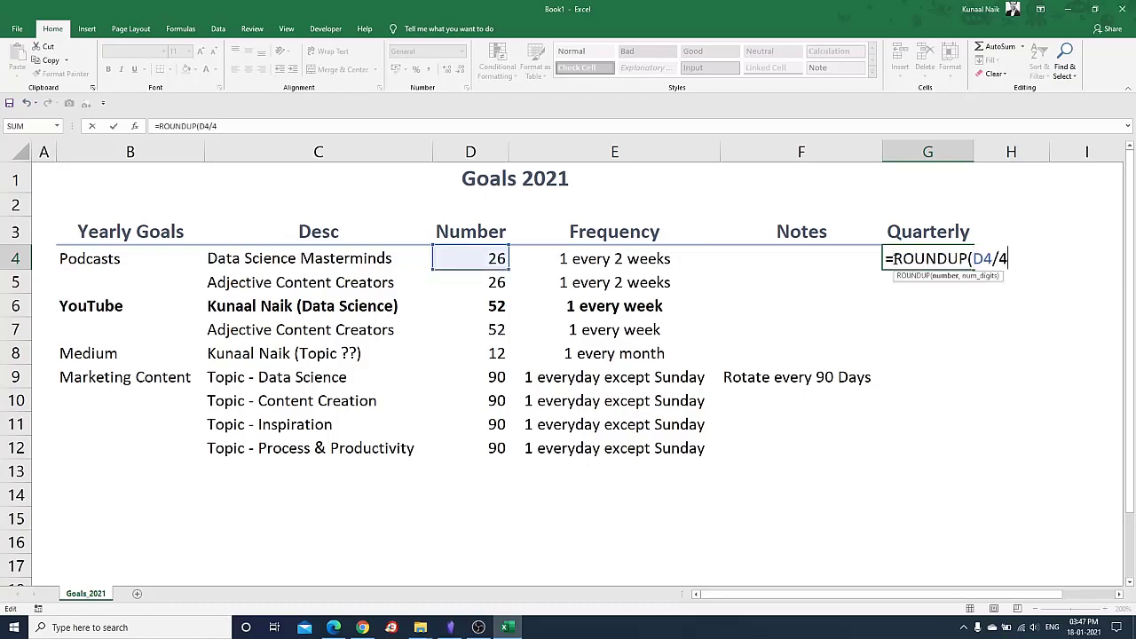
type(",0)")
key("Return")
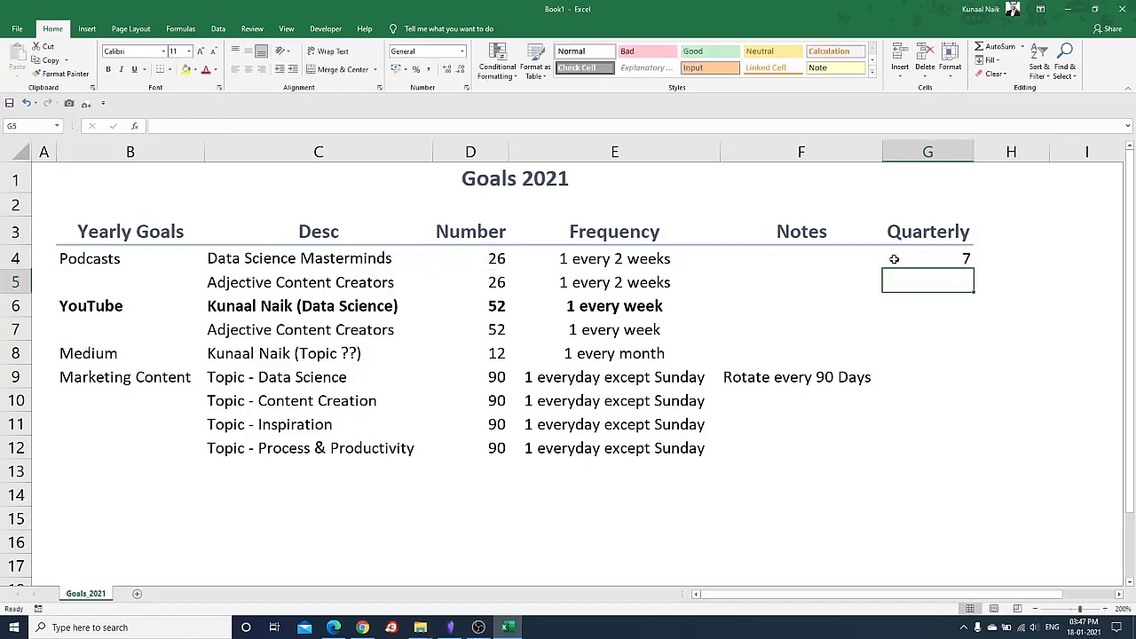
Look over the months of 2021 in the Windows calendar and return to cell G4 in the sheet.
left_click(951, 255)
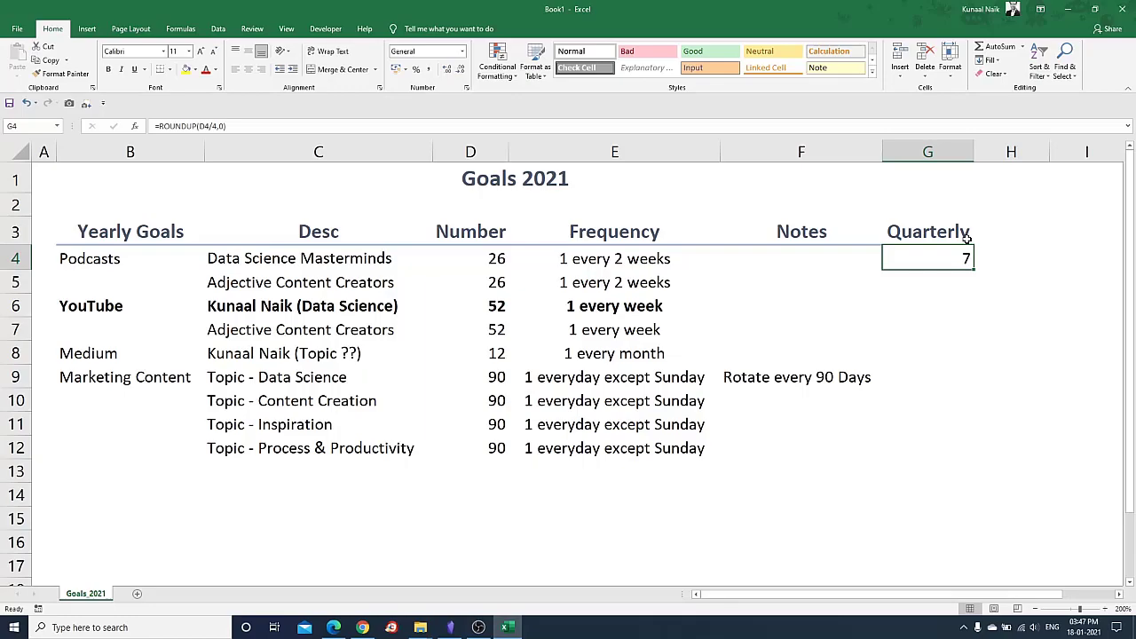
left_click(1084, 628)
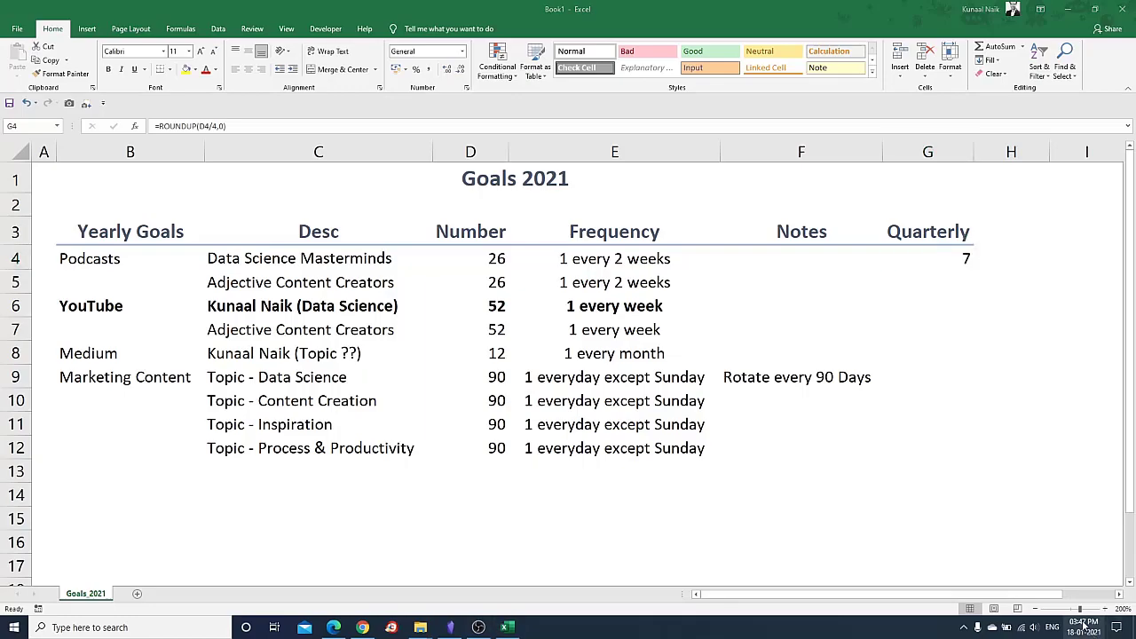
left_click(958, 259)
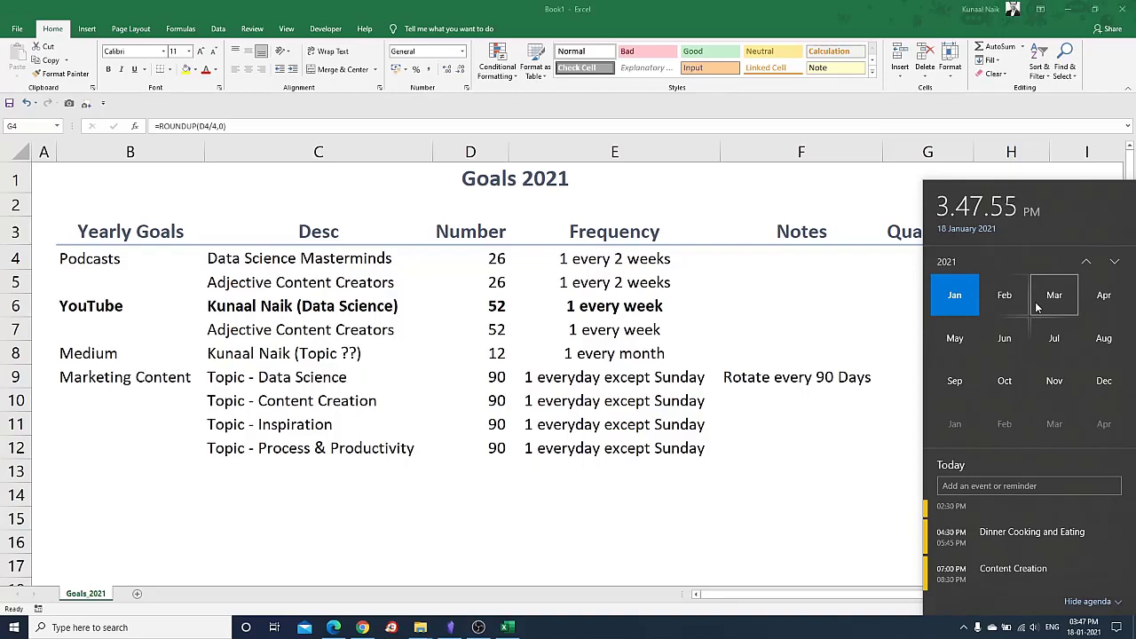
left_click(817, 360)
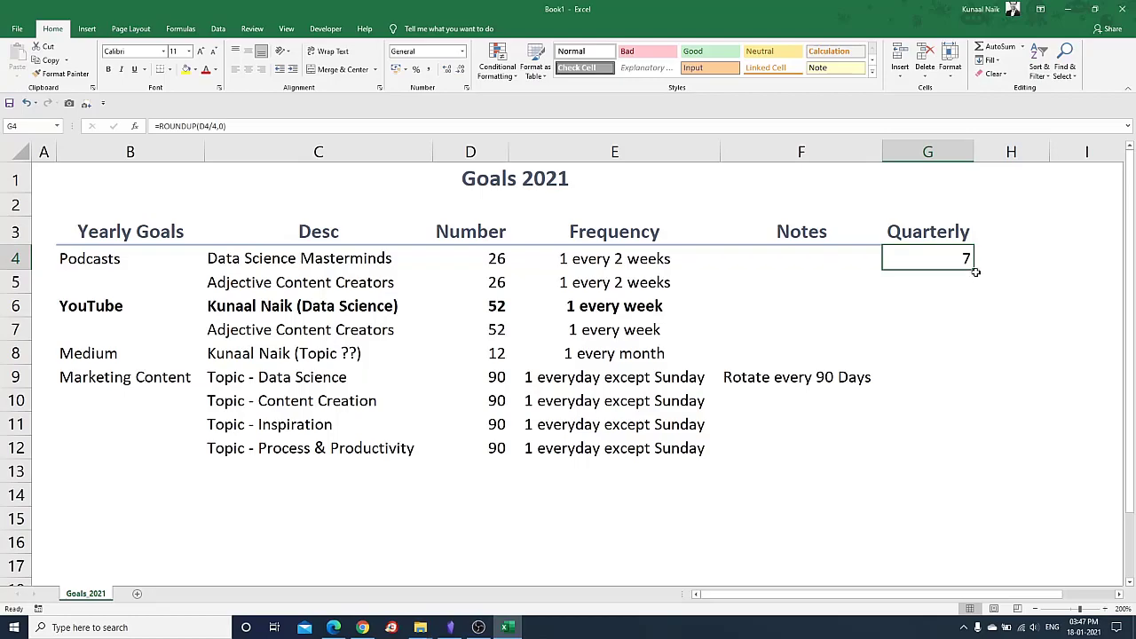
Fill the ROUNDUP formula from G4 down through G12 to calculate the quarterly target for every goal.
left_click_drag(975, 271, 964, 456)
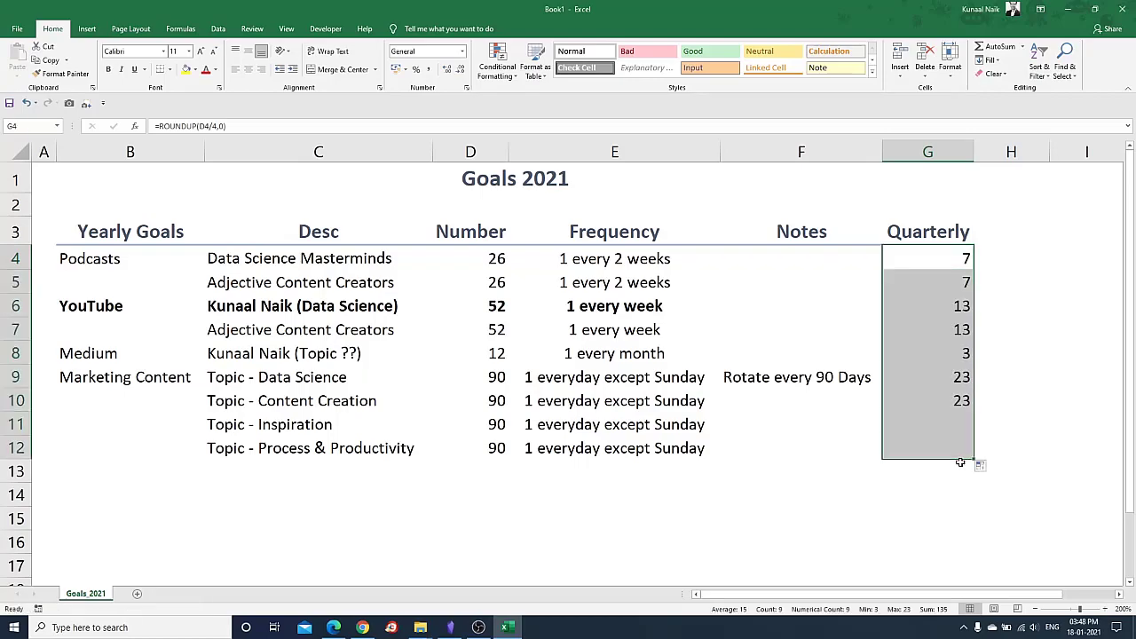
left_click(939, 424)
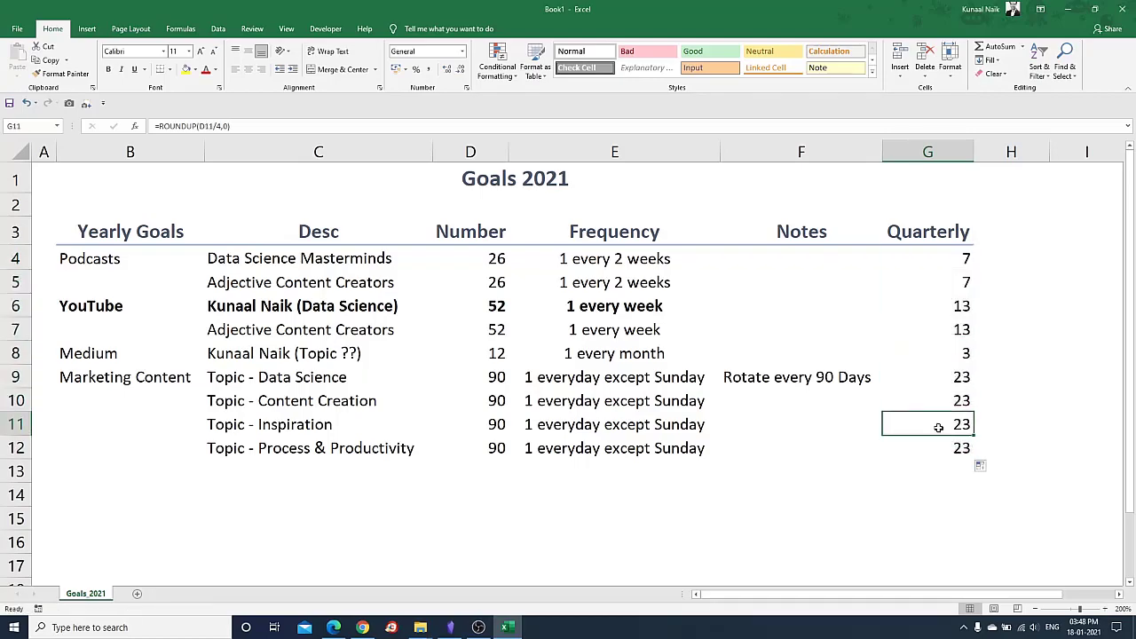
Review the quarterly targets against the YouTube, Medium and Marketing Content goals in rows 6 to 11, and return to cell G4.
left_click_drag(940, 312, 304, 309)
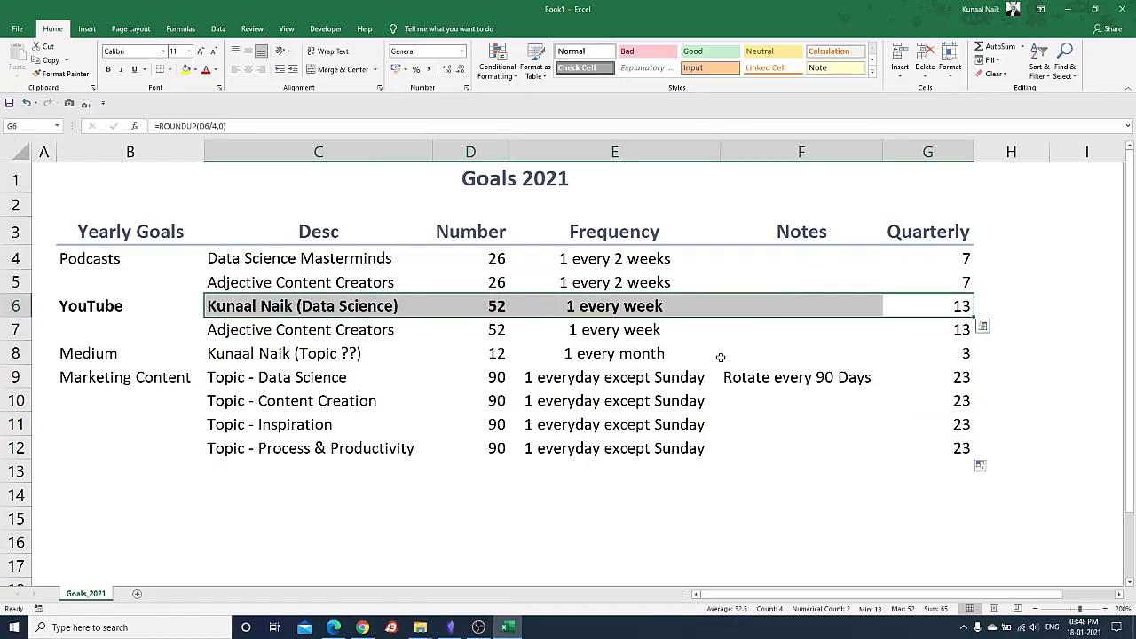
left_click_drag(956, 324, 362, 333)
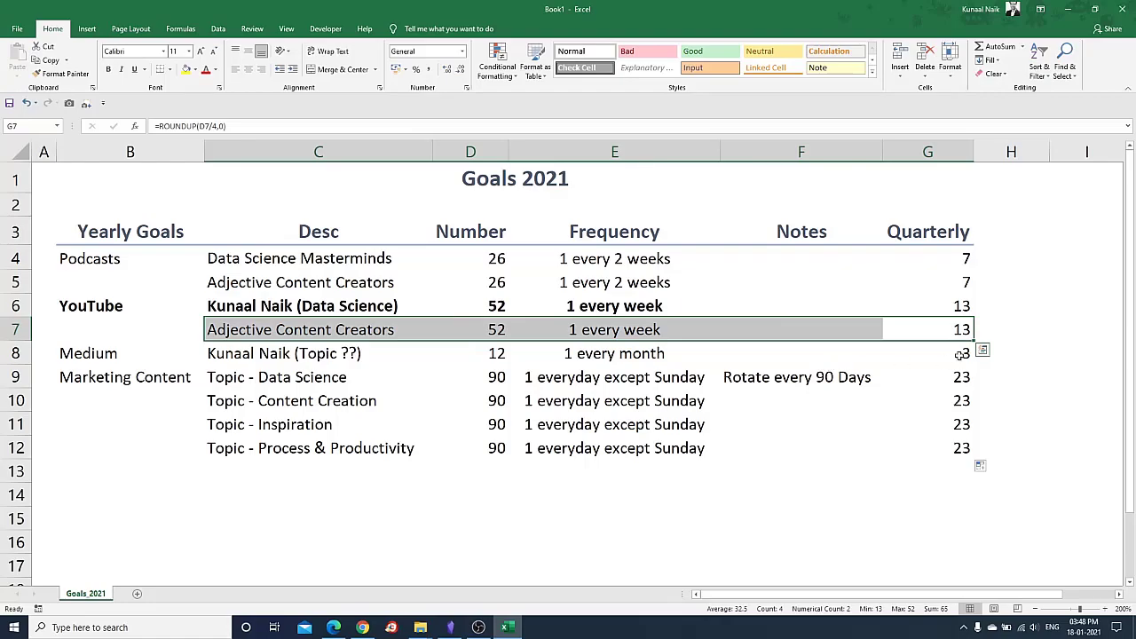
left_click_drag(961, 354, 332, 426)
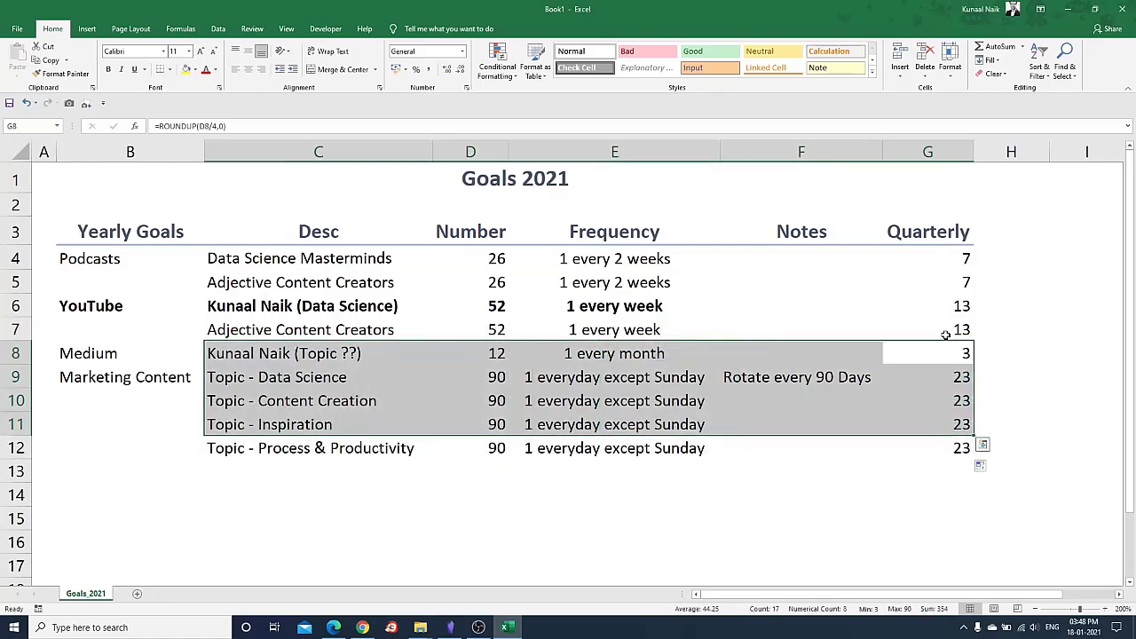
left_click(941, 253)
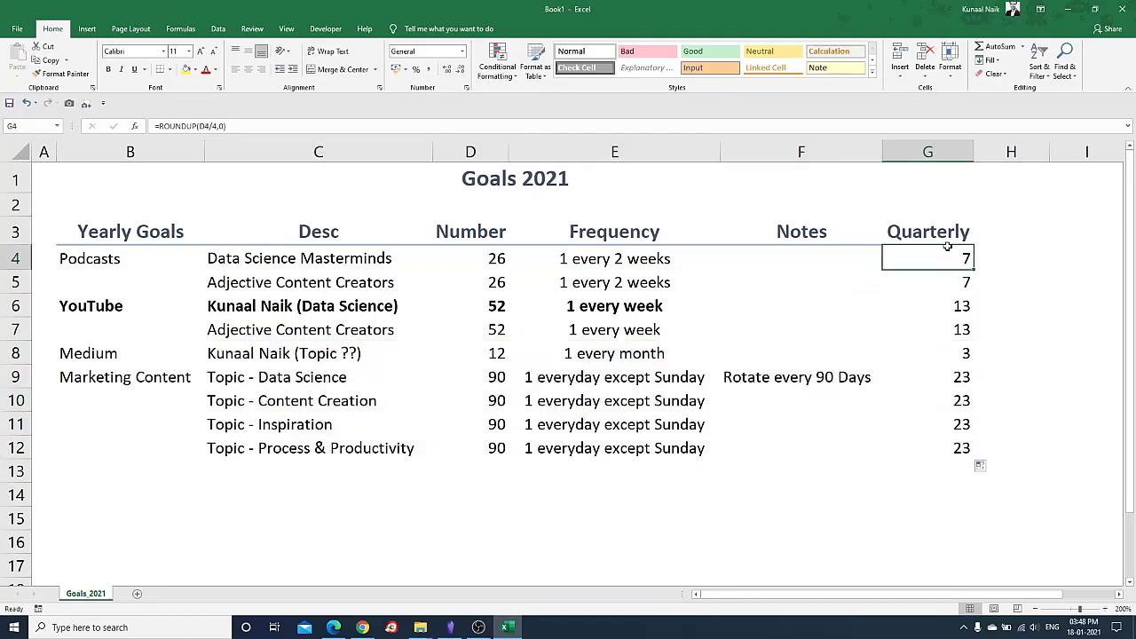
left_click(940, 229)
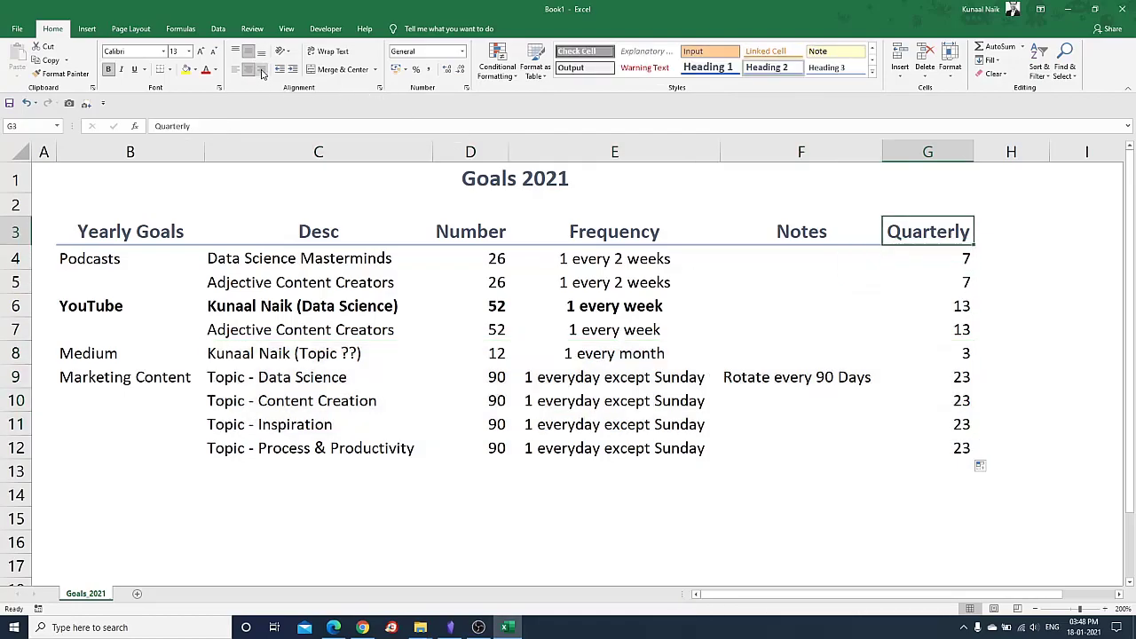
left_click(916, 261)
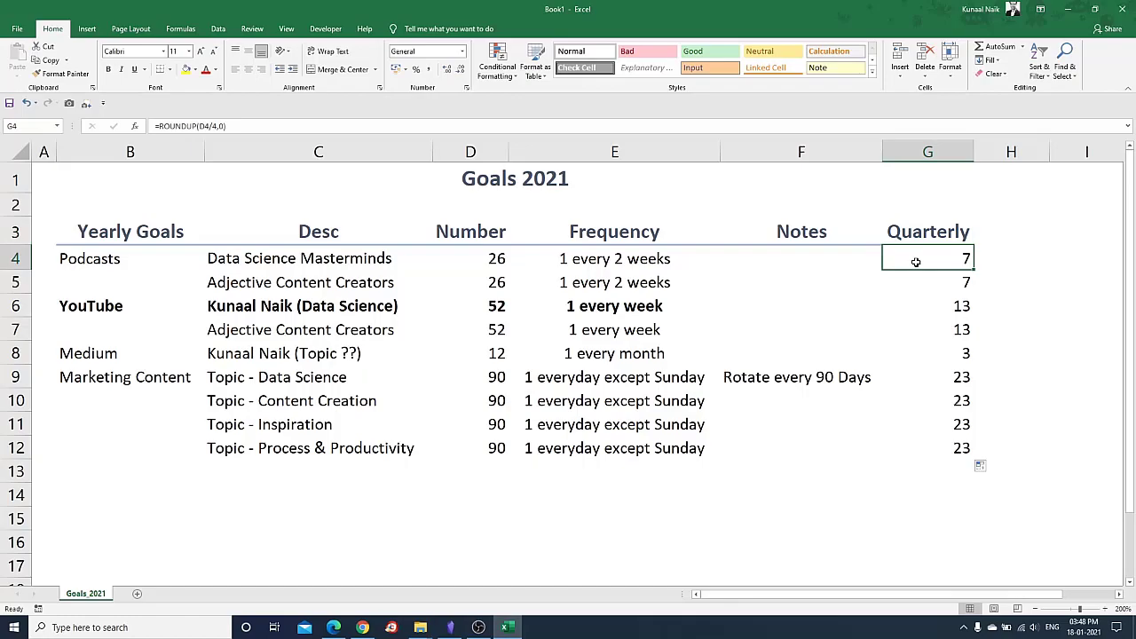